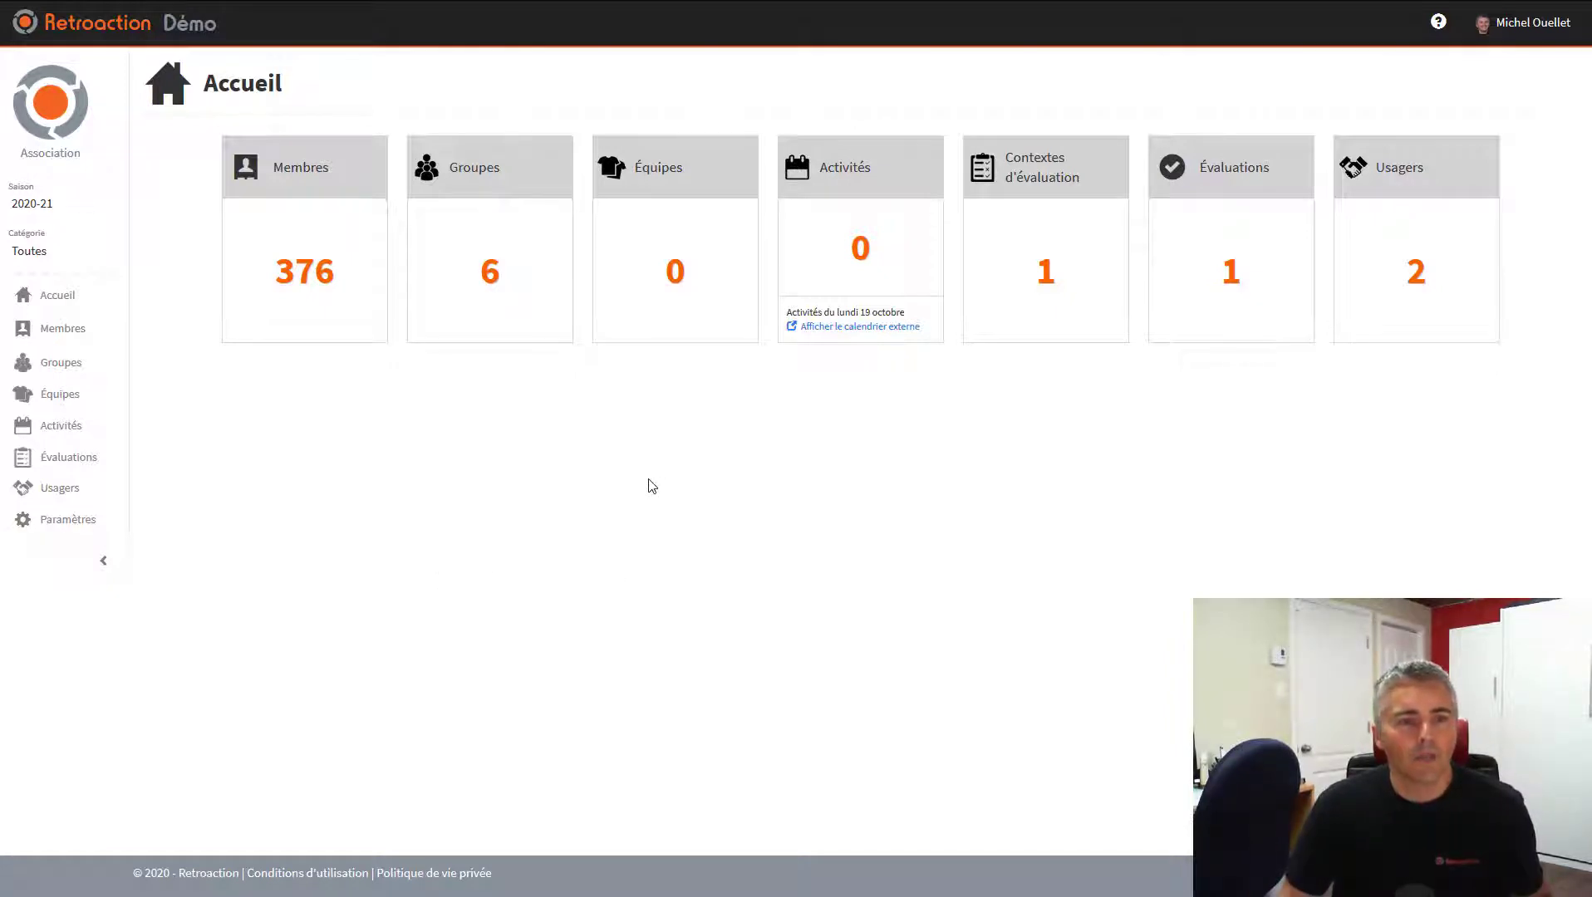
Go to the Équipes page, which shows no teams yet
left_click(65, 405)
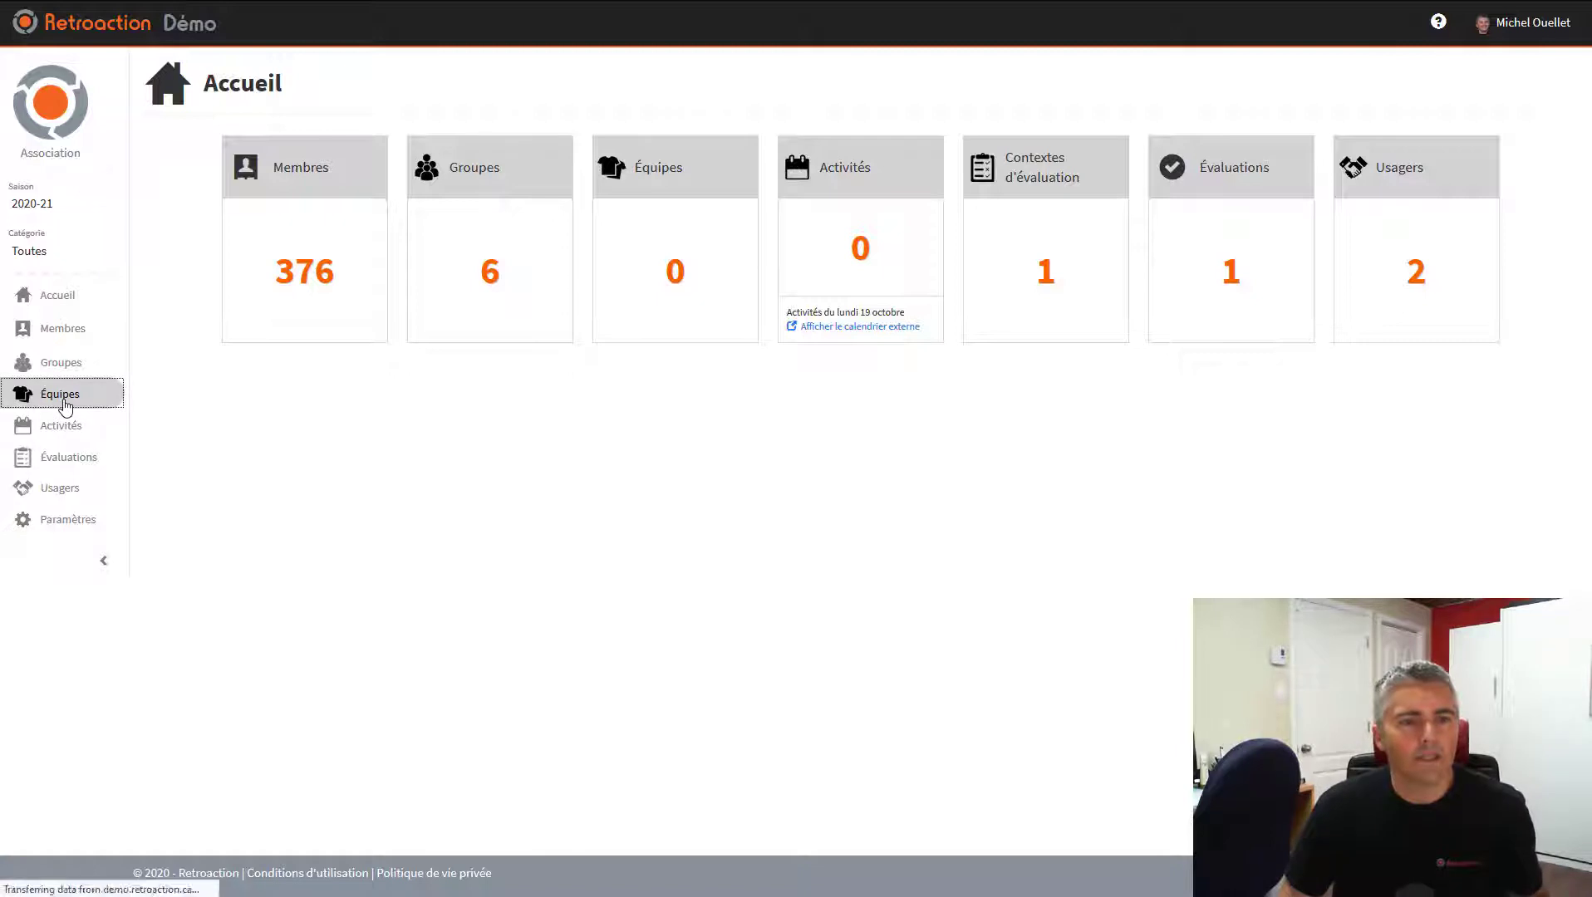
Create team Kraken in category M13 (Pee-Wee), colour Turquoise, visitor colour Noir
left_click(234, 157)
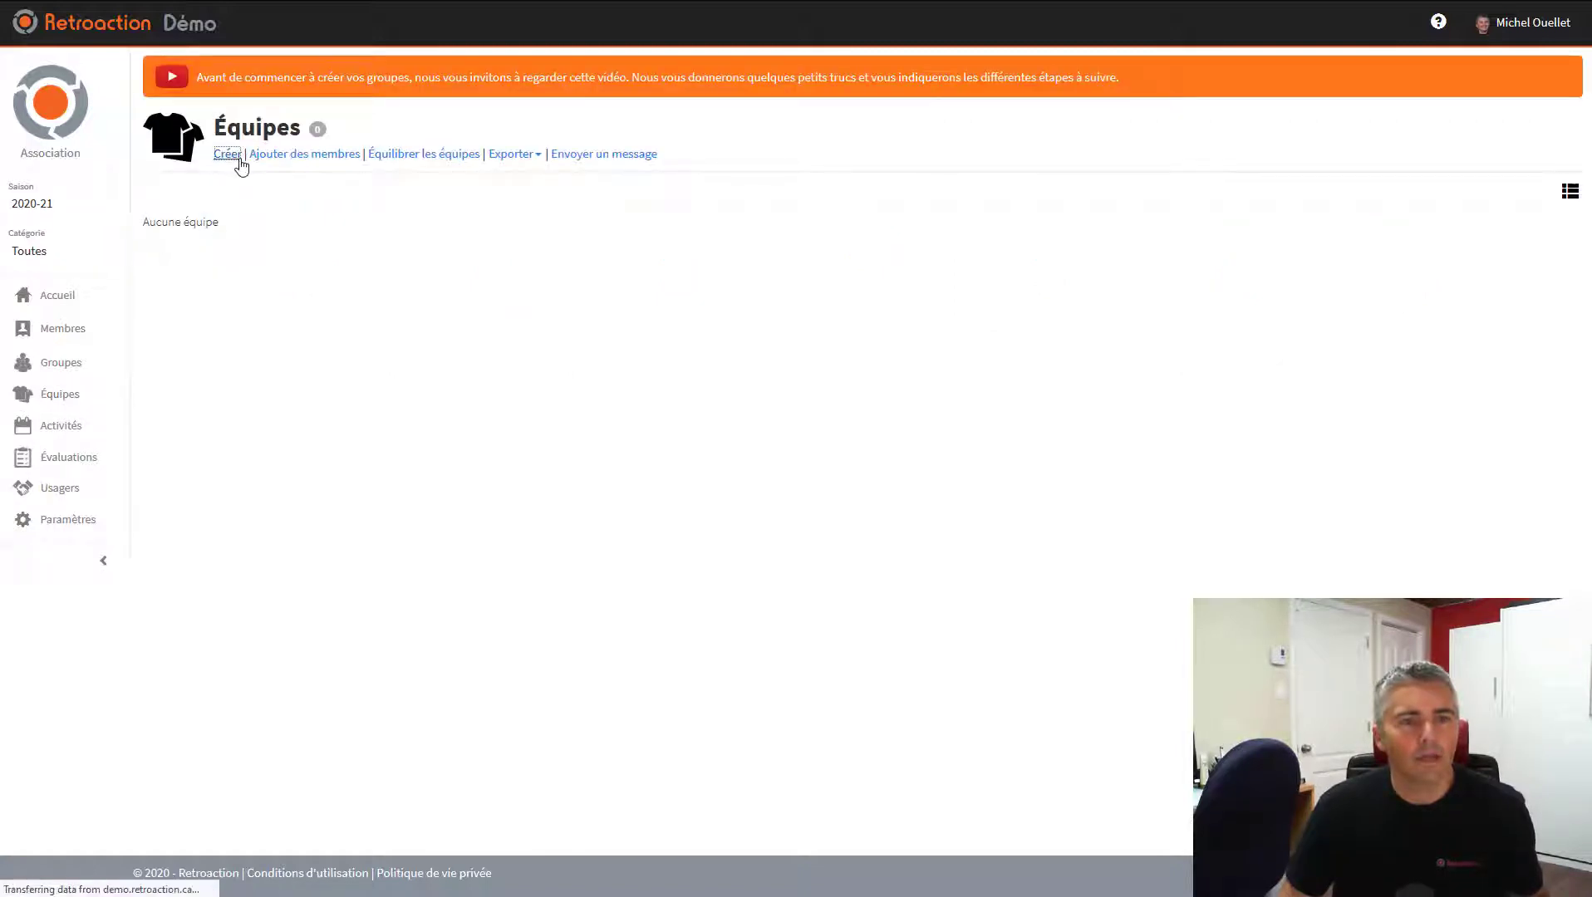
left_click(375, 173)
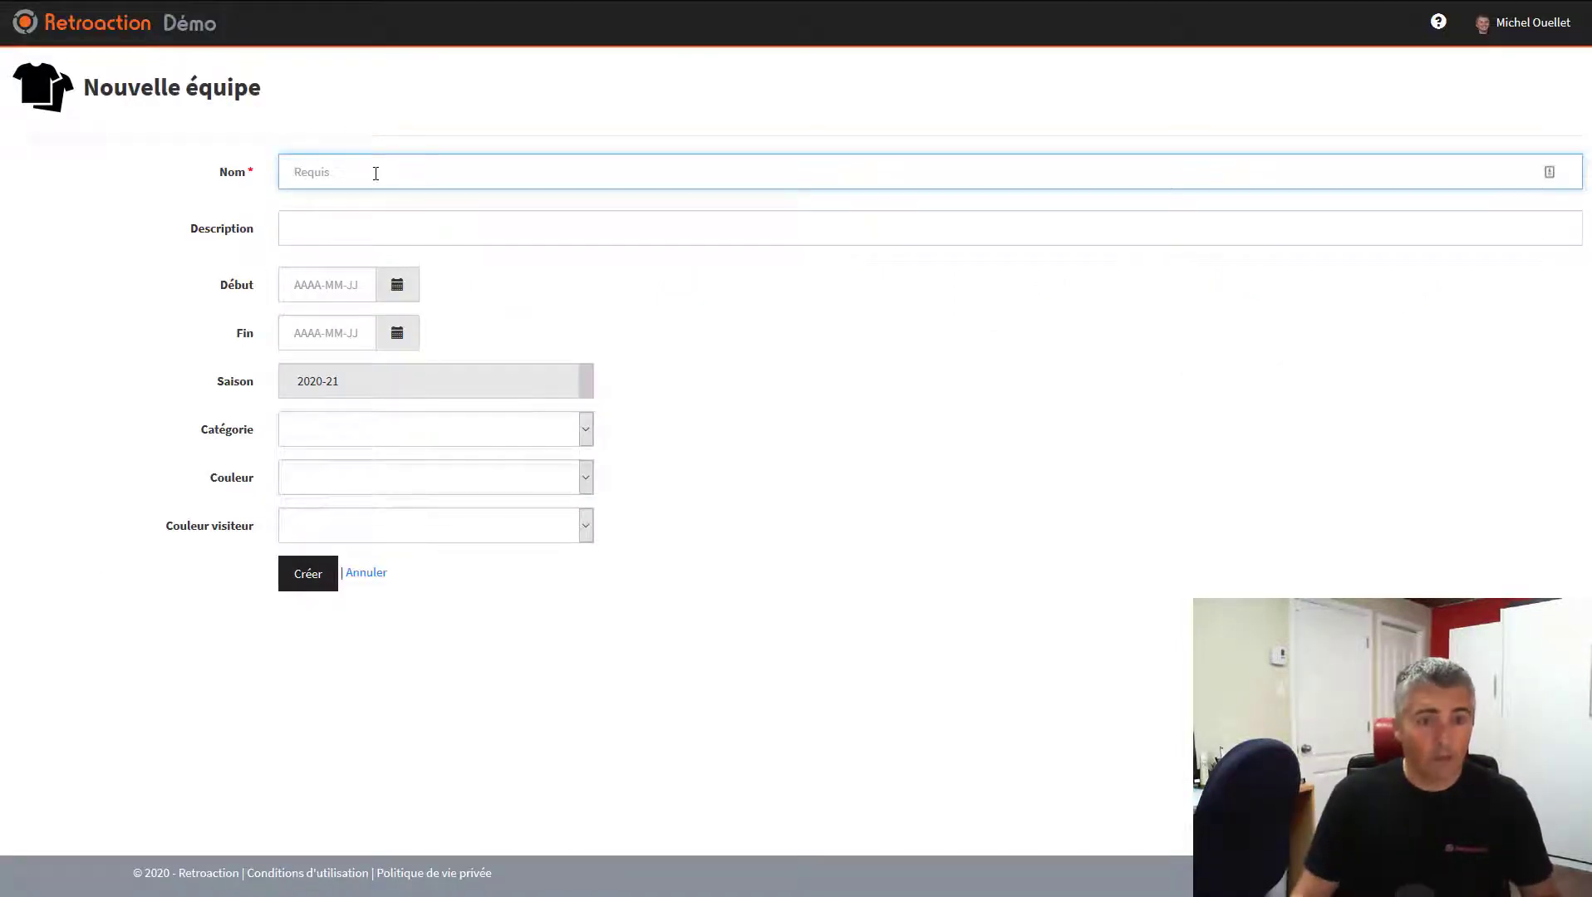
type("Kraken")
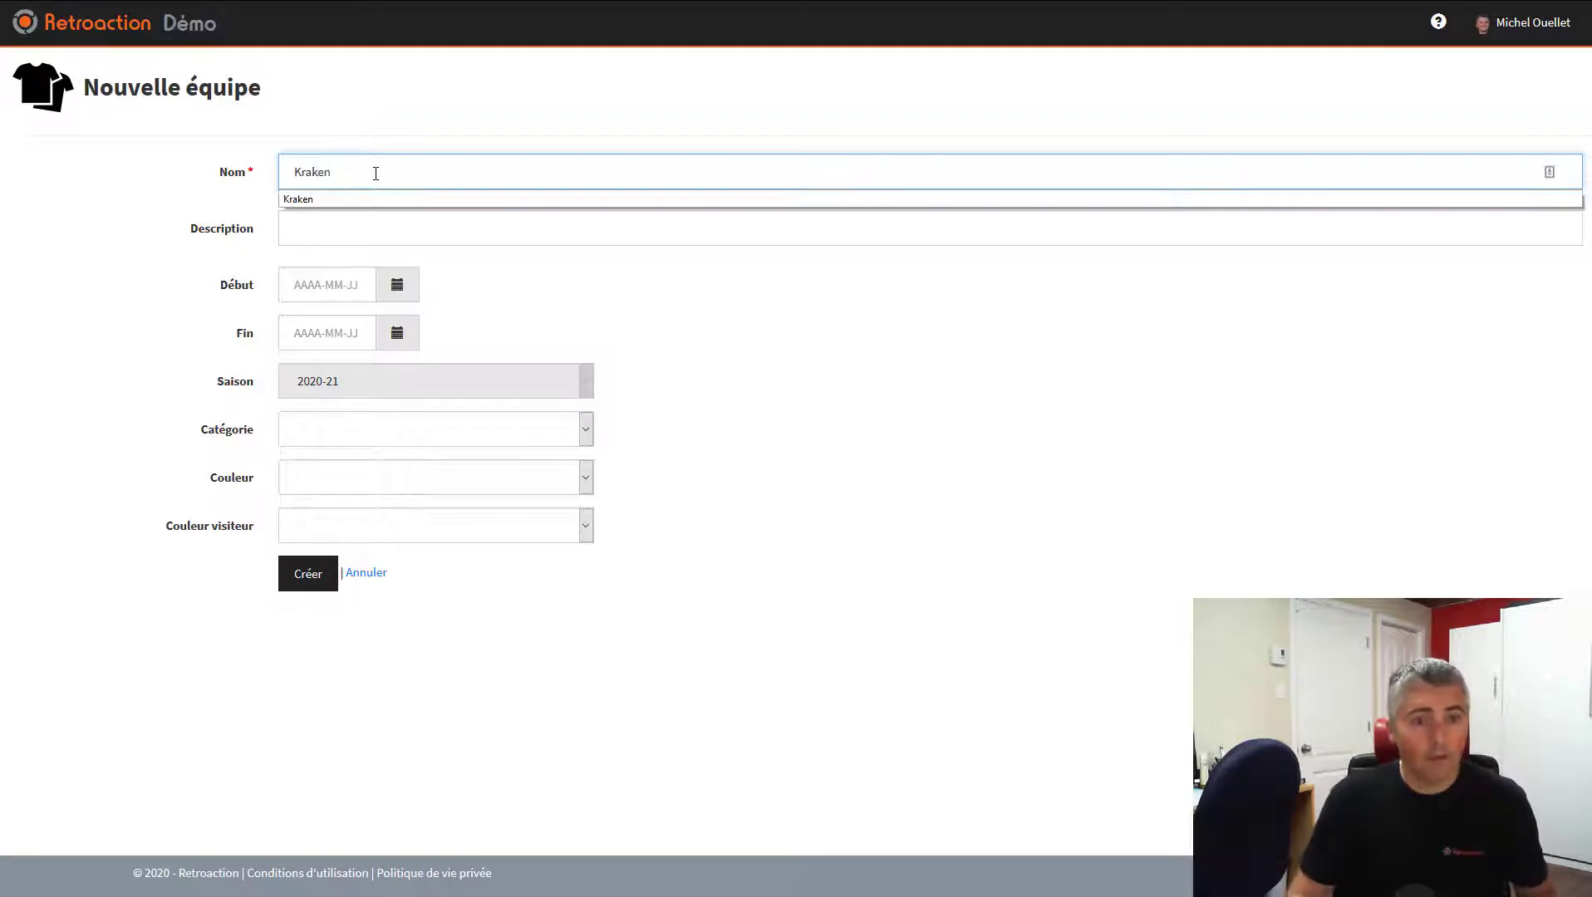
left_click(318, 430)
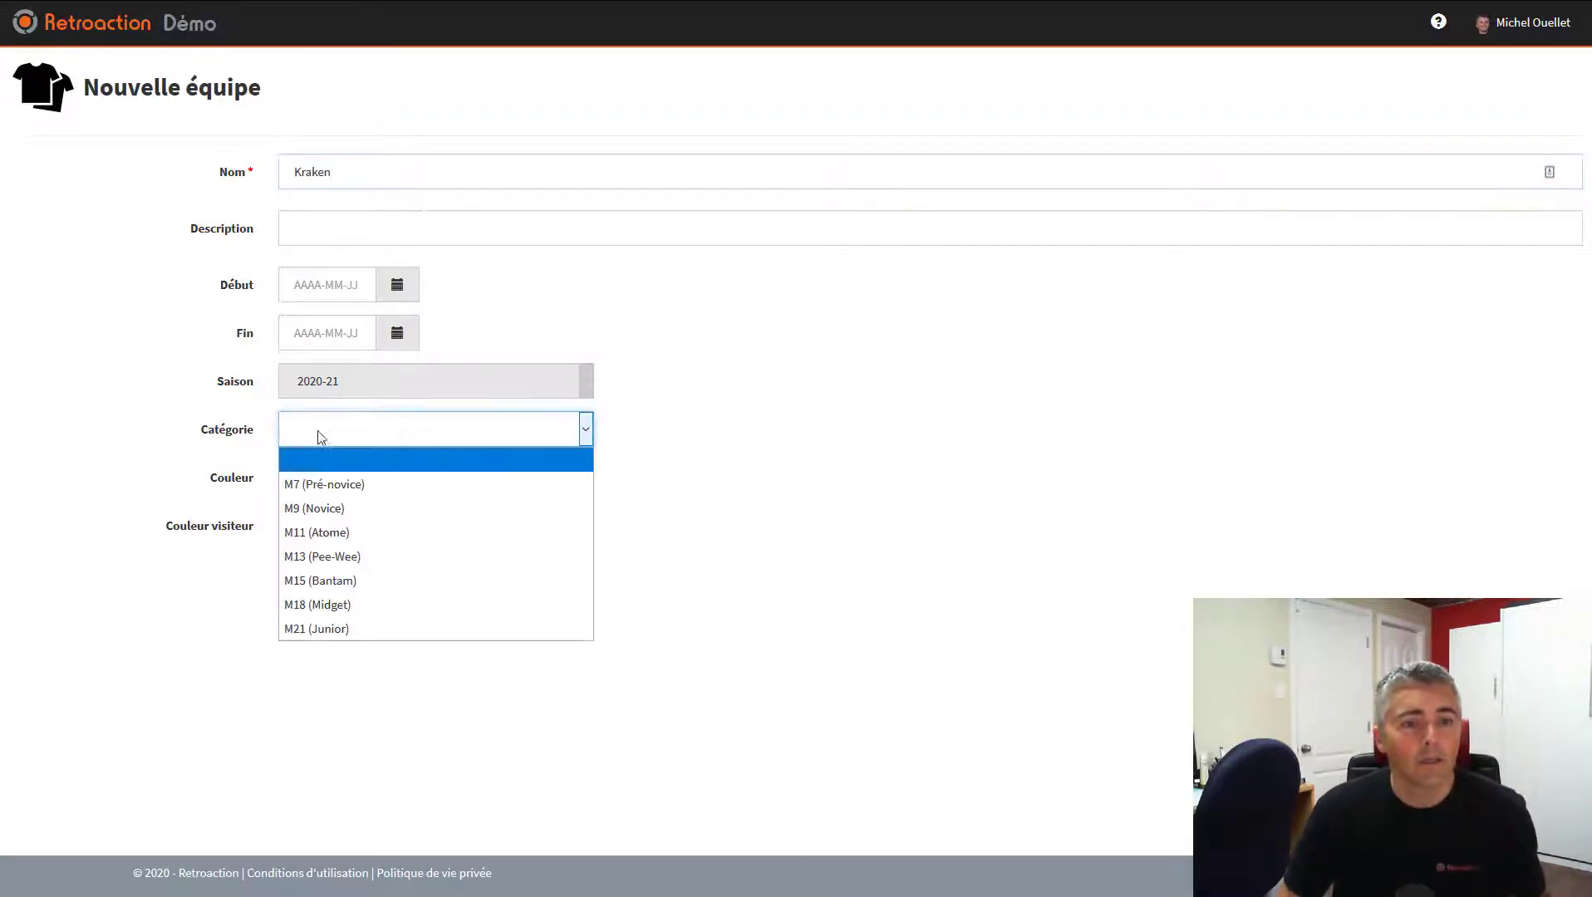
left_click(336, 555)
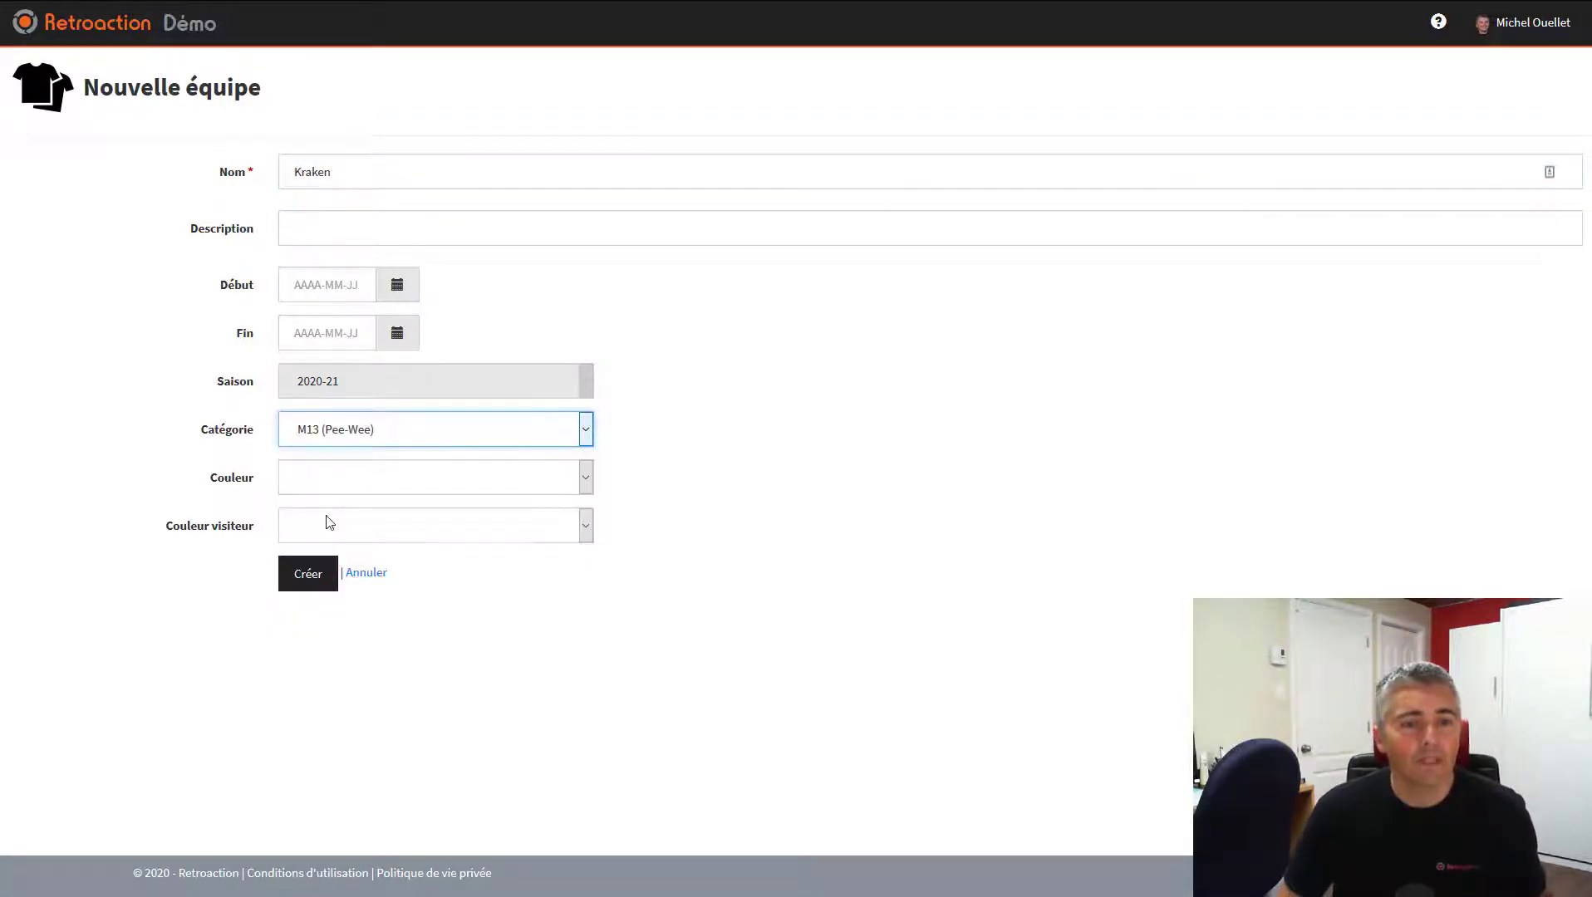
left_click(296, 479)
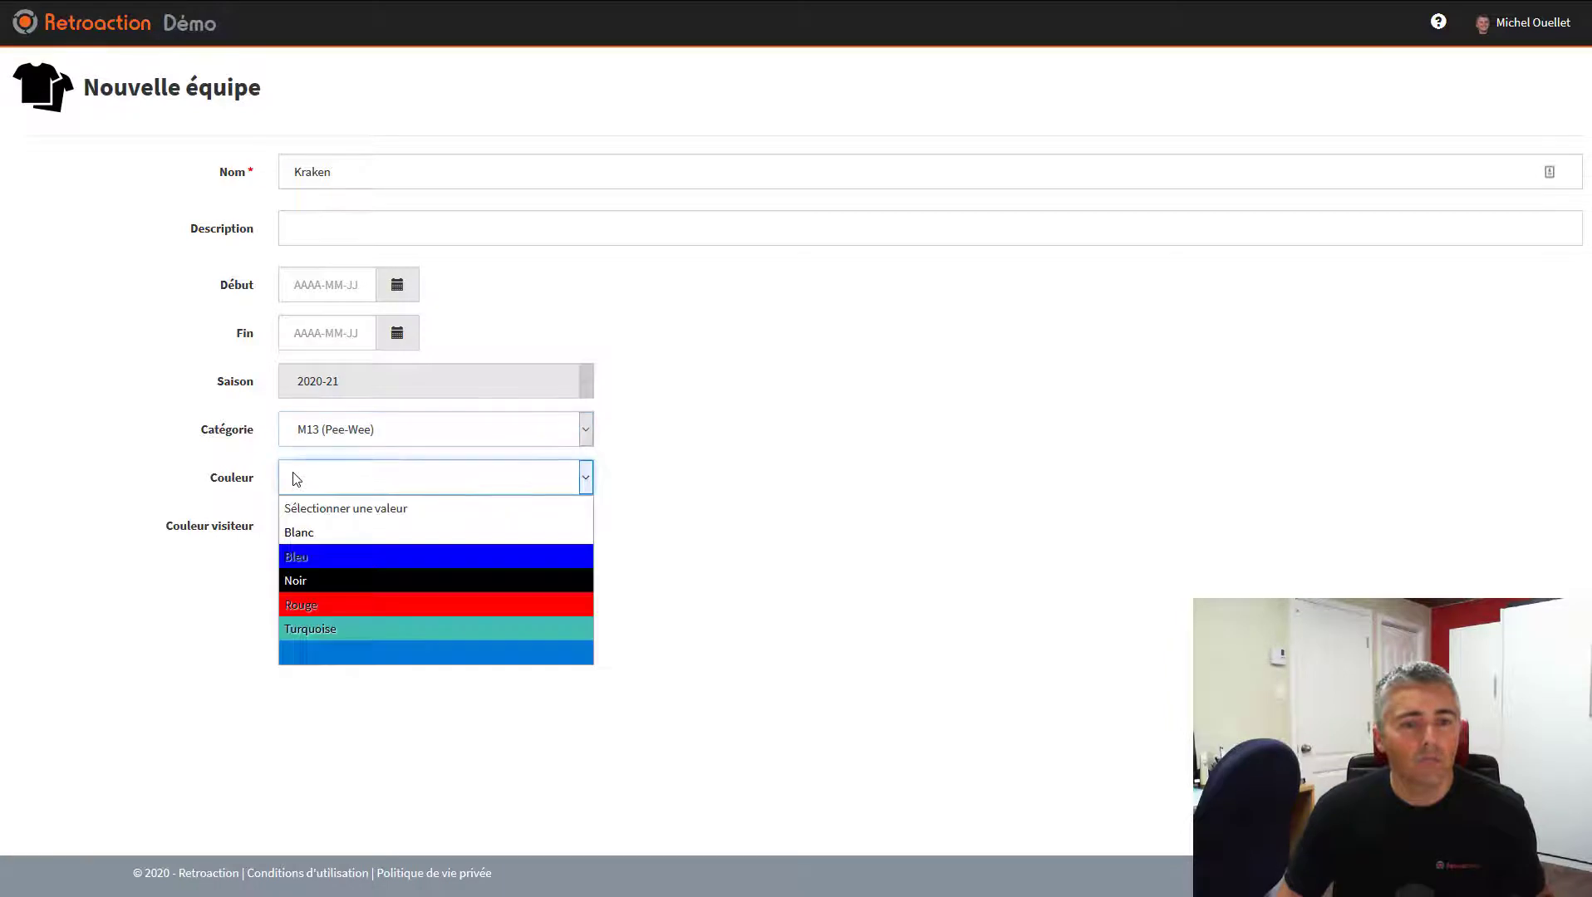
left_click(321, 624)
left_click(320, 526)
left_click(329, 628)
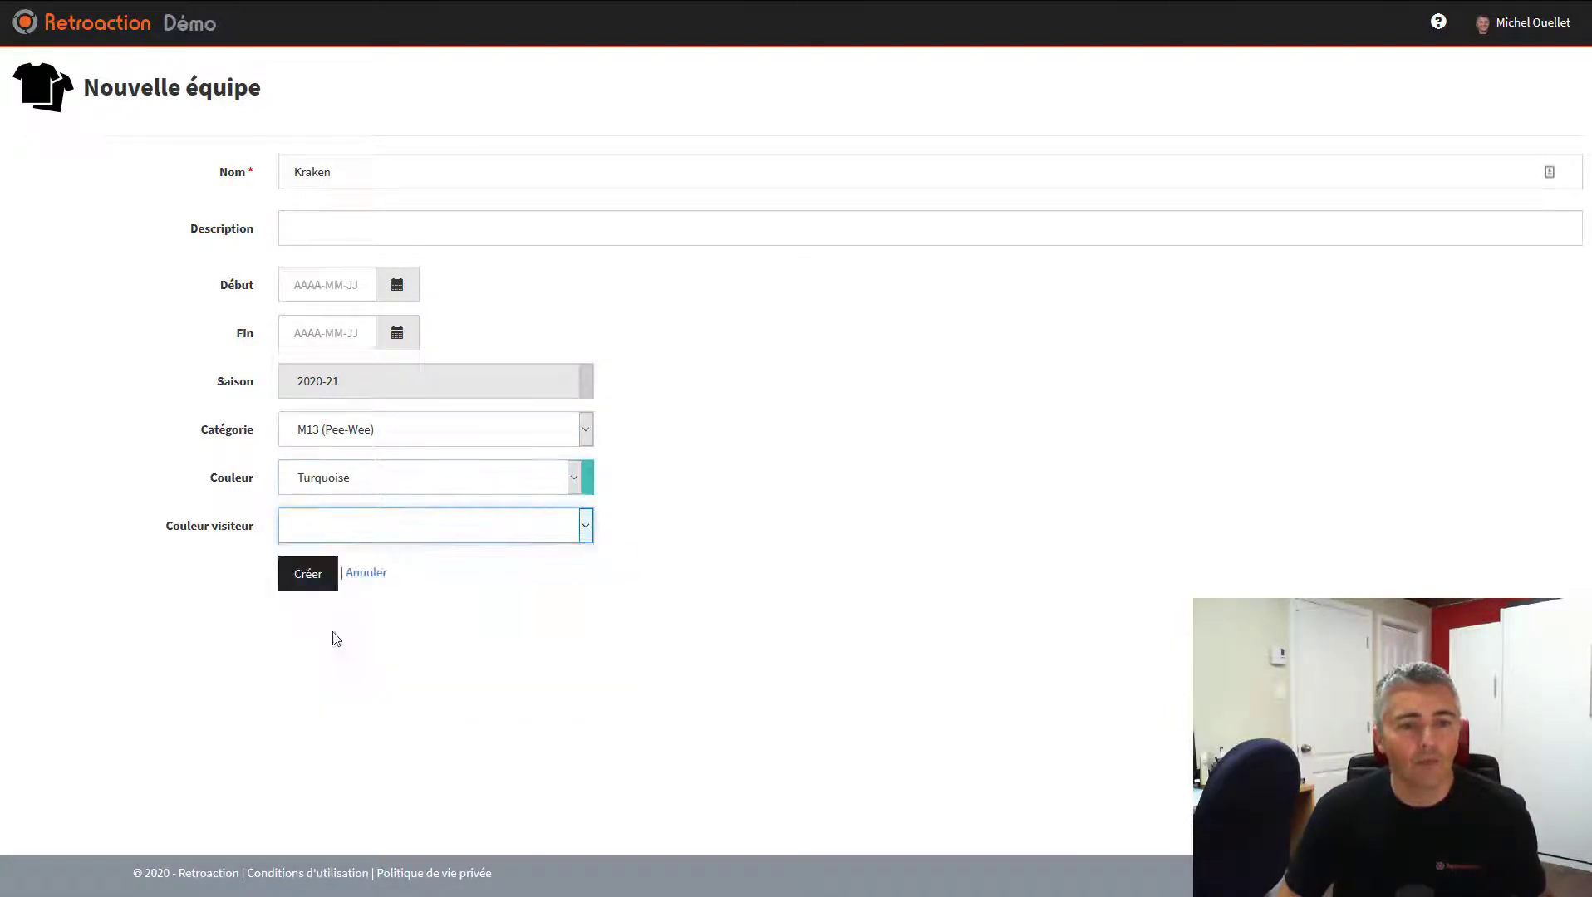
left_click(329, 585)
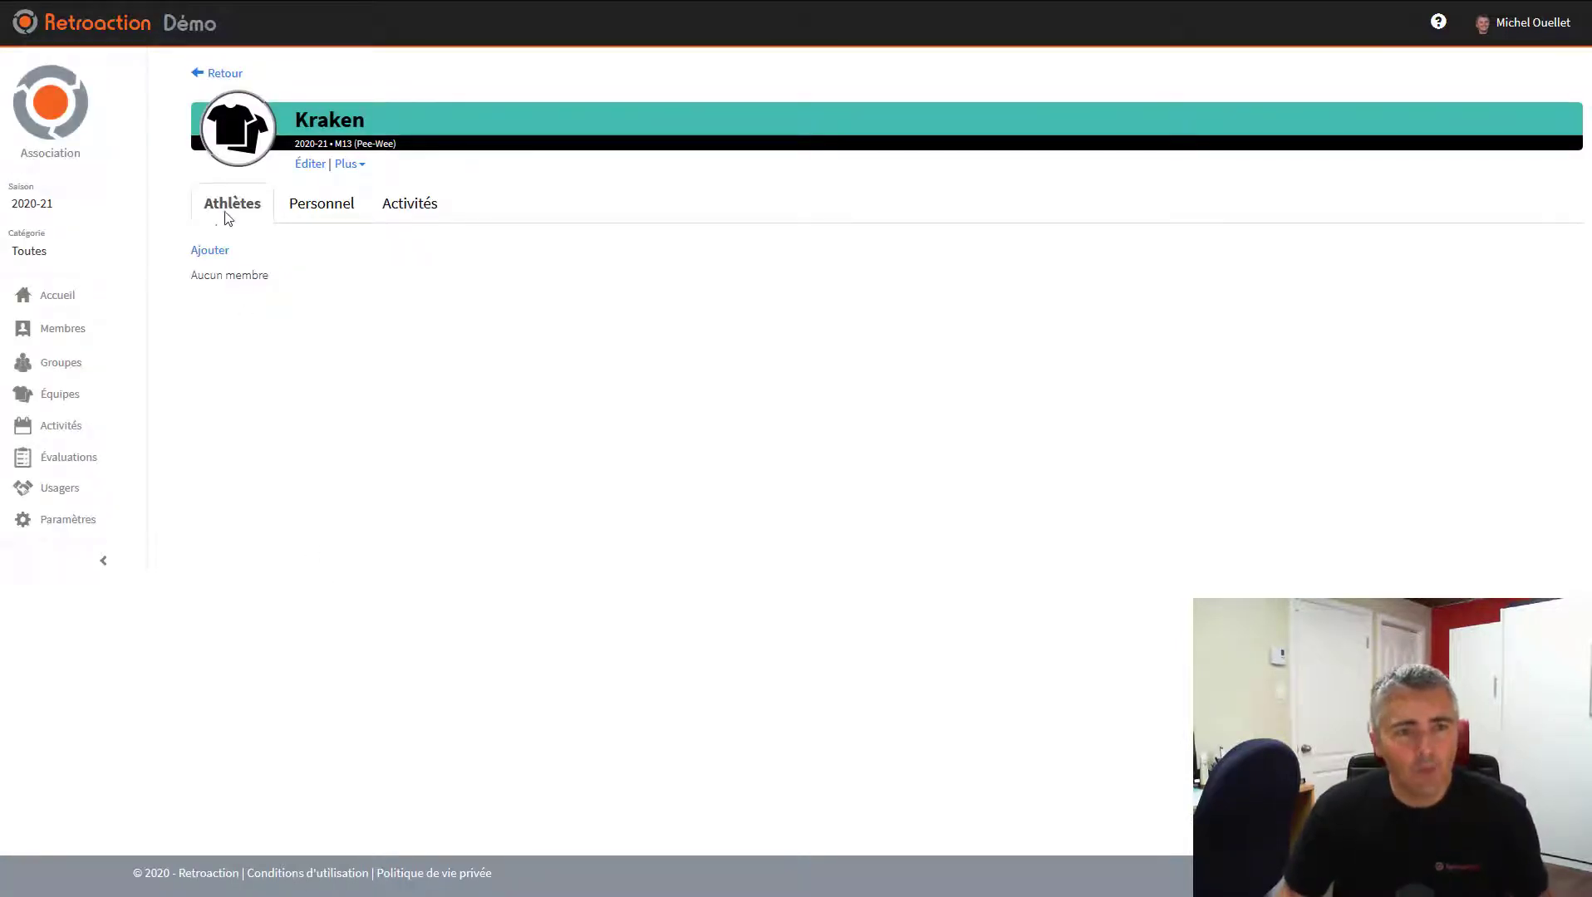
Upload kraken.png as the Kraken team logo
left_click(238, 137)
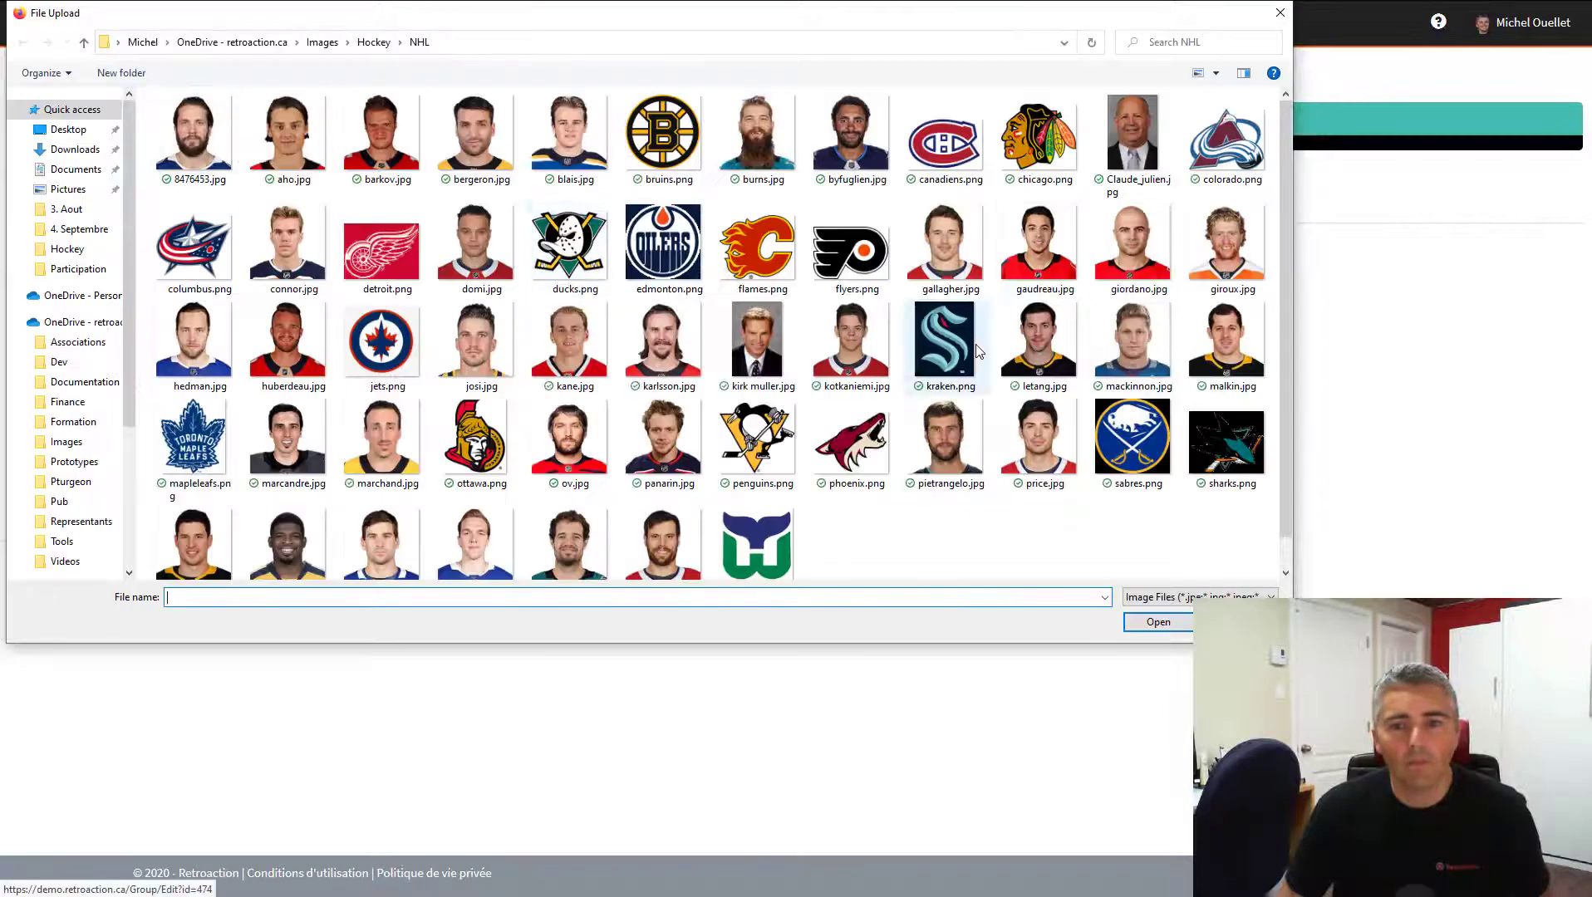
left_click(950, 350)
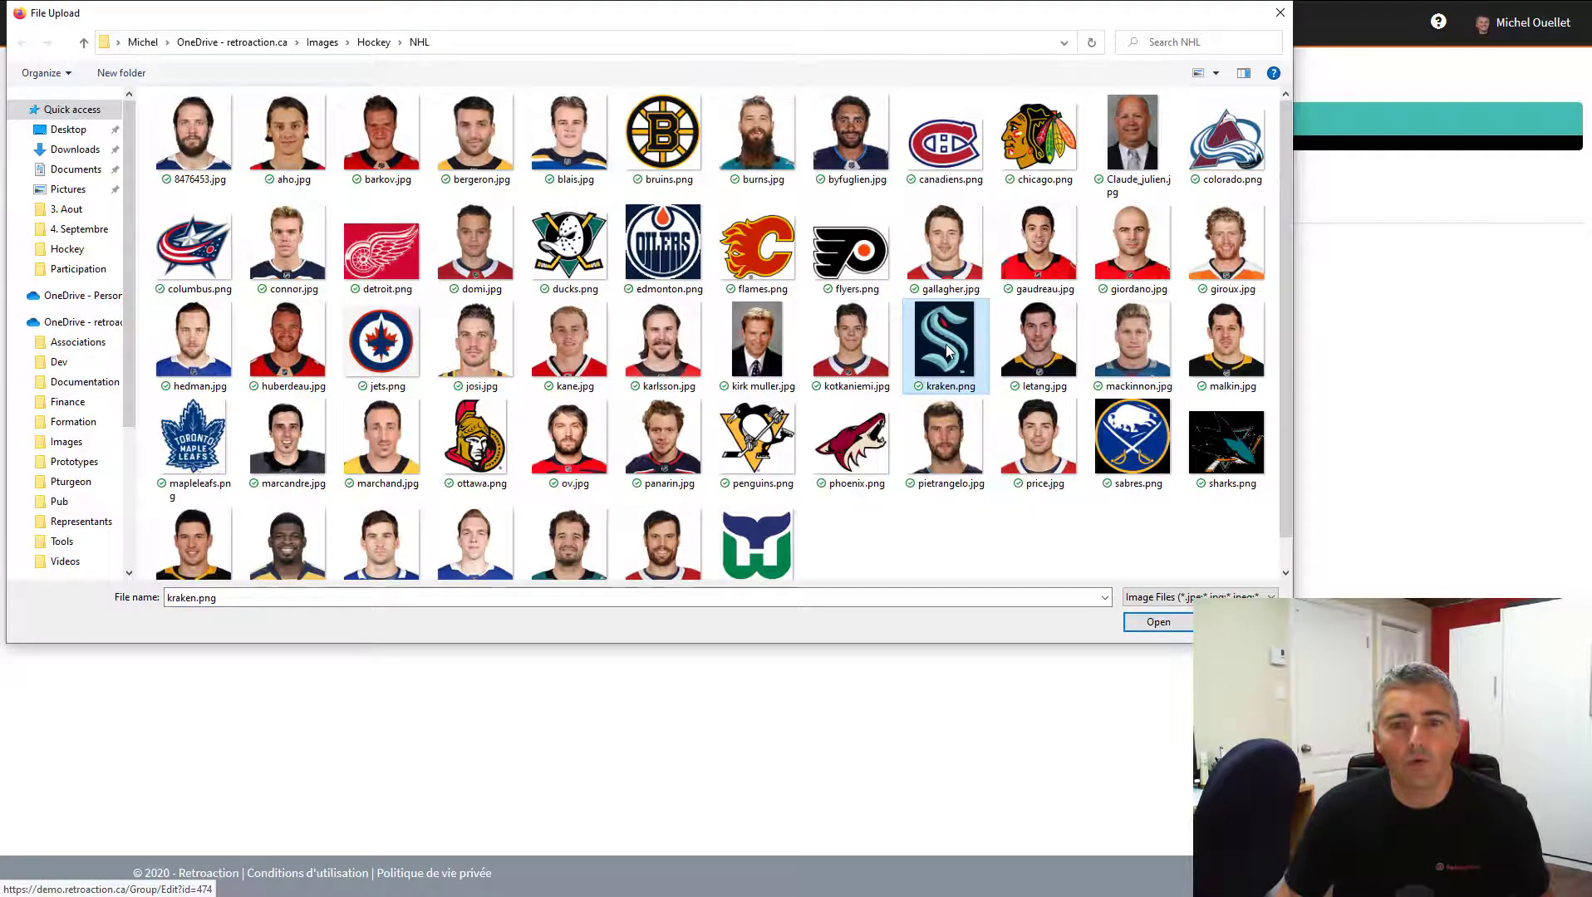
double_click(950, 349)
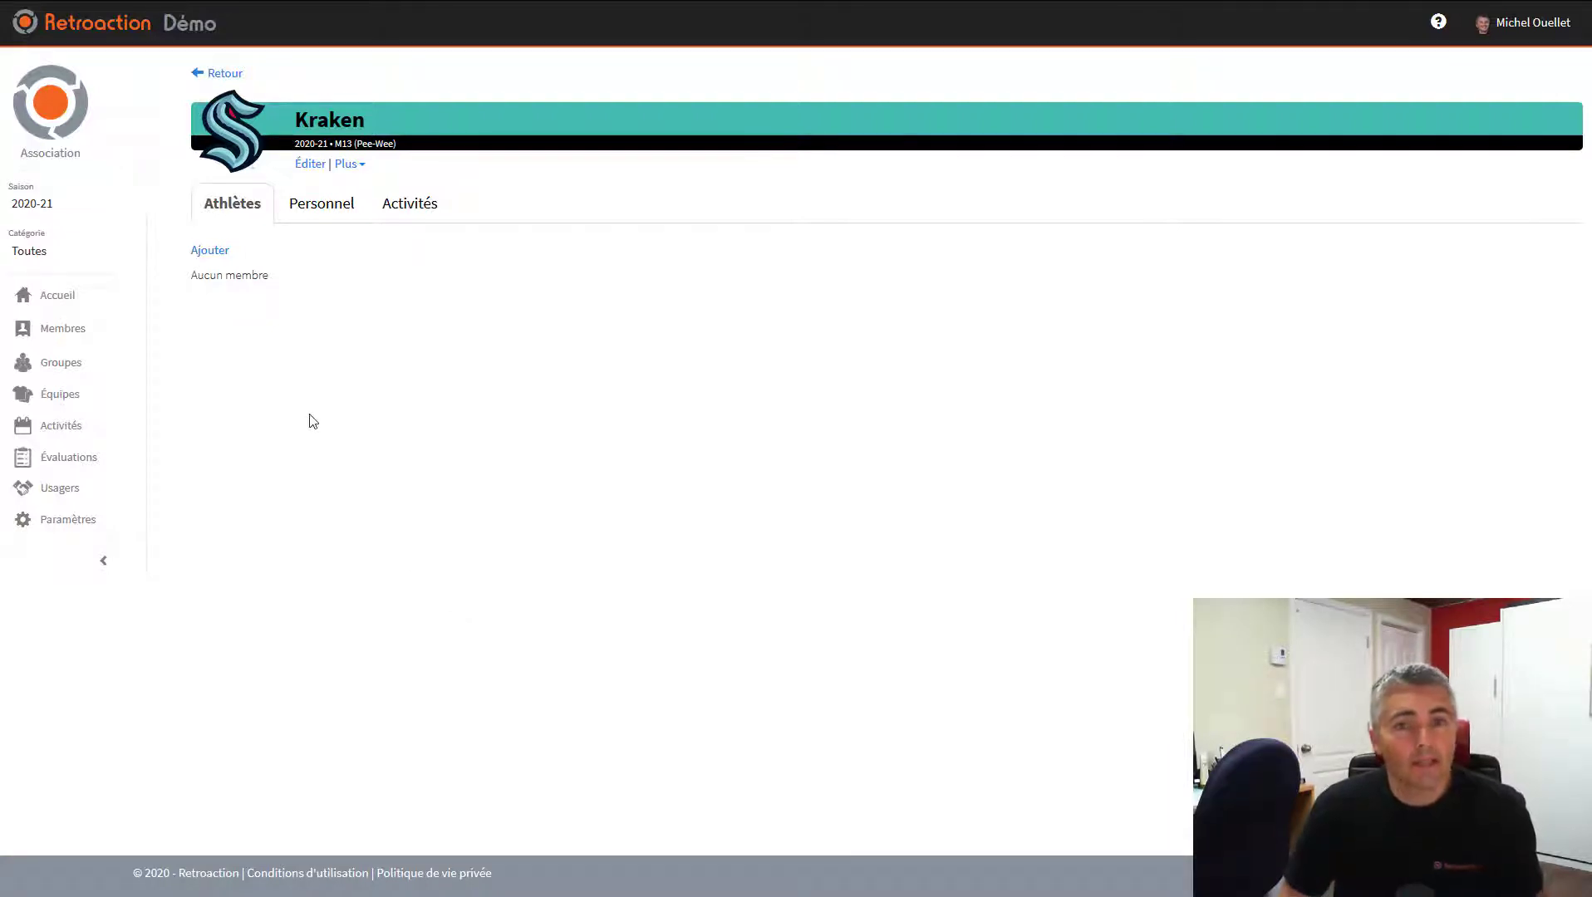
Add all 12 members of group 1 to Kraken as athletes and save the roster
left_click(212, 250)
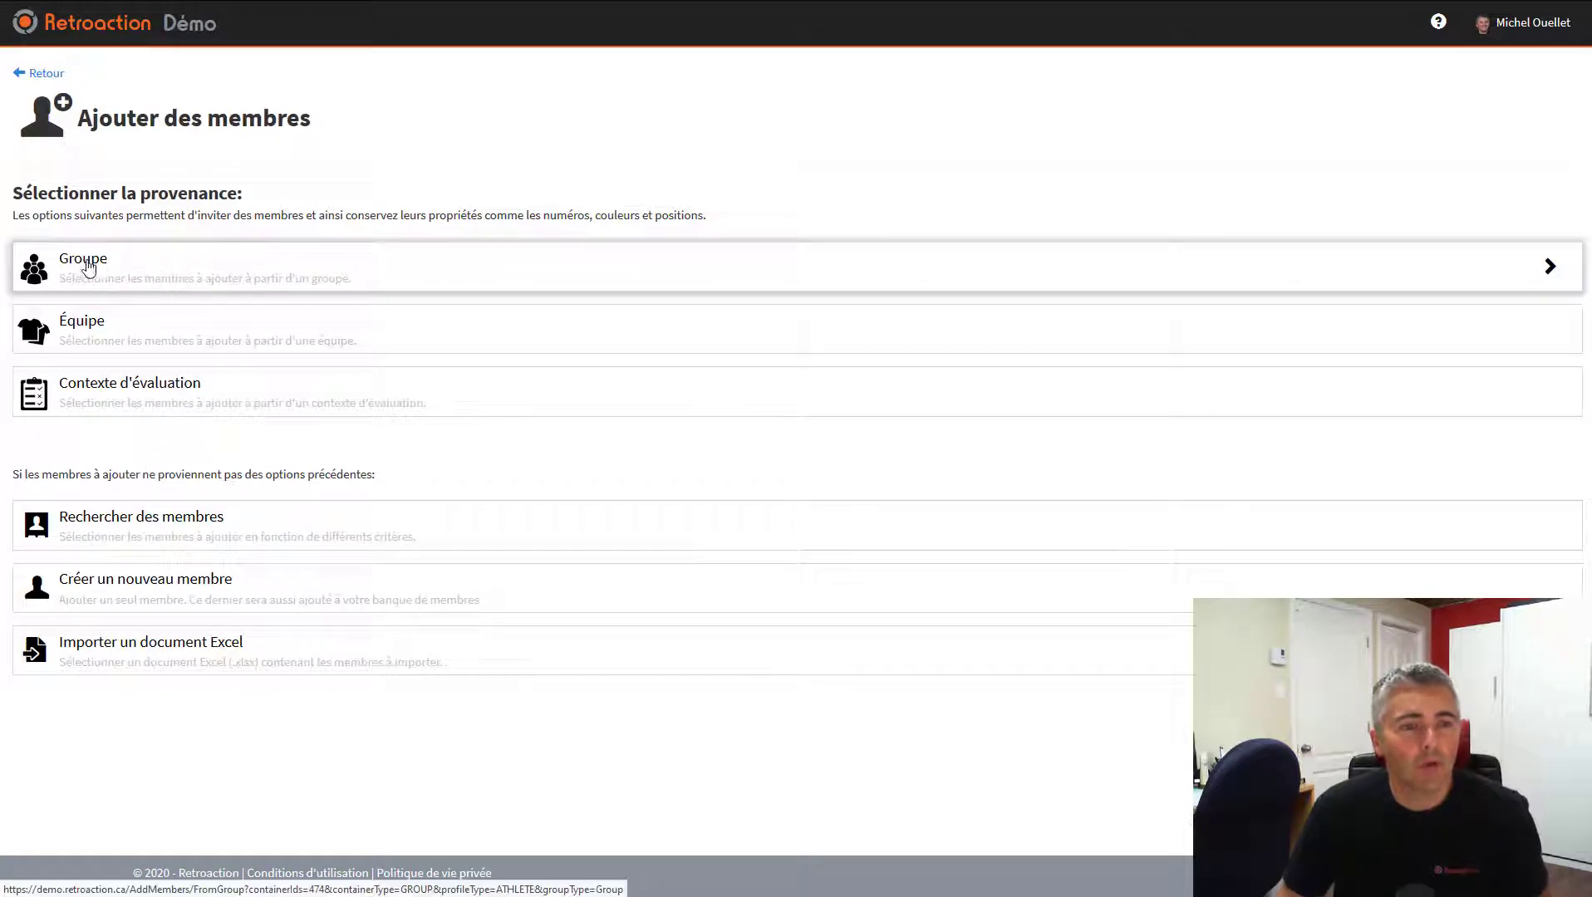
left_click(138, 274)
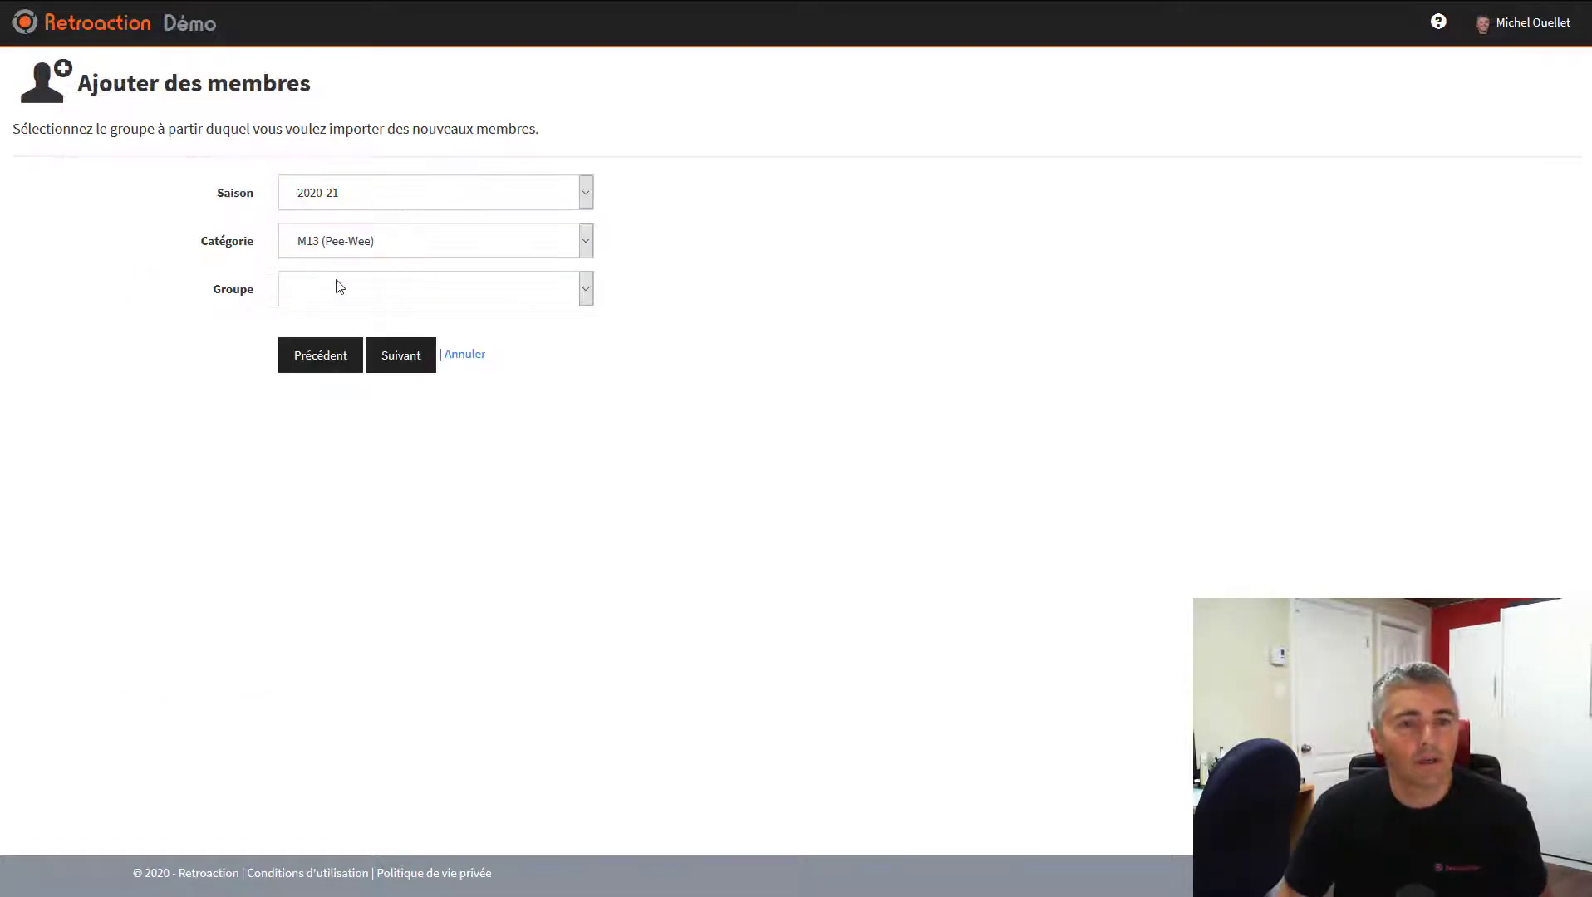
left_click(338, 291)
left_click(310, 366)
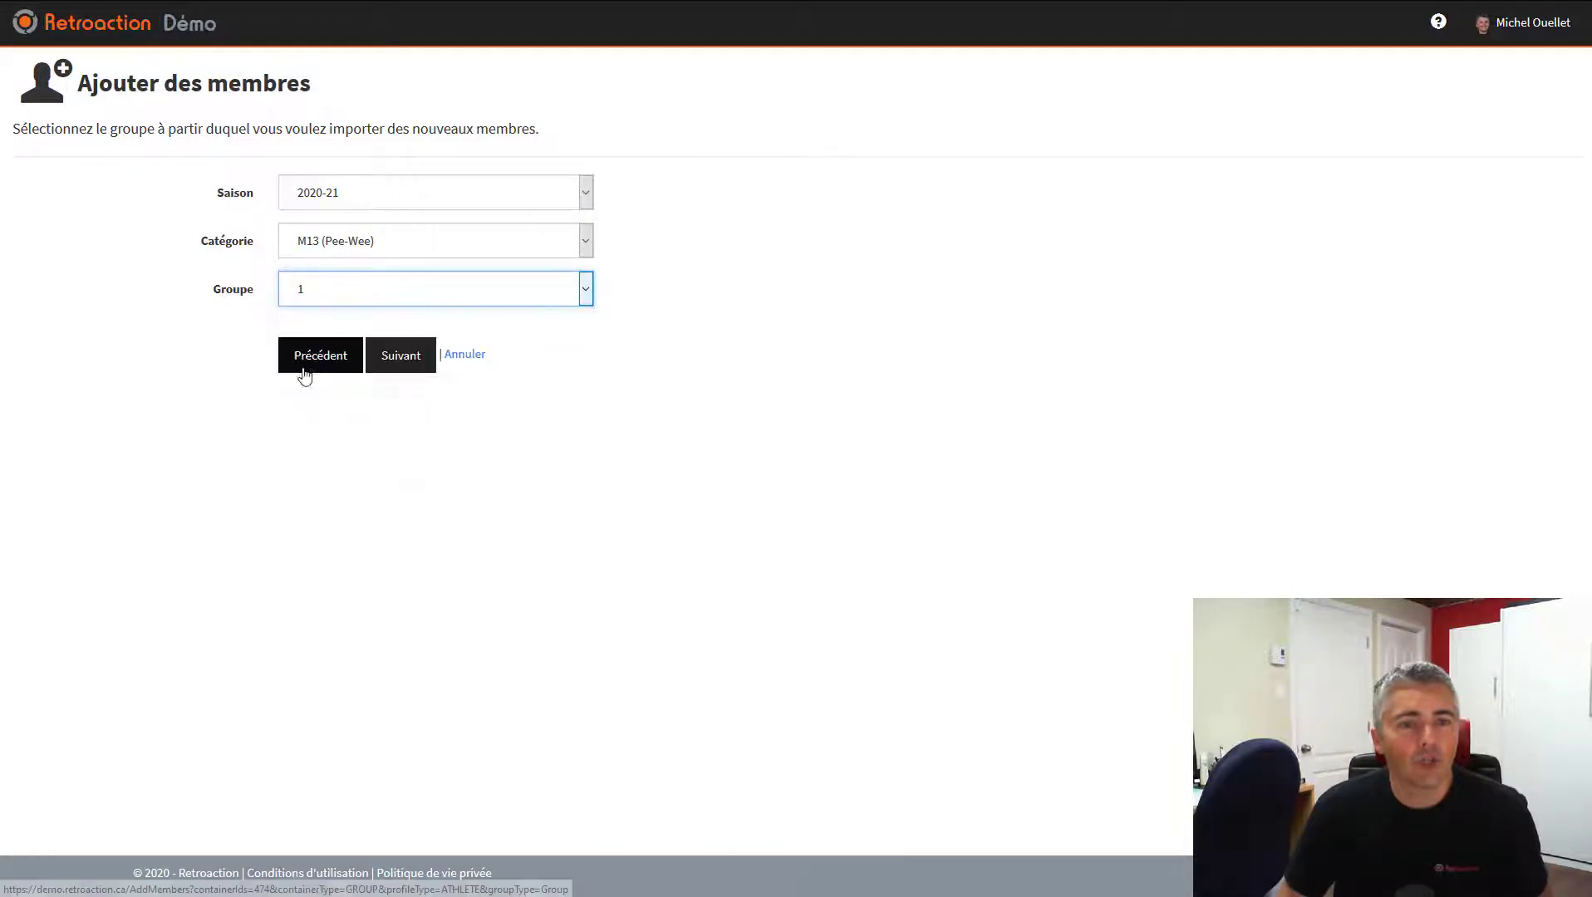
left_click(420, 369)
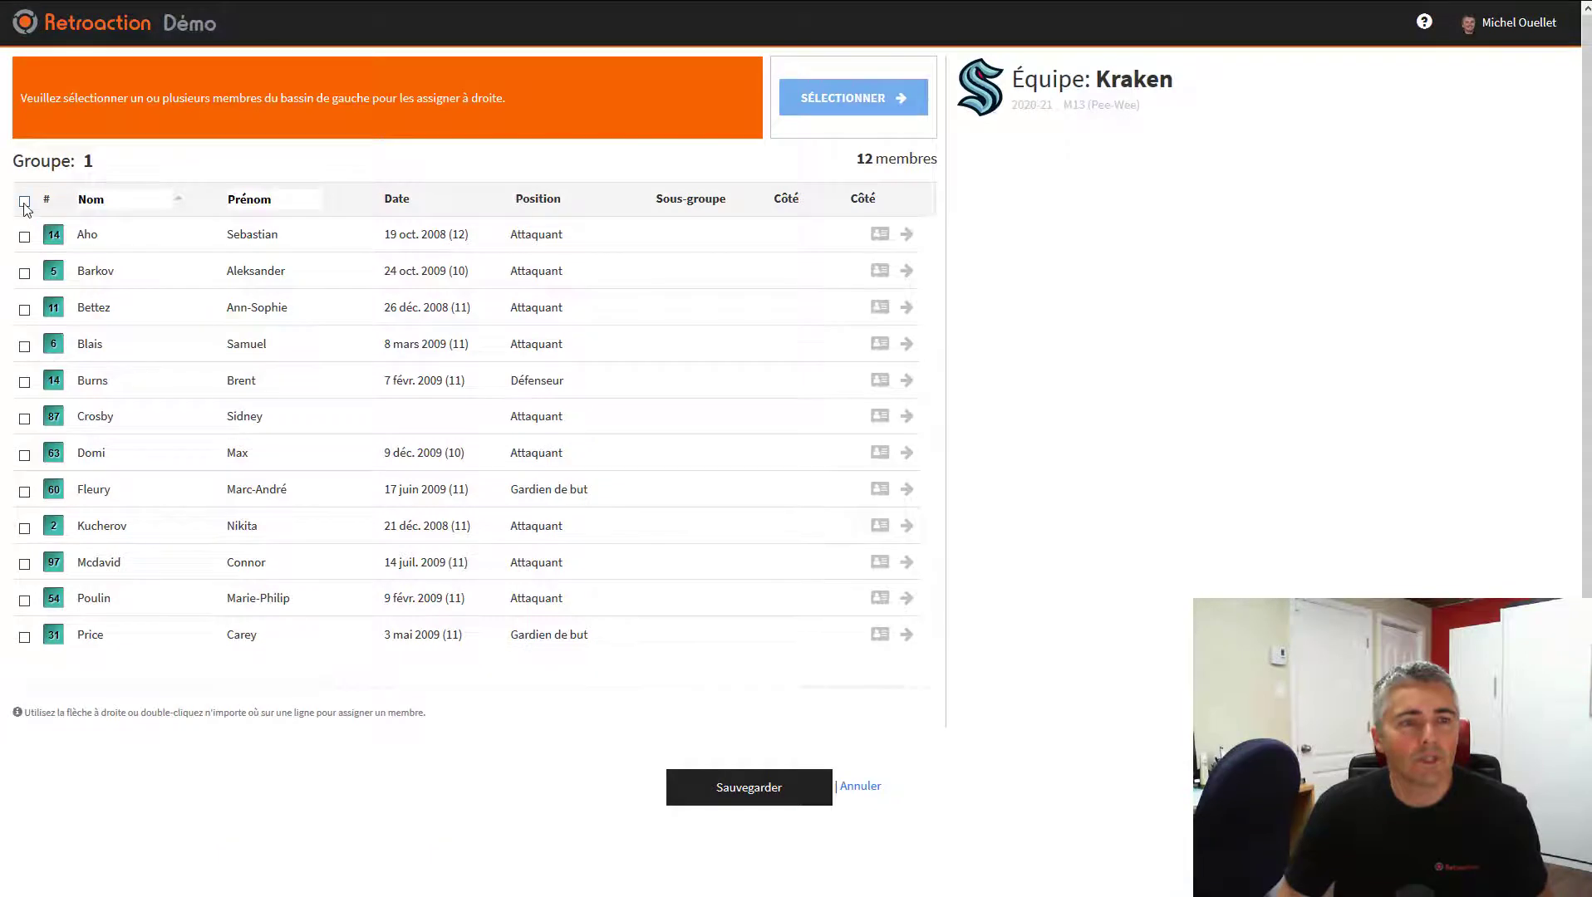
left_click(24, 200)
left_click(864, 97)
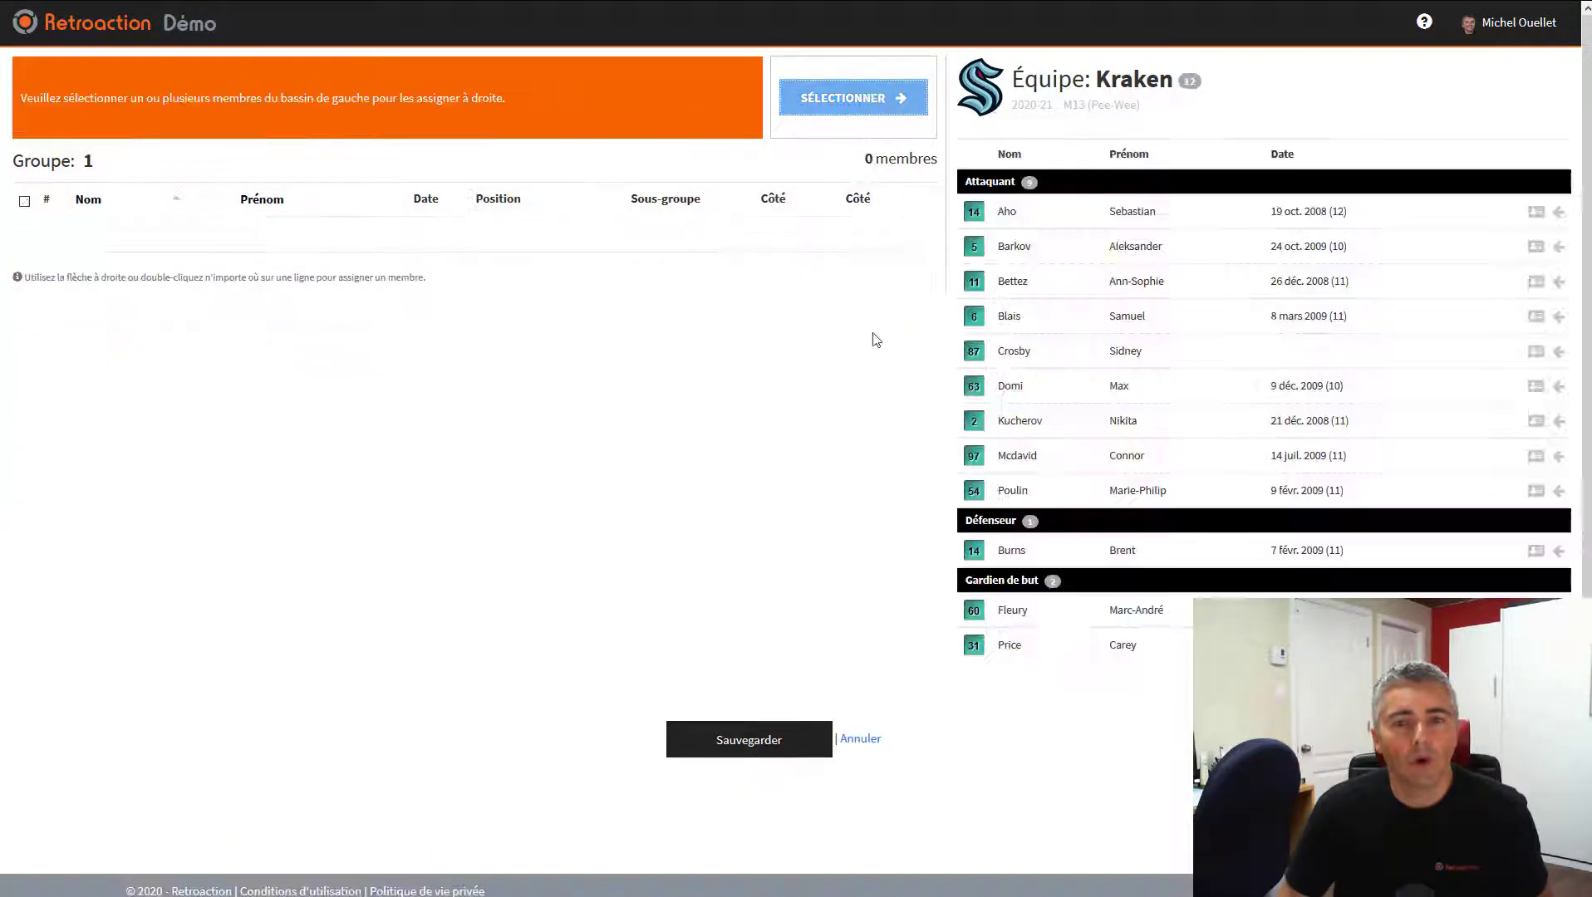
left_click(750, 742)
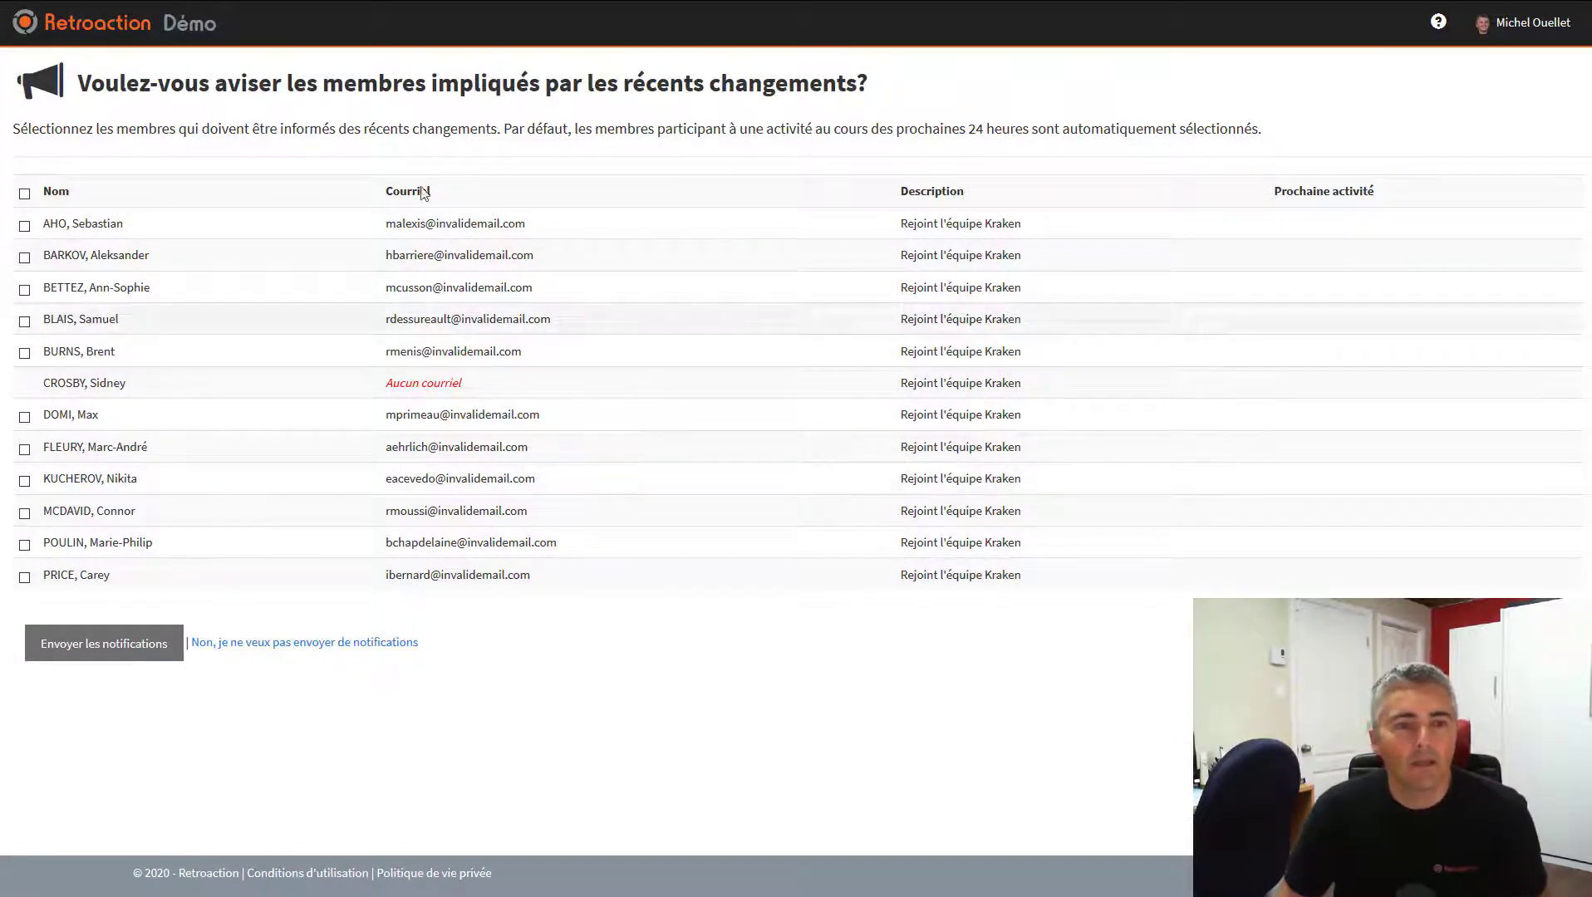
Decline notifications and review Kraken's 12 athletes: 10 players and 2 goalies
left_click(316, 649)
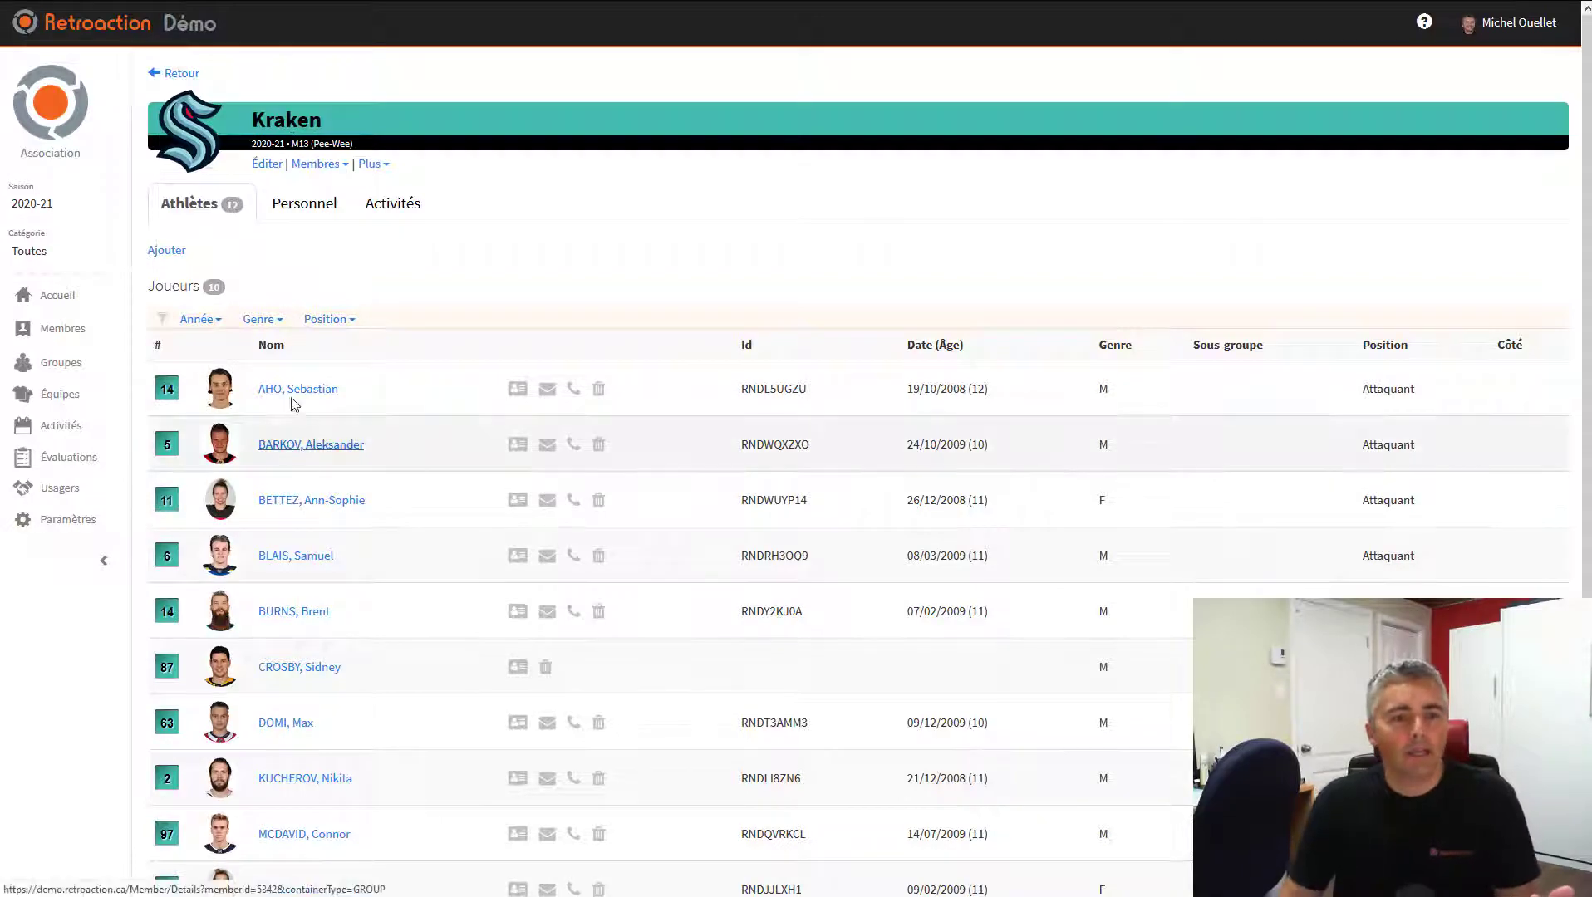
scroll(293, 382, "down", 4)
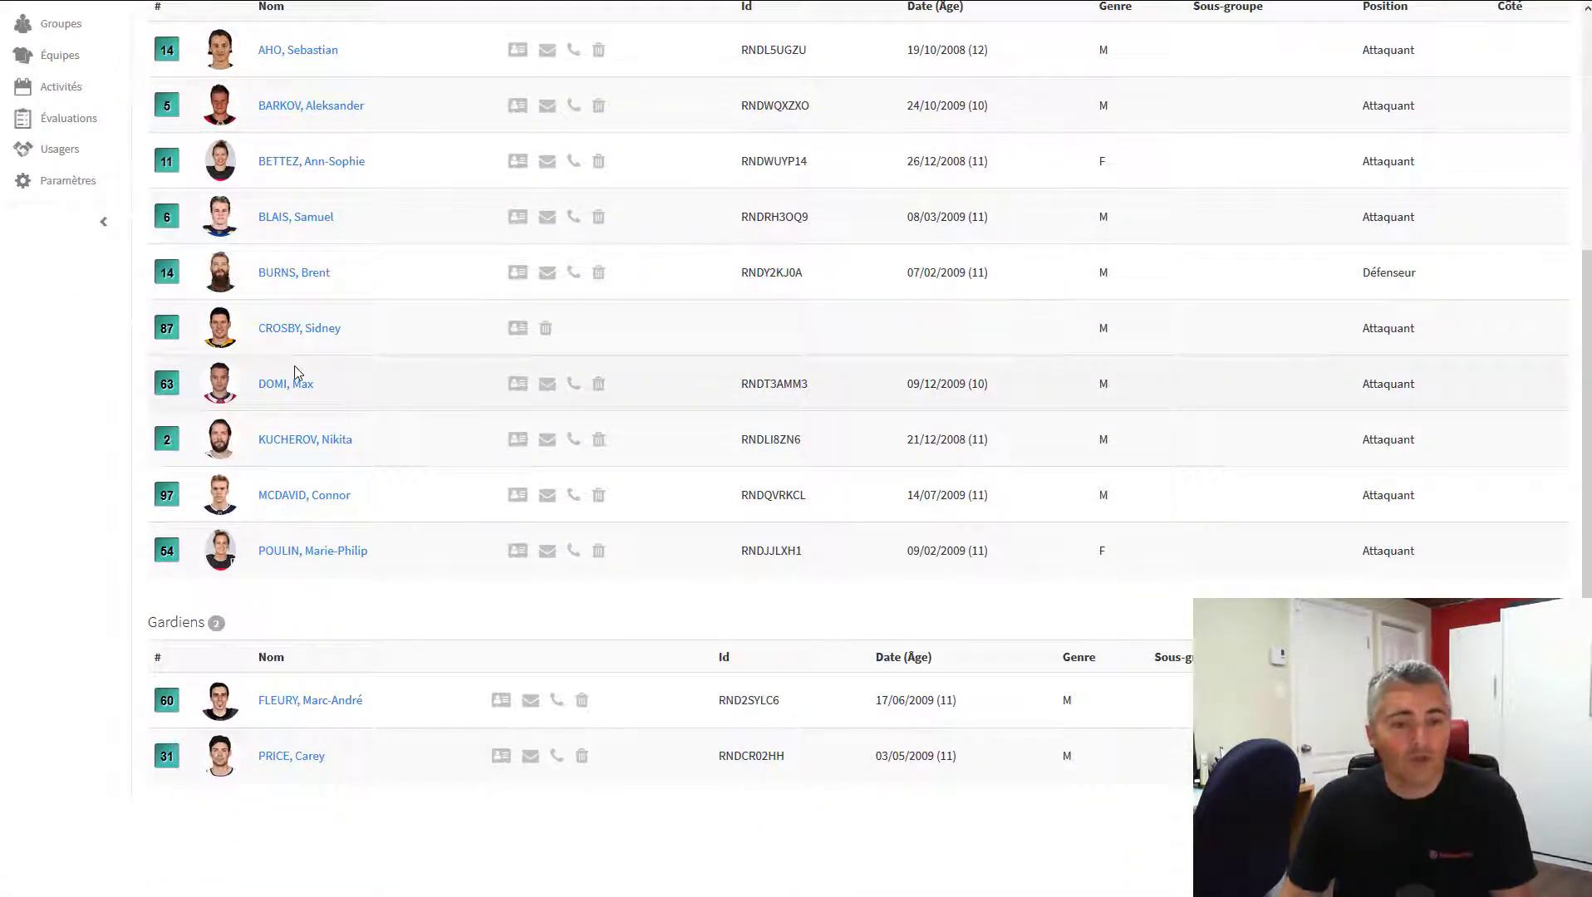
scroll(295, 371, "up", 4)
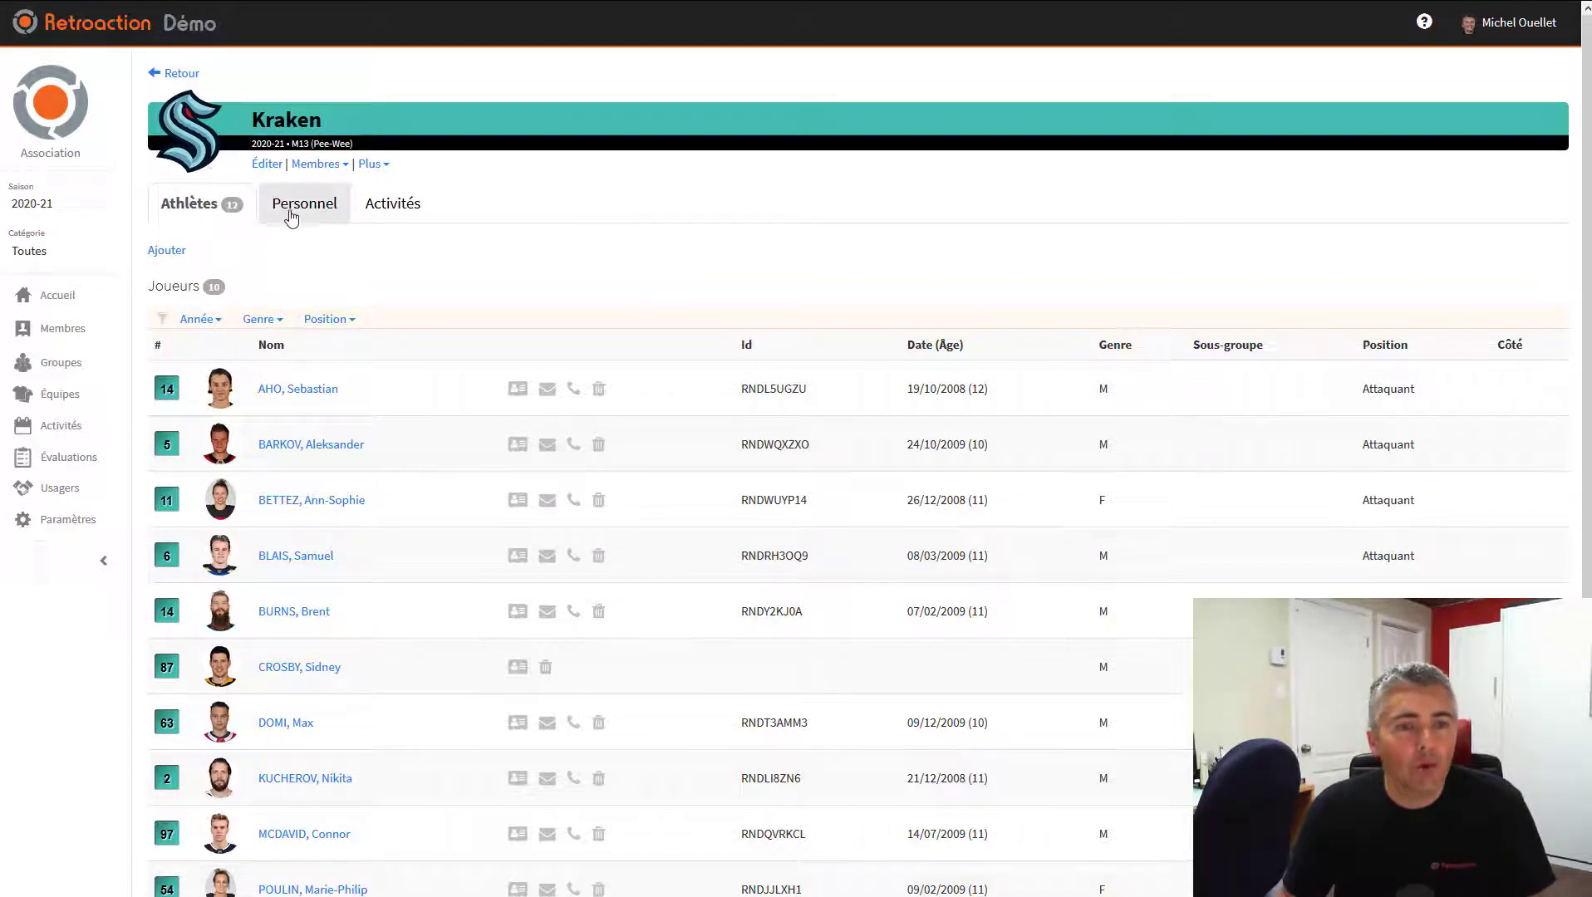
Add a new Kraken staff member with the coach's full name, Masculin gender and Entraîneur-chef profile
left_click(319, 214)
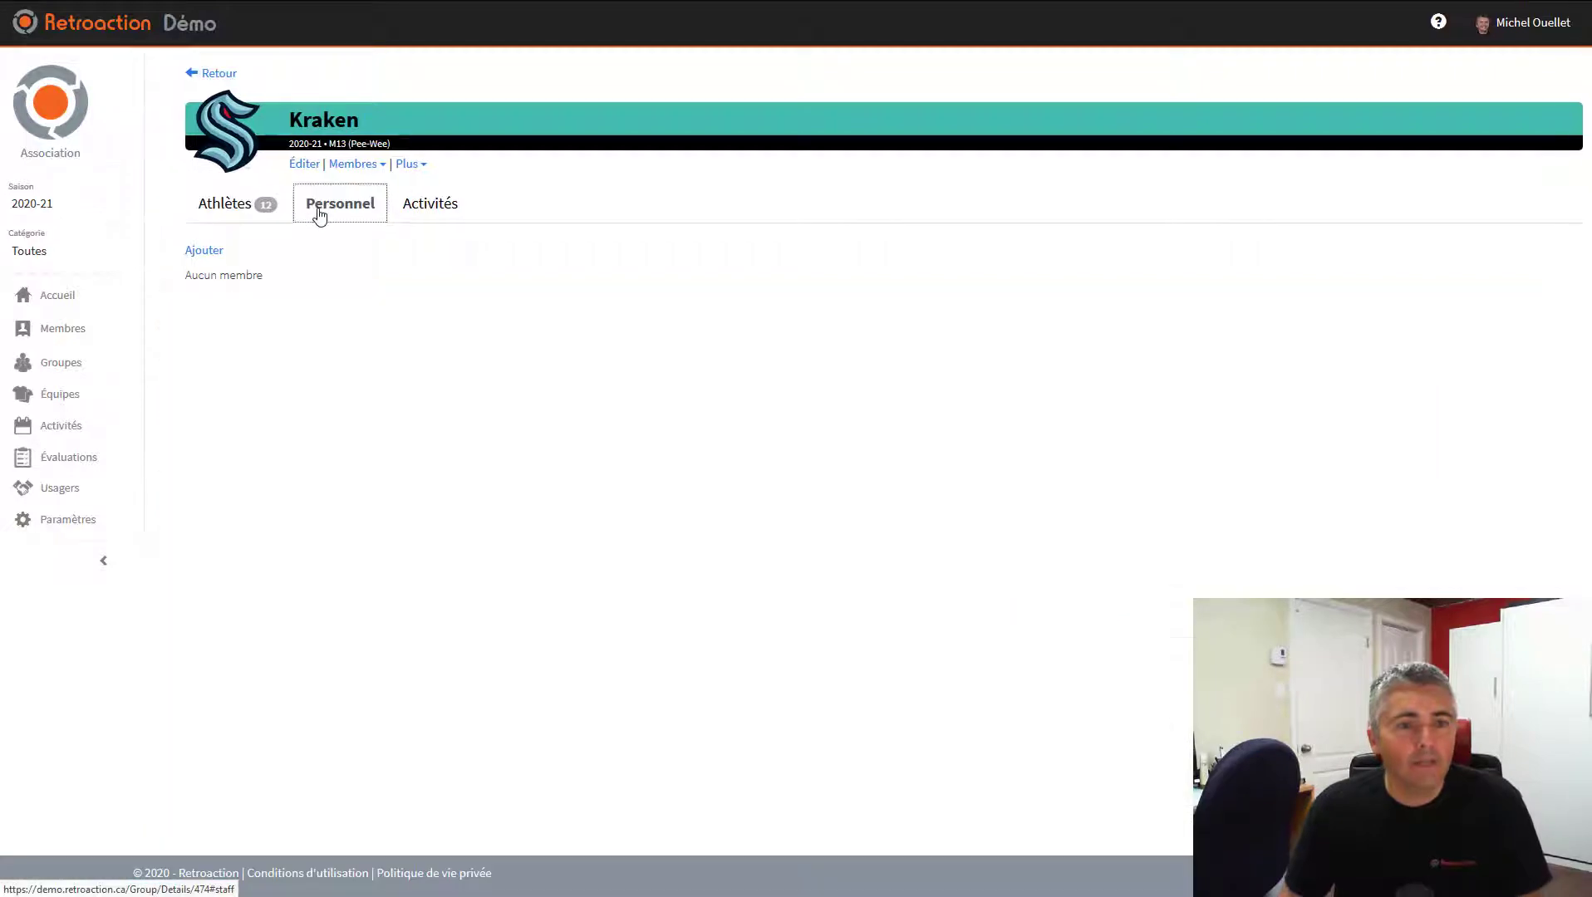
left_click(204, 251)
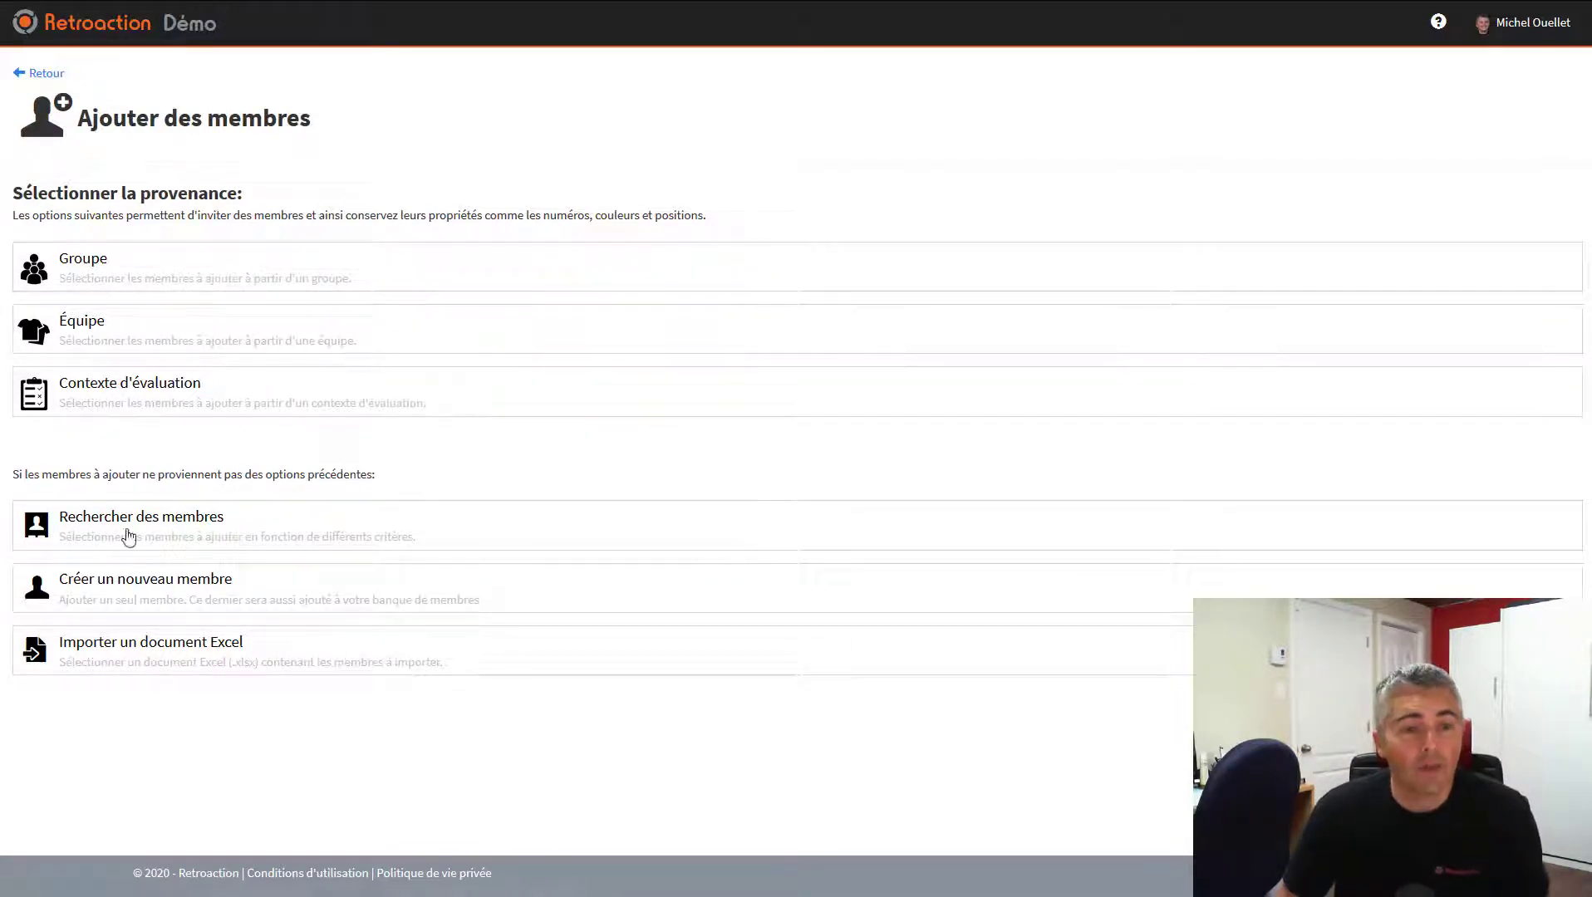
left_click(174, 593)
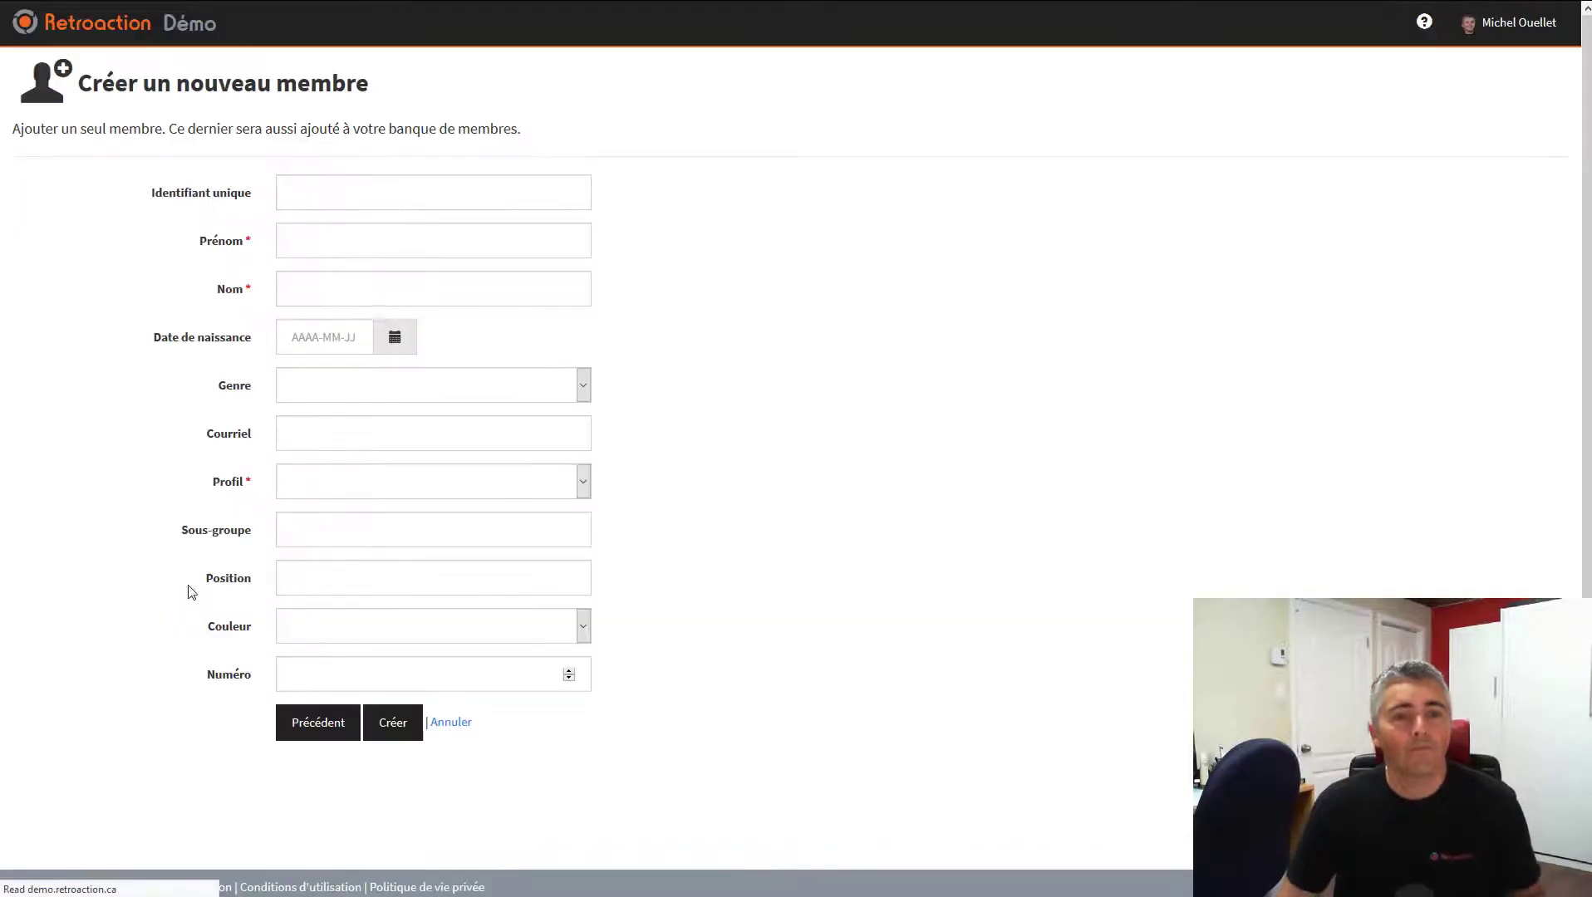
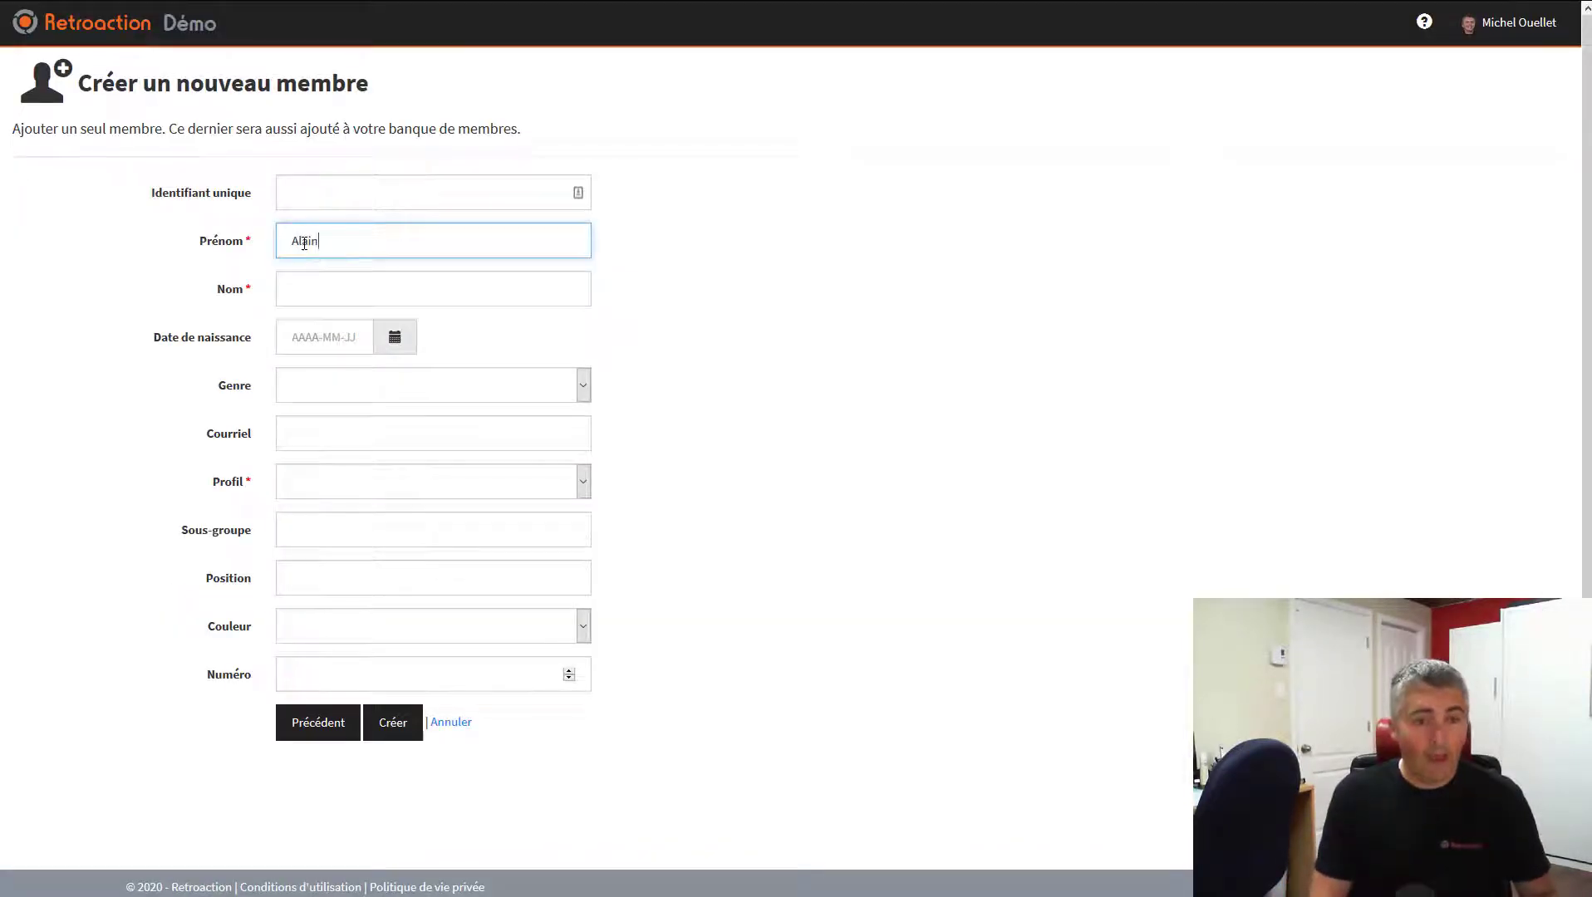
key("Tab")
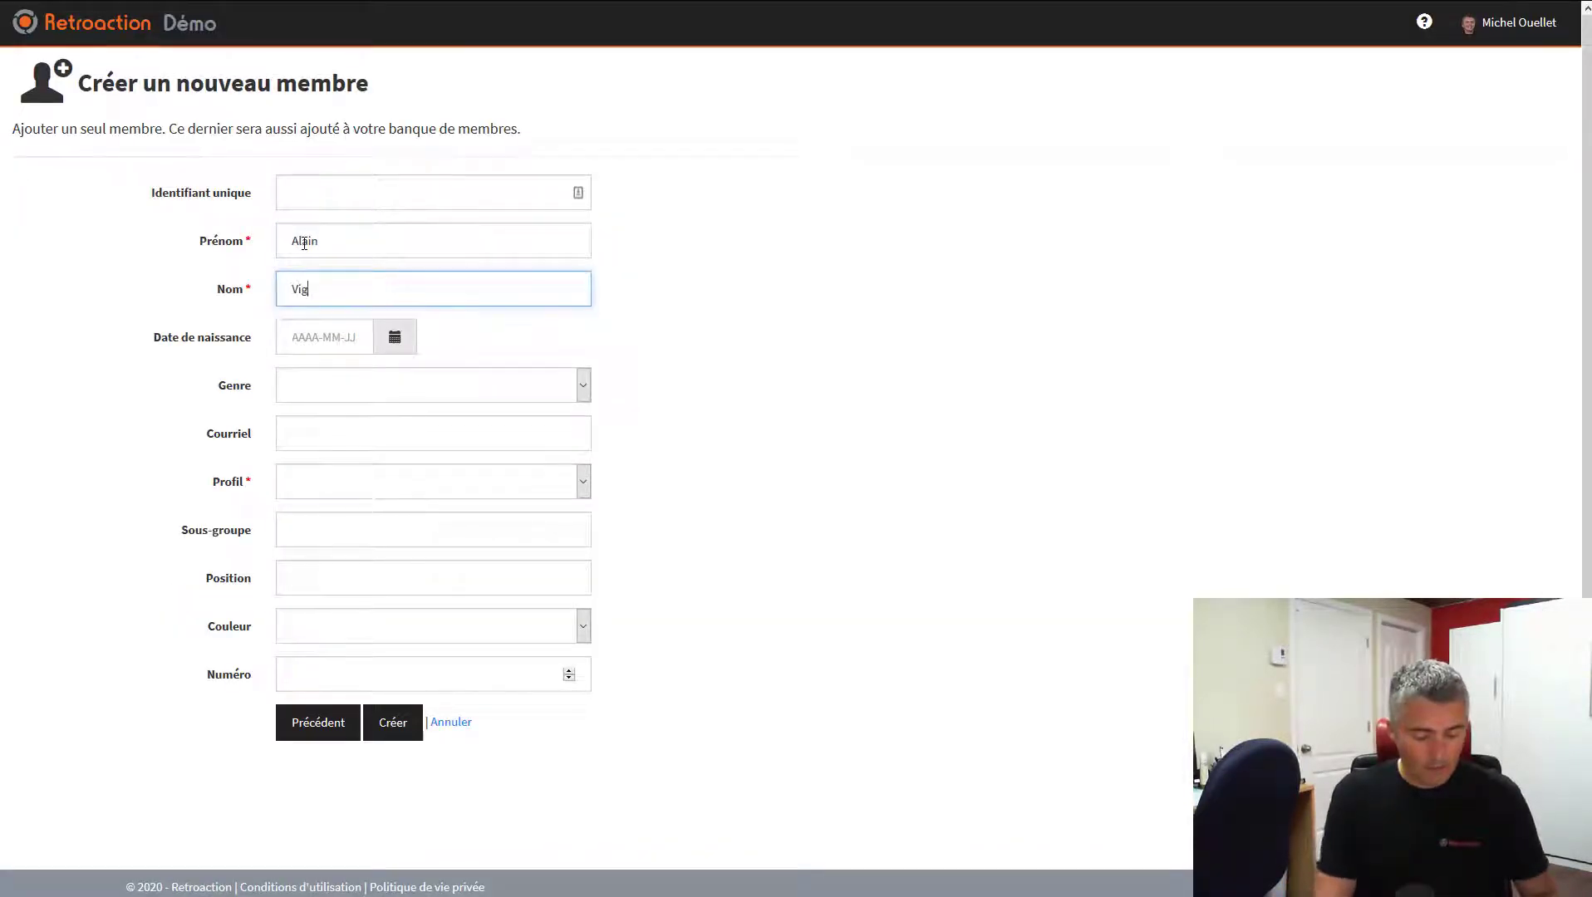
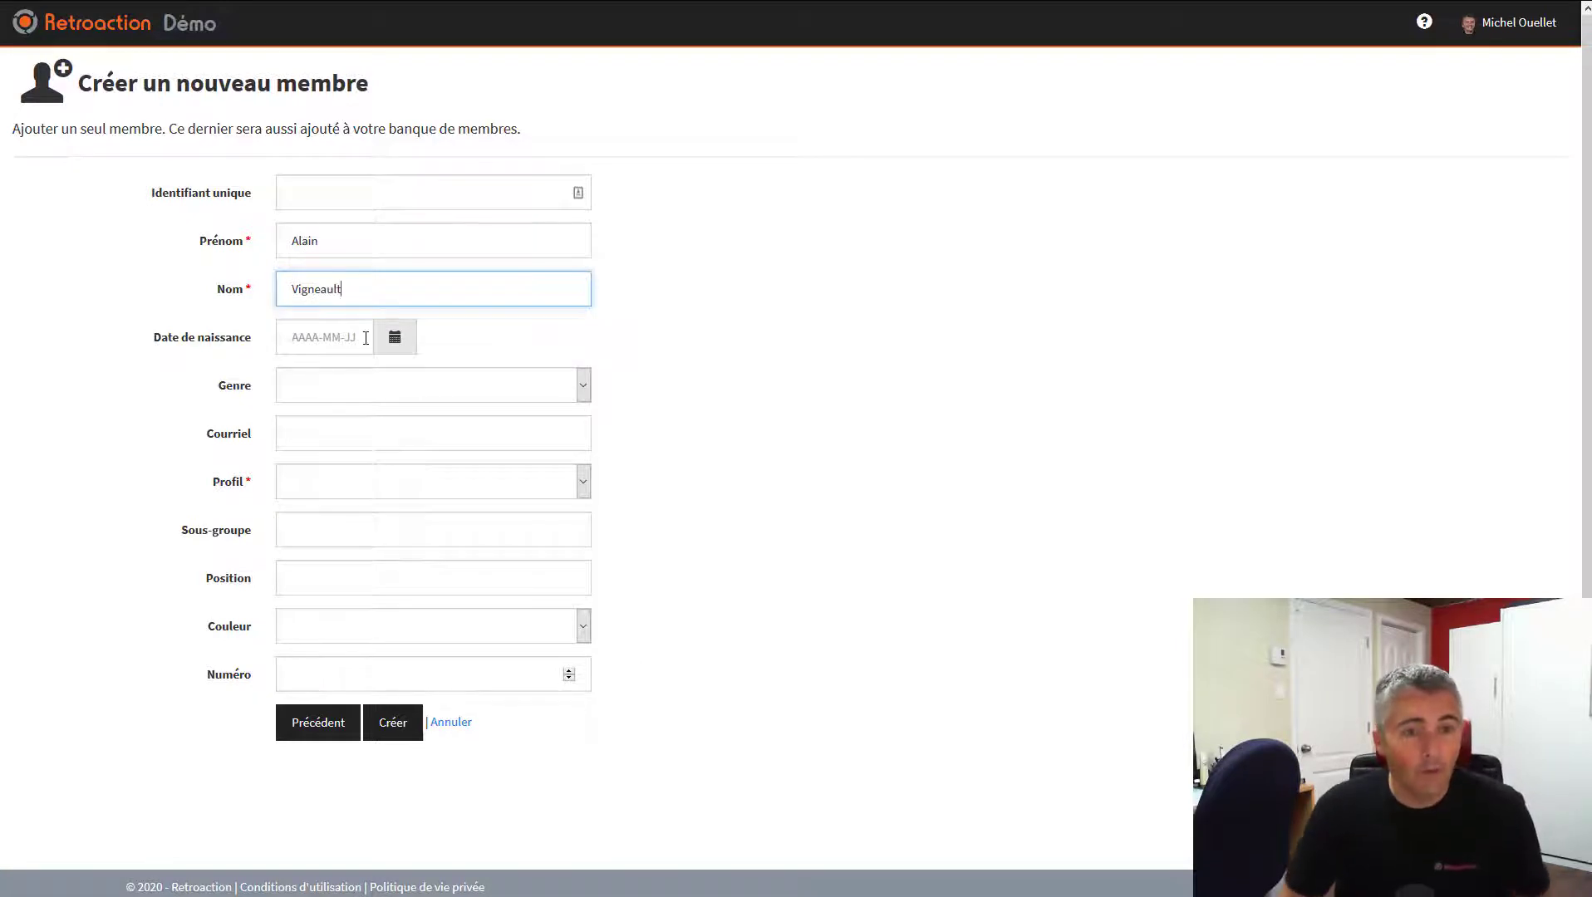
left_click(348, 395)
left_click(344, 442)
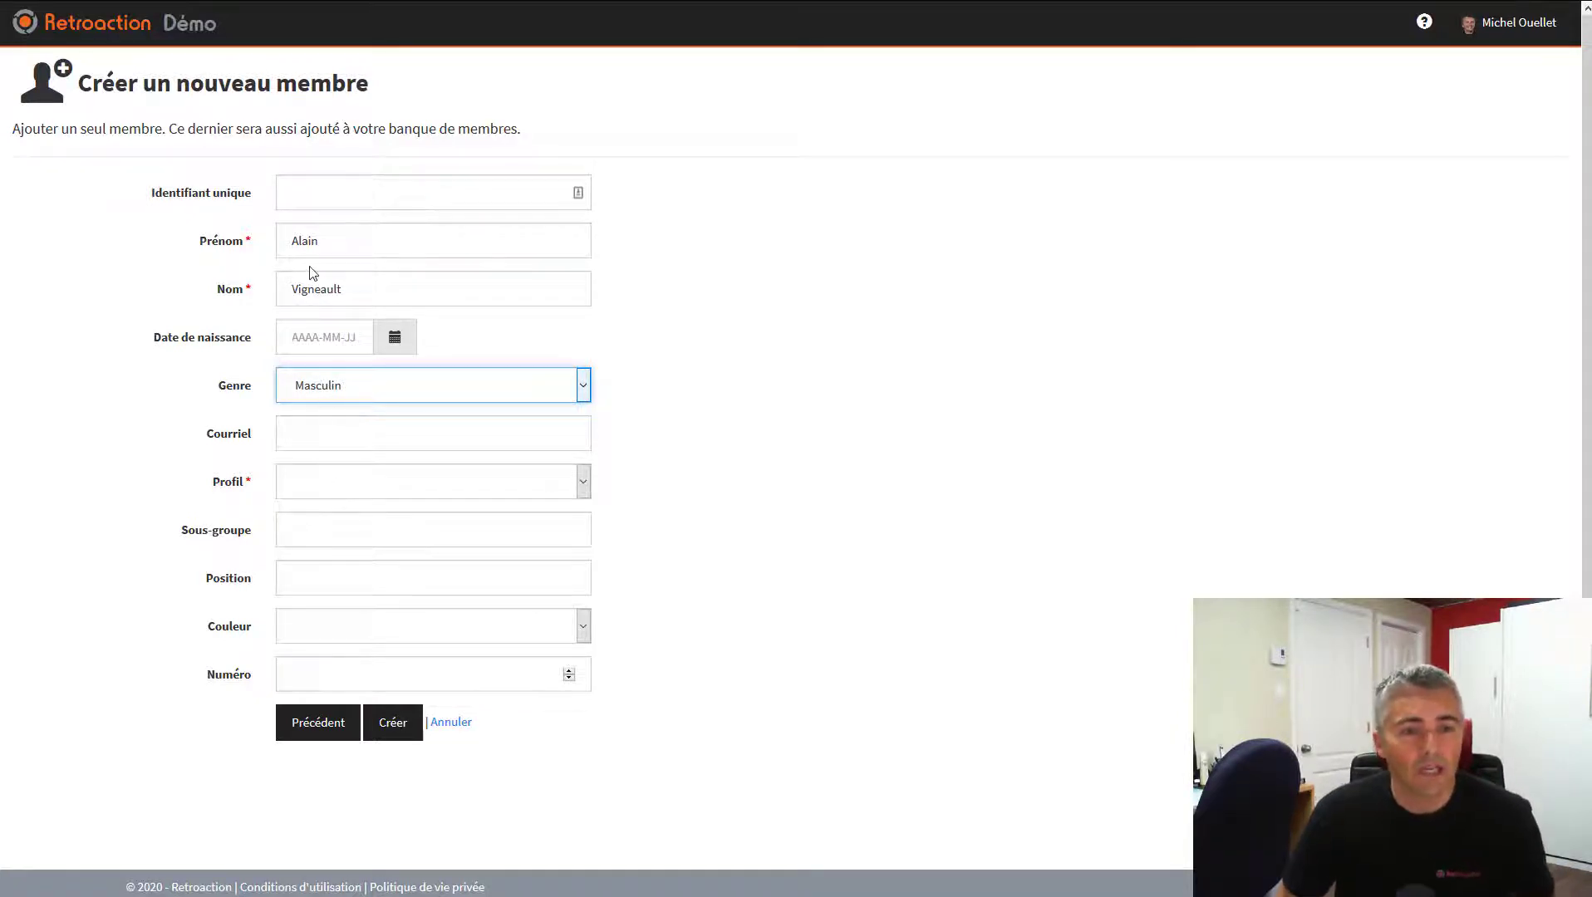
left_click(329, 488)
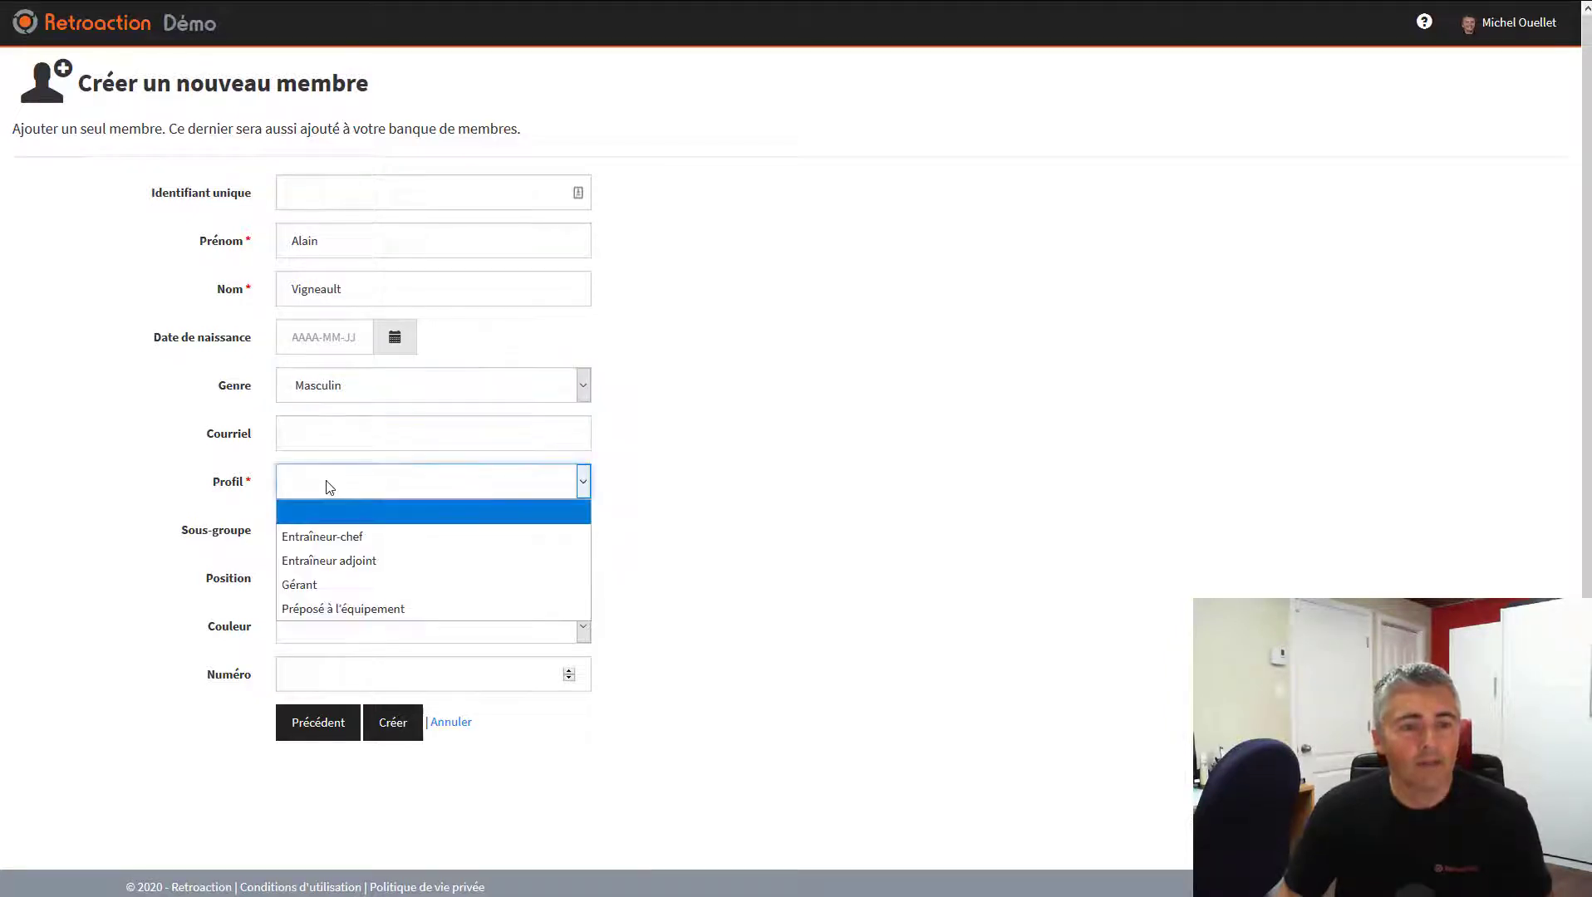
left_click(329, 538)
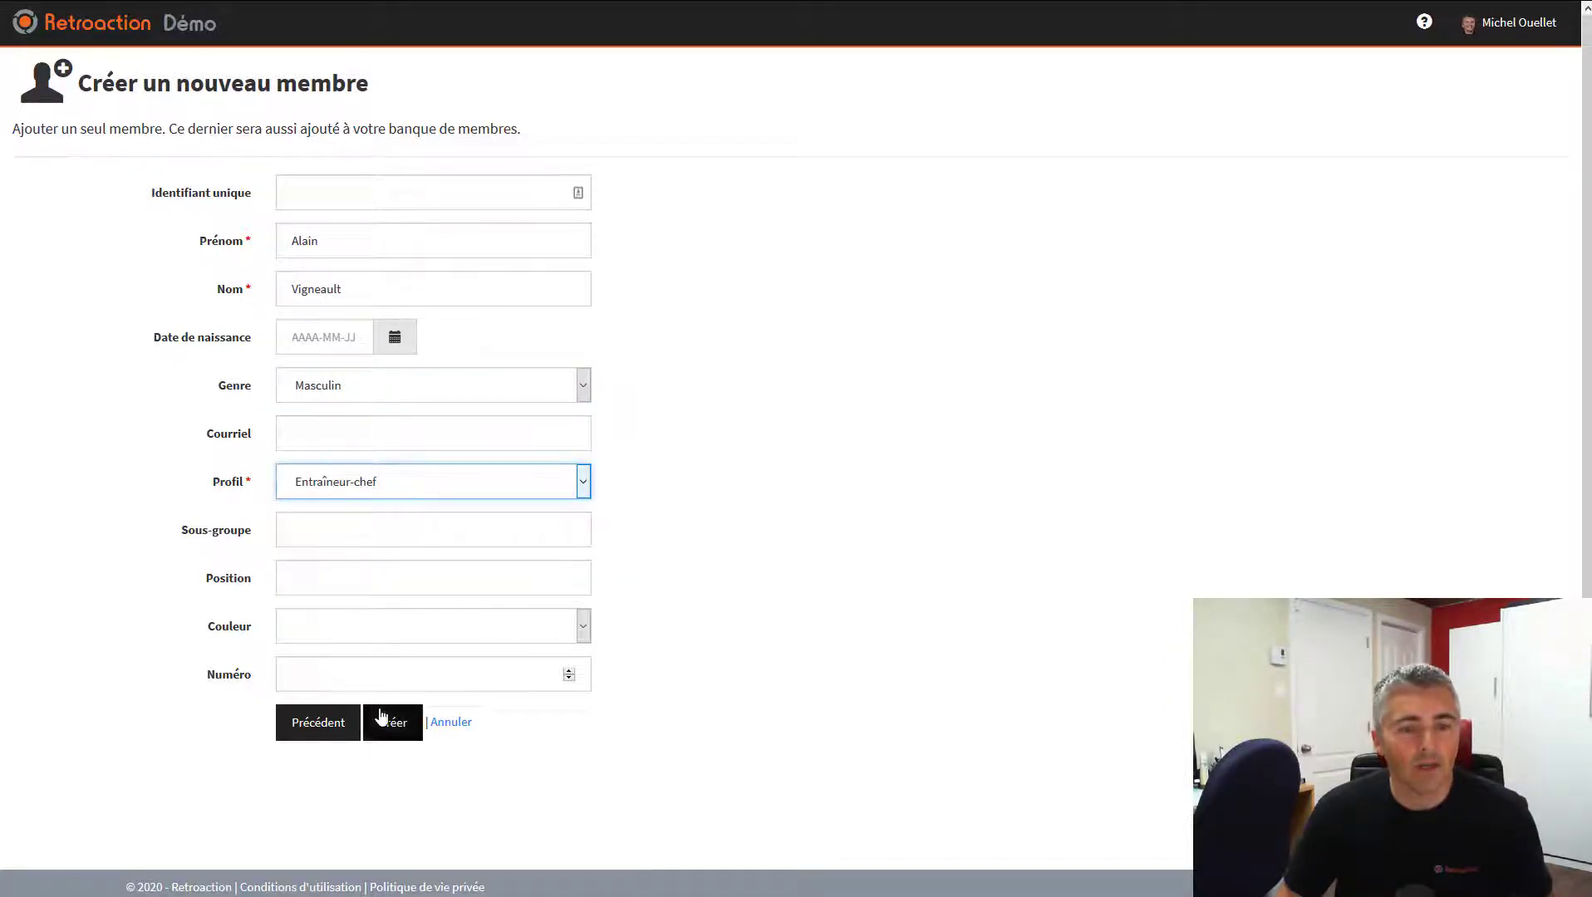
left_click(399, 727)
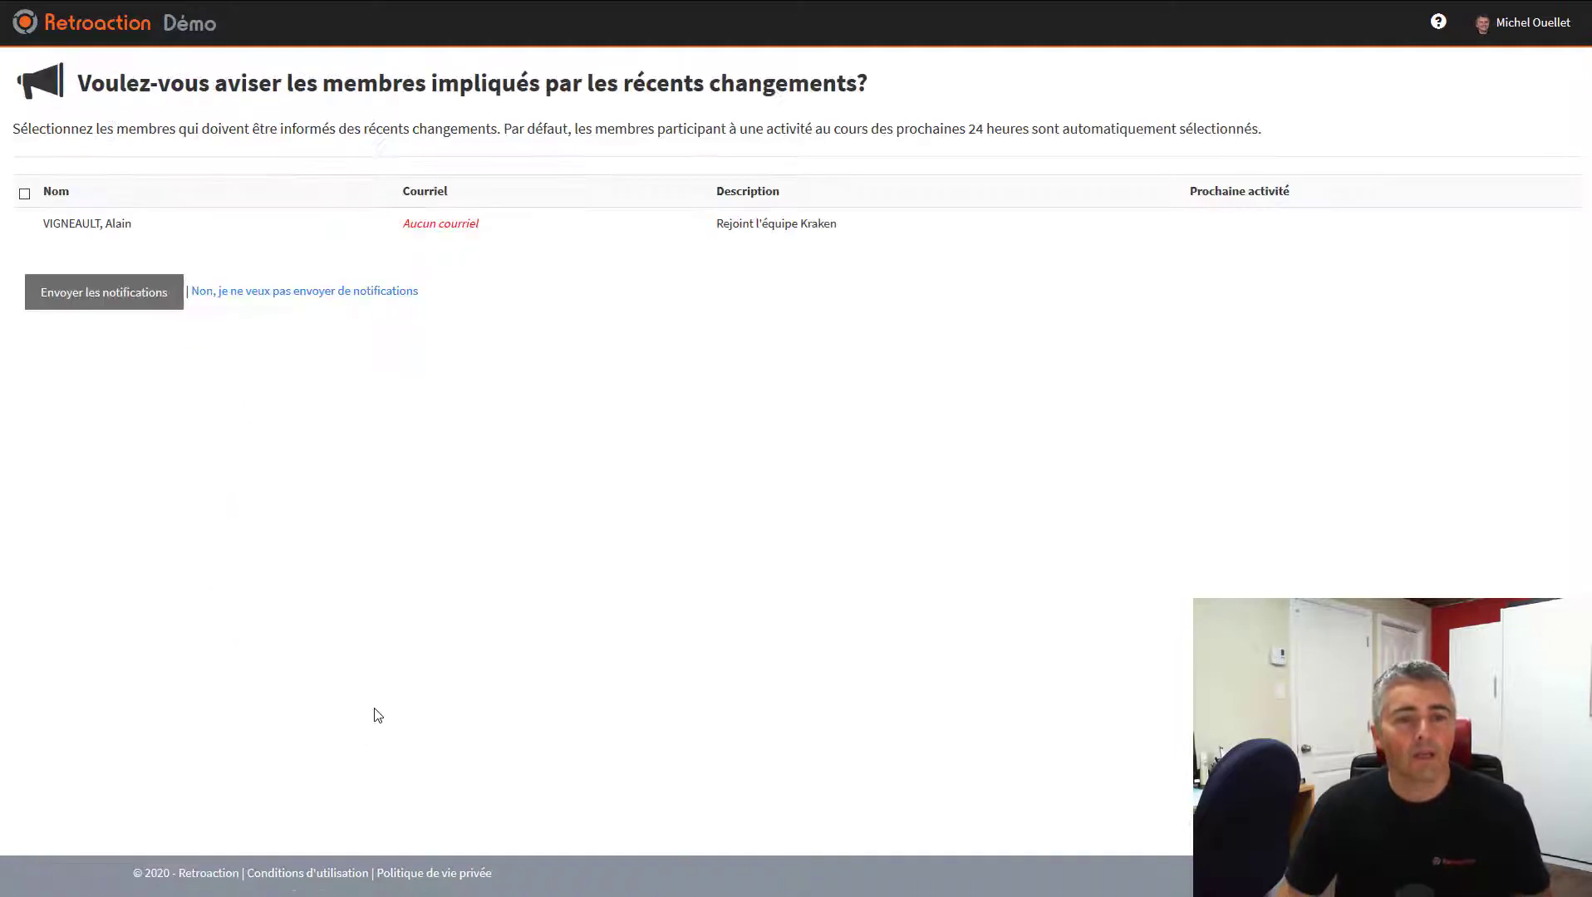
Skip notifications and open the new head coach's member profile from the staff list
left_click(383, 293)
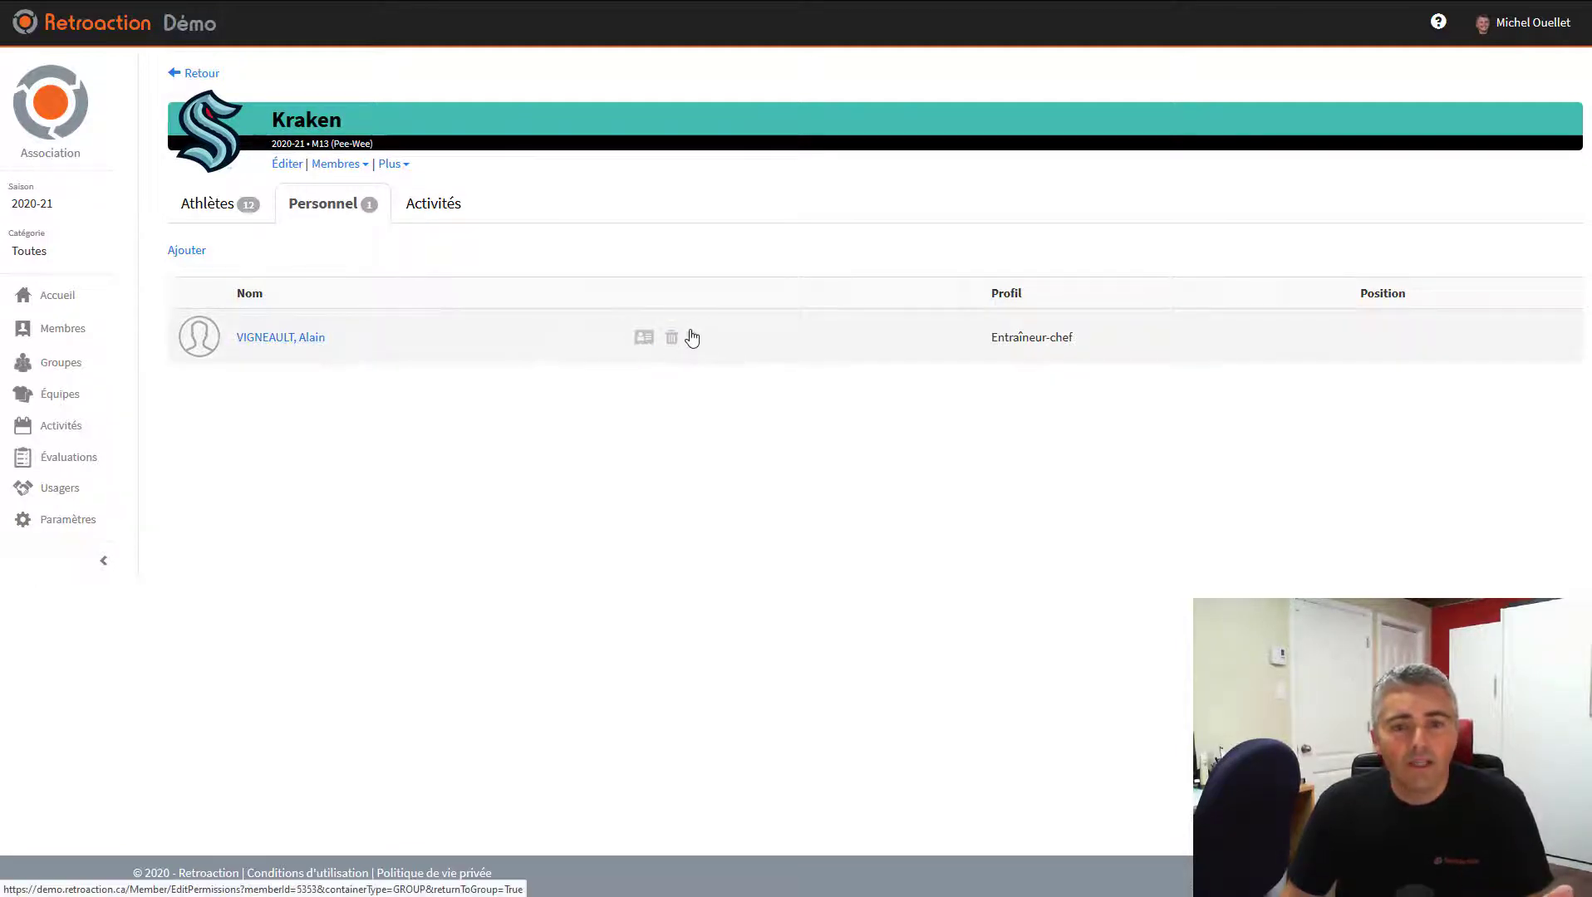
left_click(285, 343)
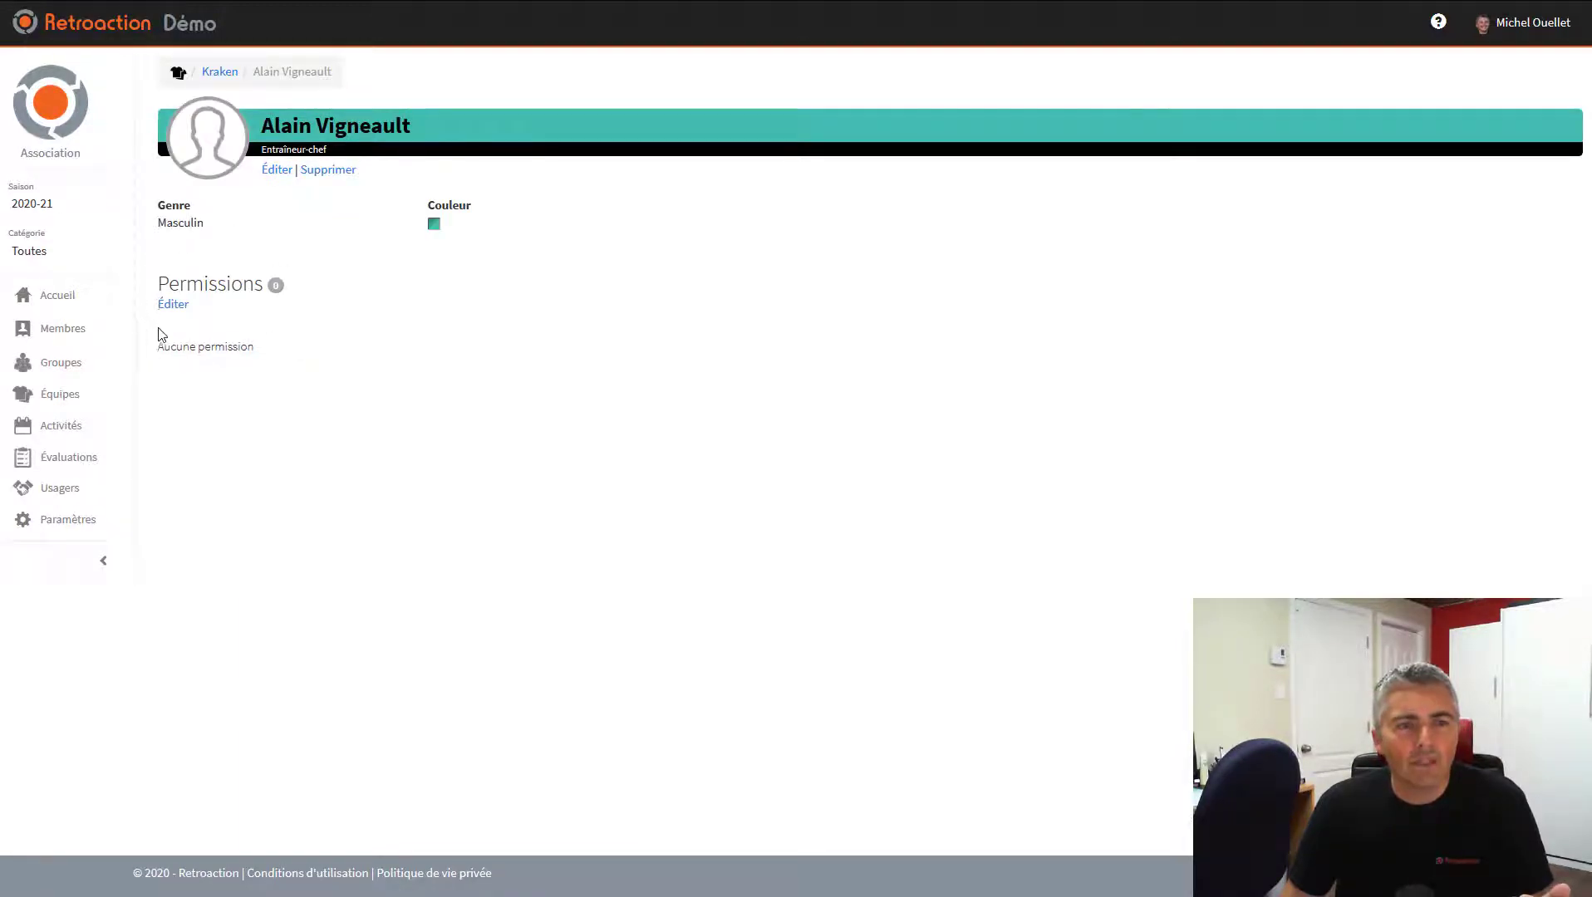
Grant the coach Gérer l'équipe, Prendre les présences, Gérer les activités, add his e-mail, and save
left_click(171, 305)
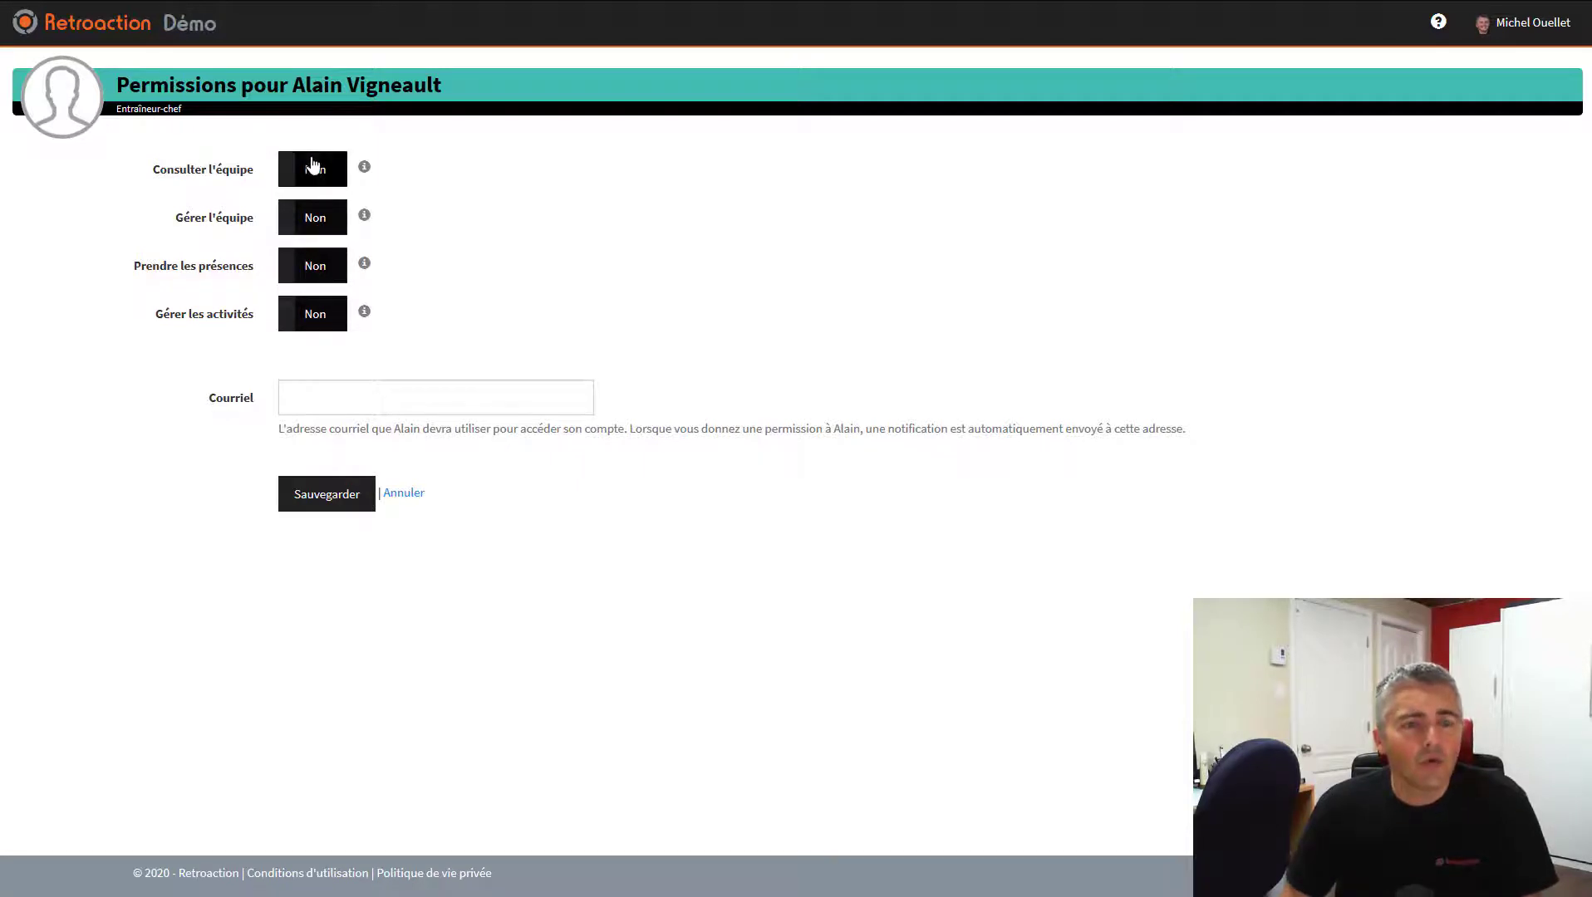
mouse_move(365, 169)
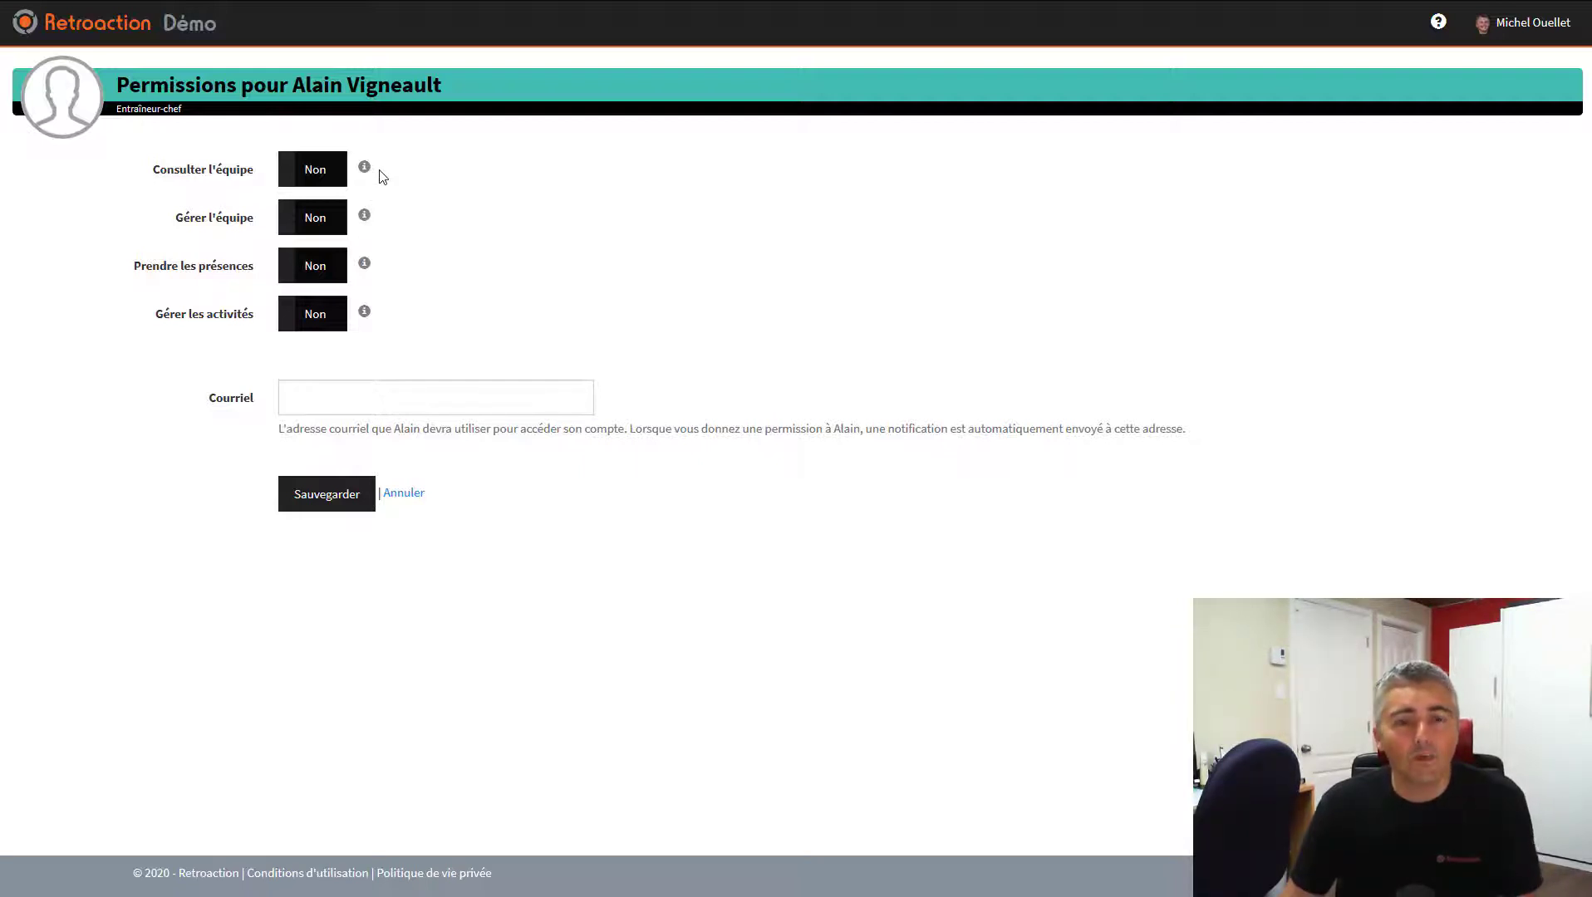
left_click(314, 220)
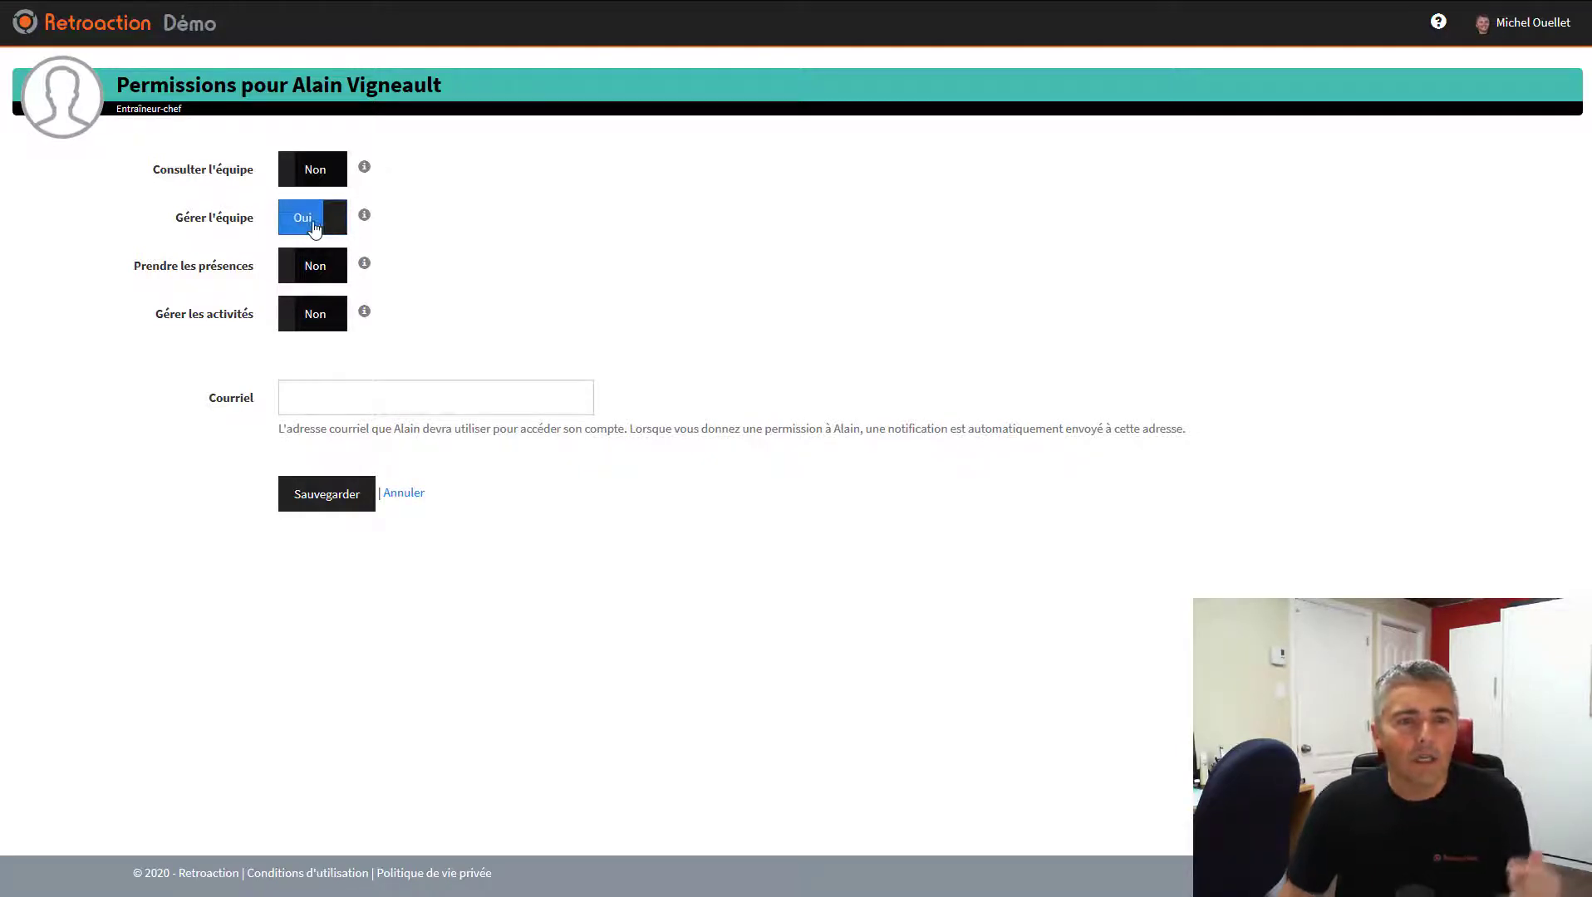
left_click(327, 268)
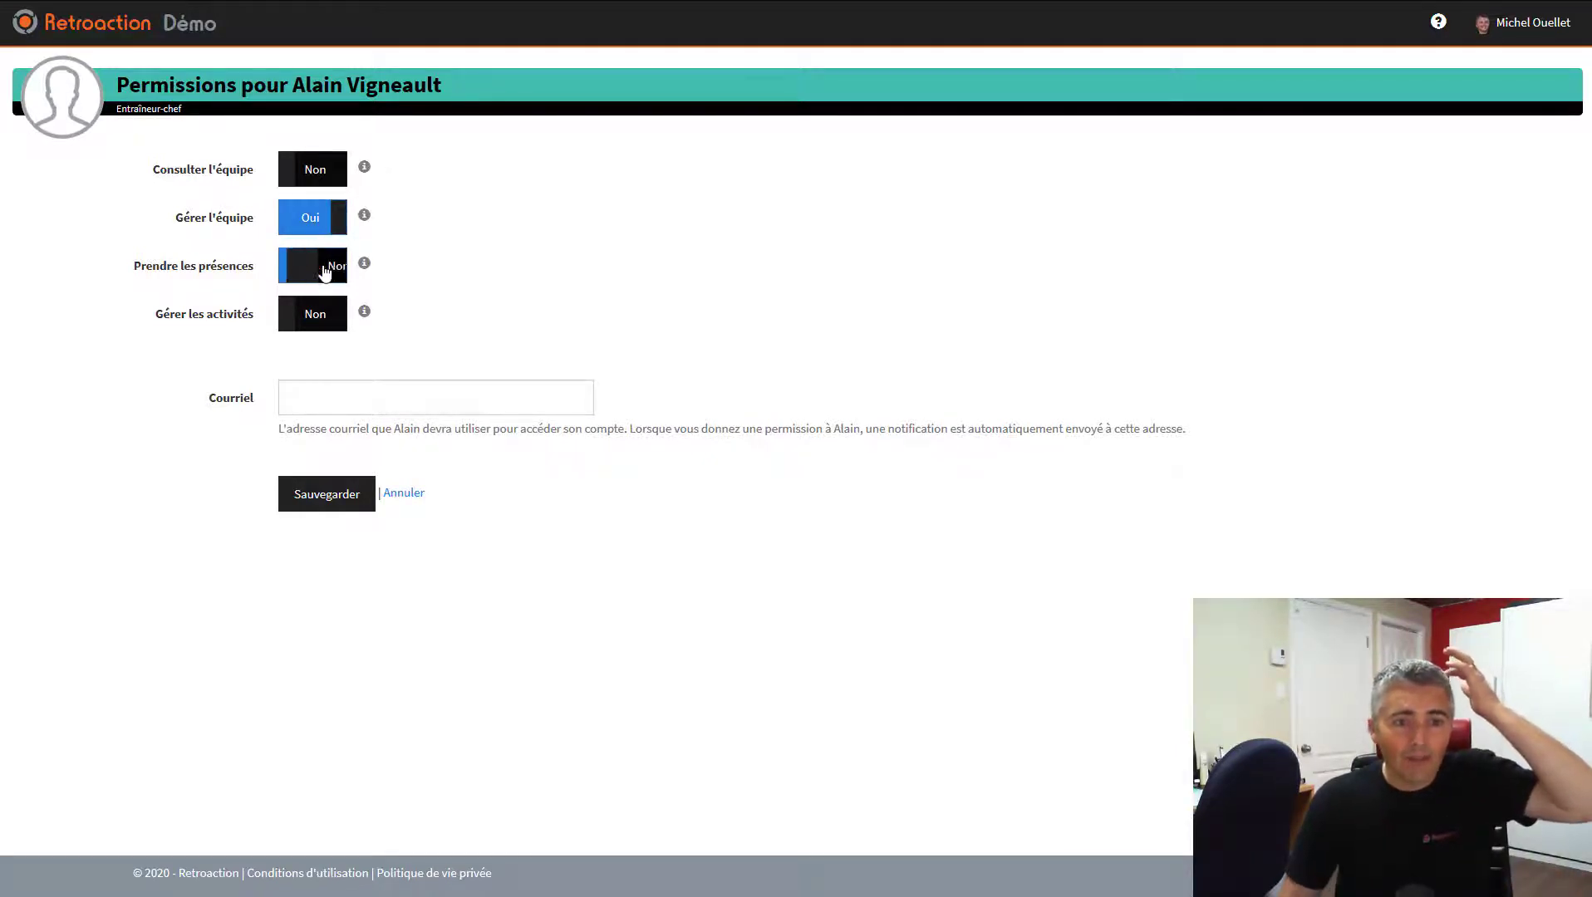
left_click(324, 320)
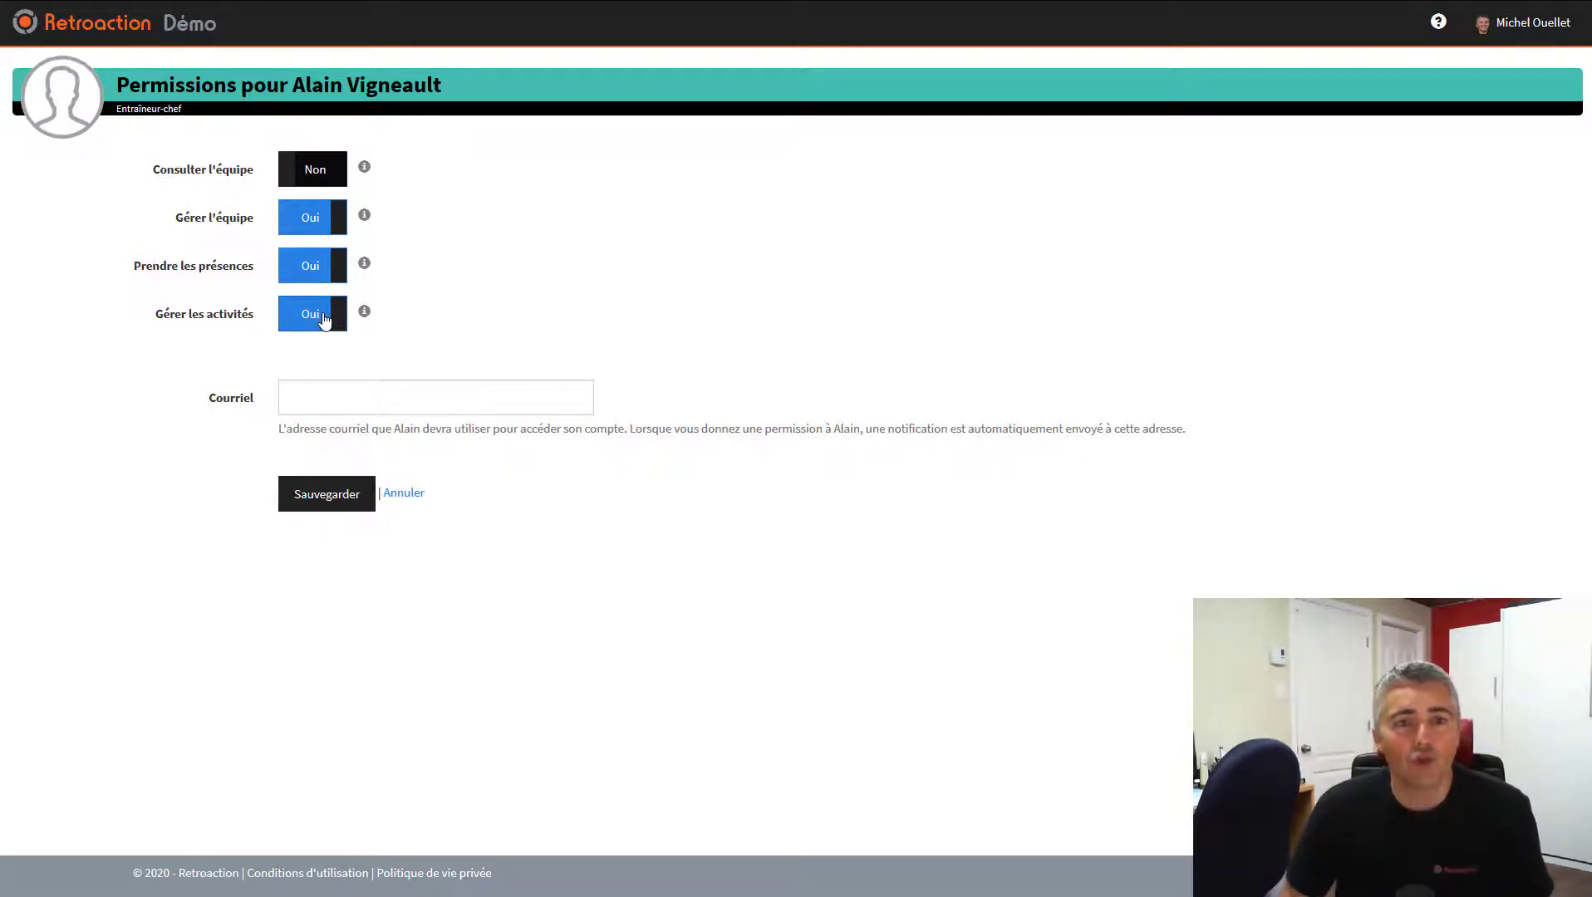
left_click(321, 400)
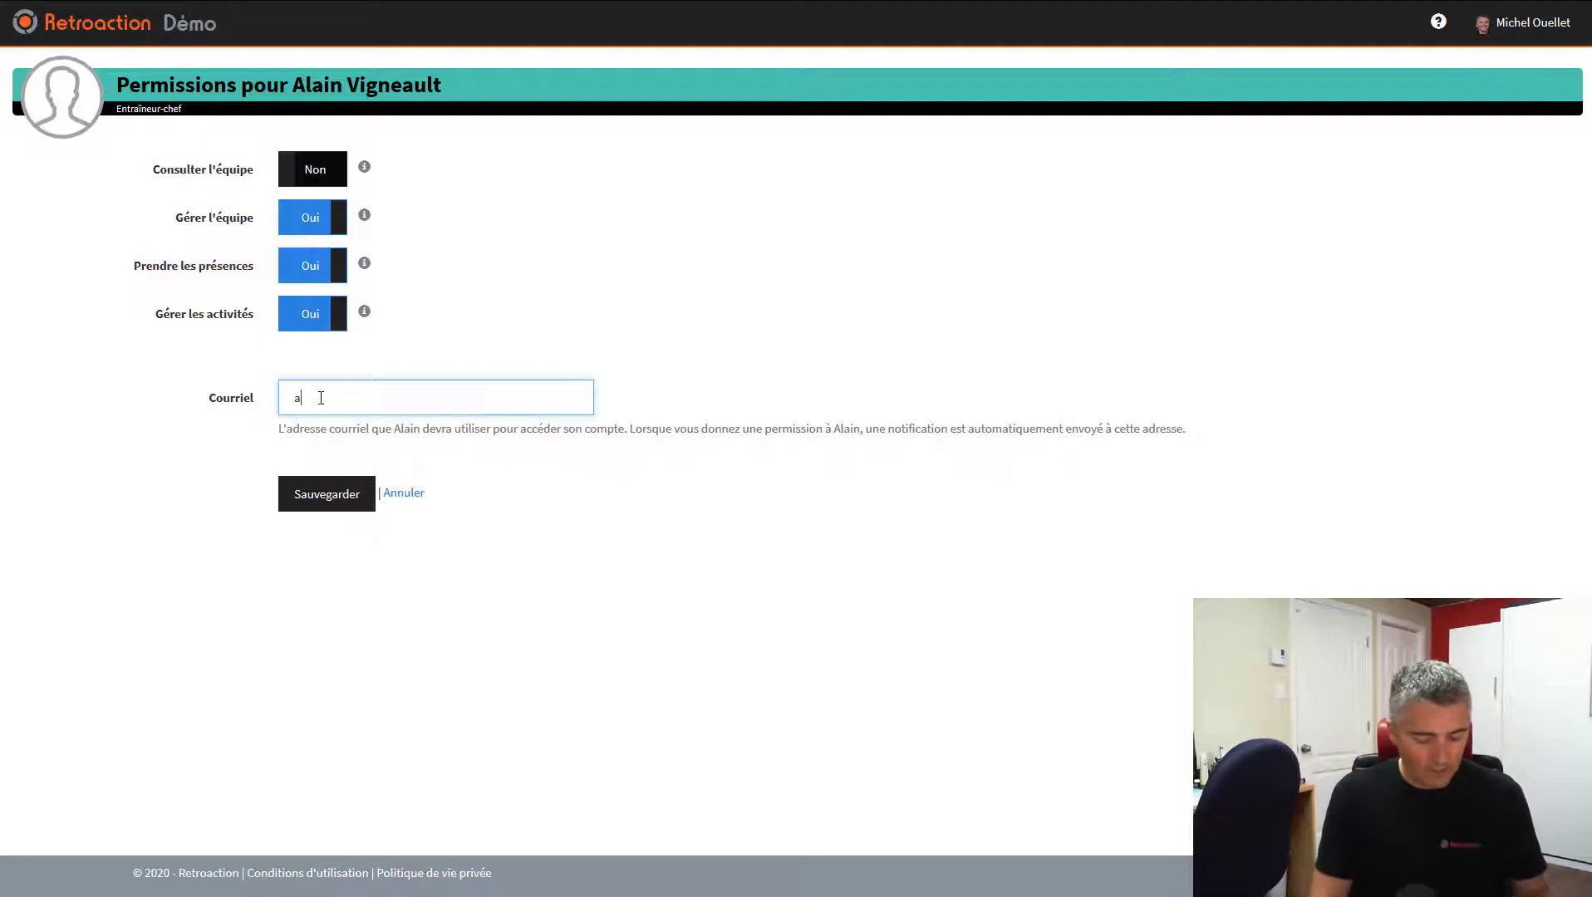
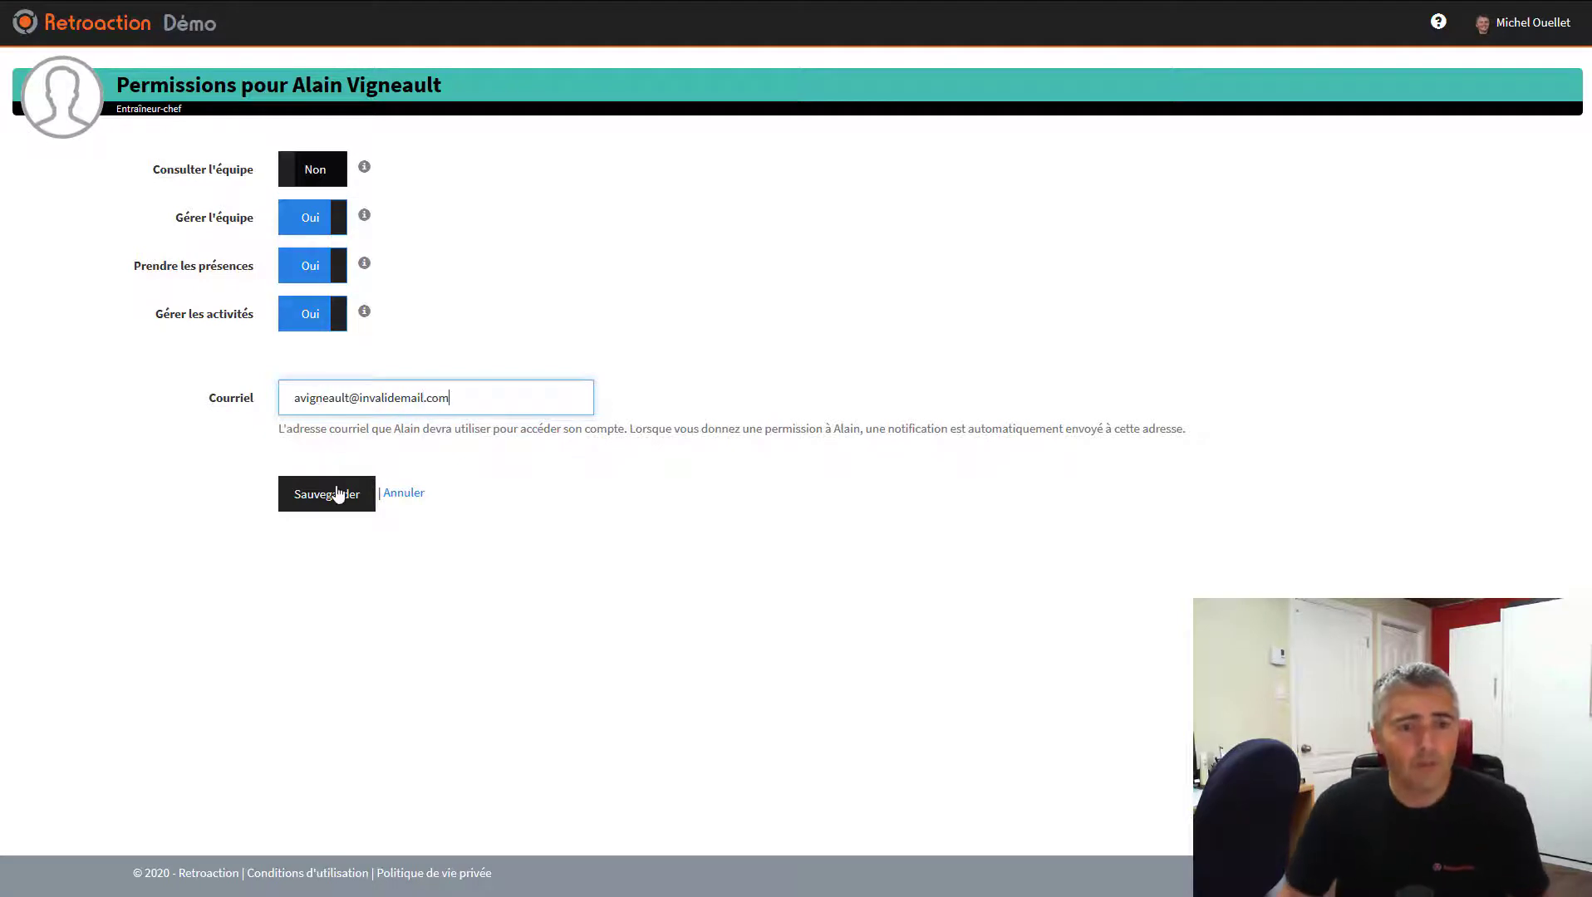
left_click(333, 497)
left_click(333, 497)
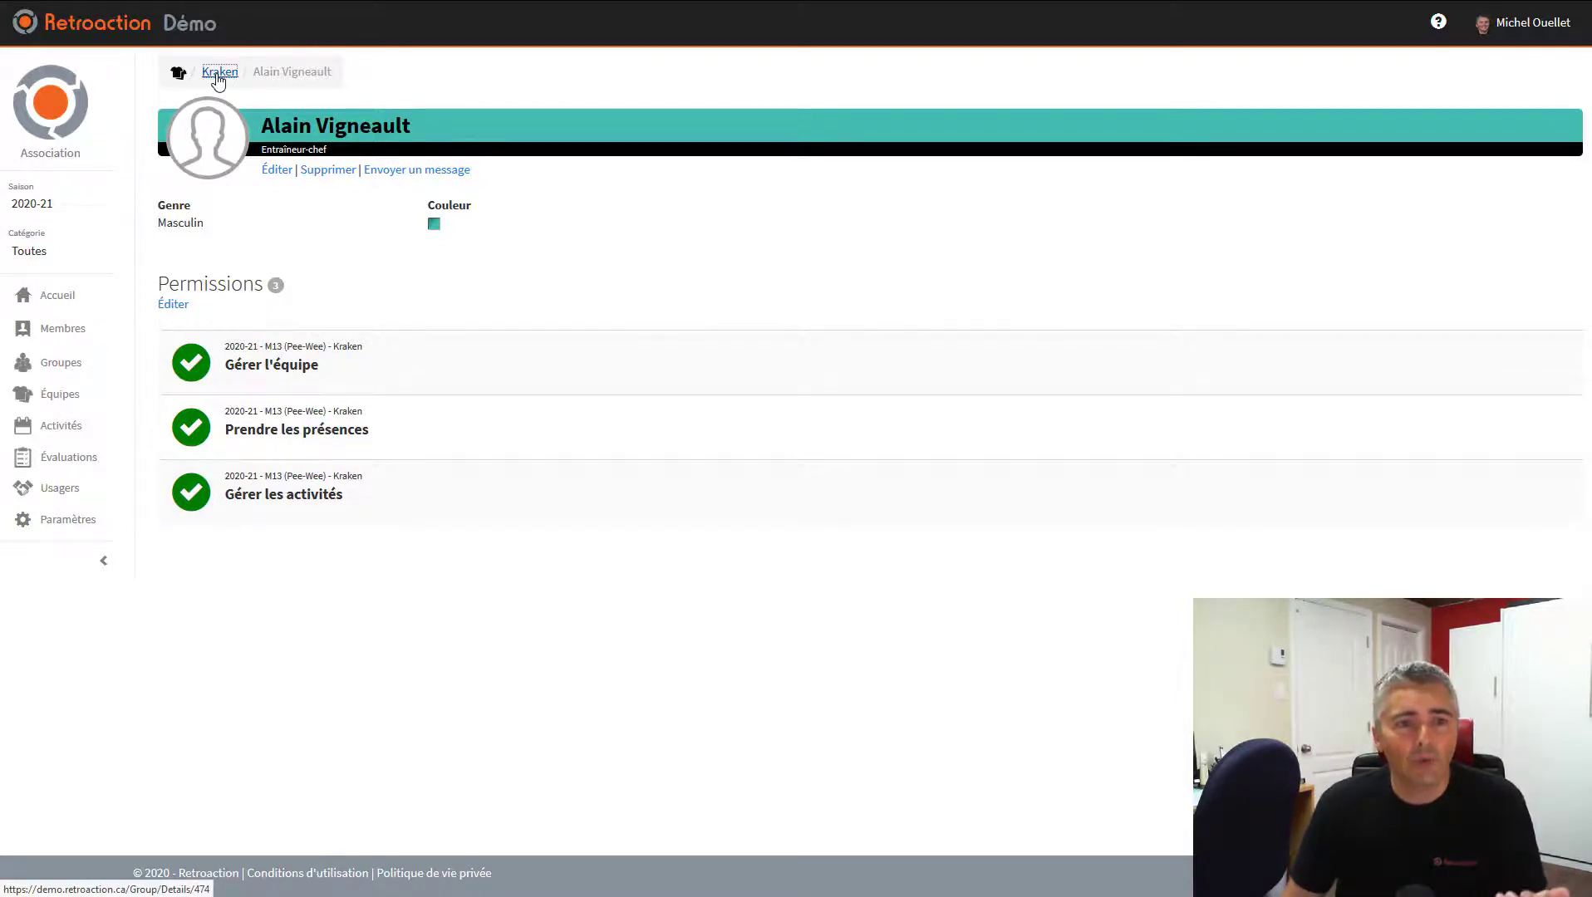
Review the Kraken page's athletes, action menus and staff, then open the full member directory
left_click(219, 72)
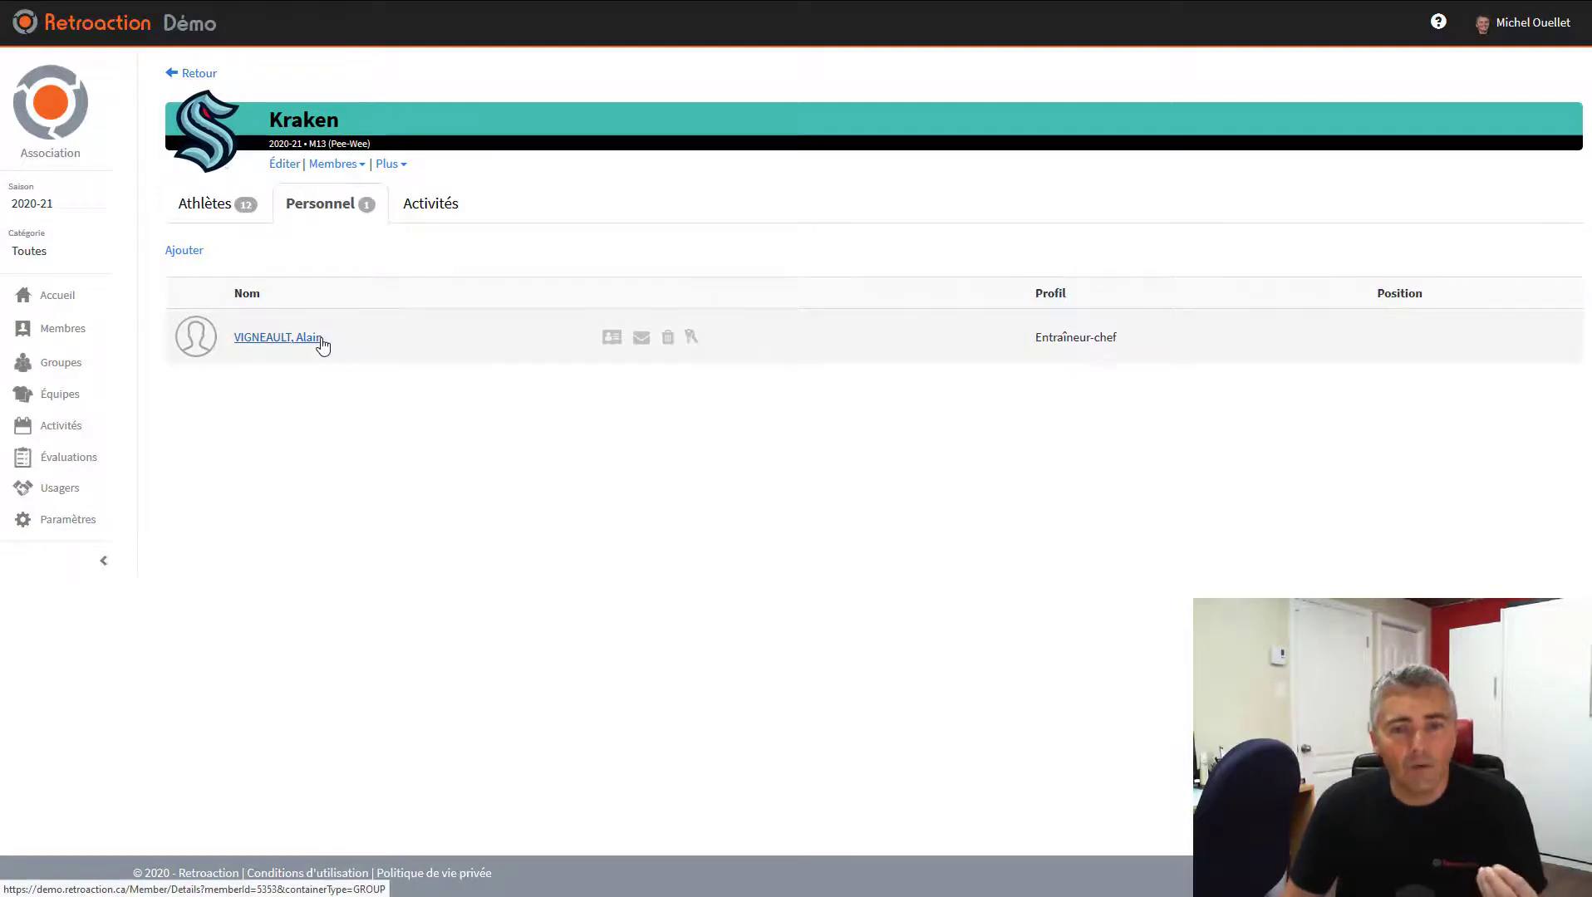
left_click(205, 204)
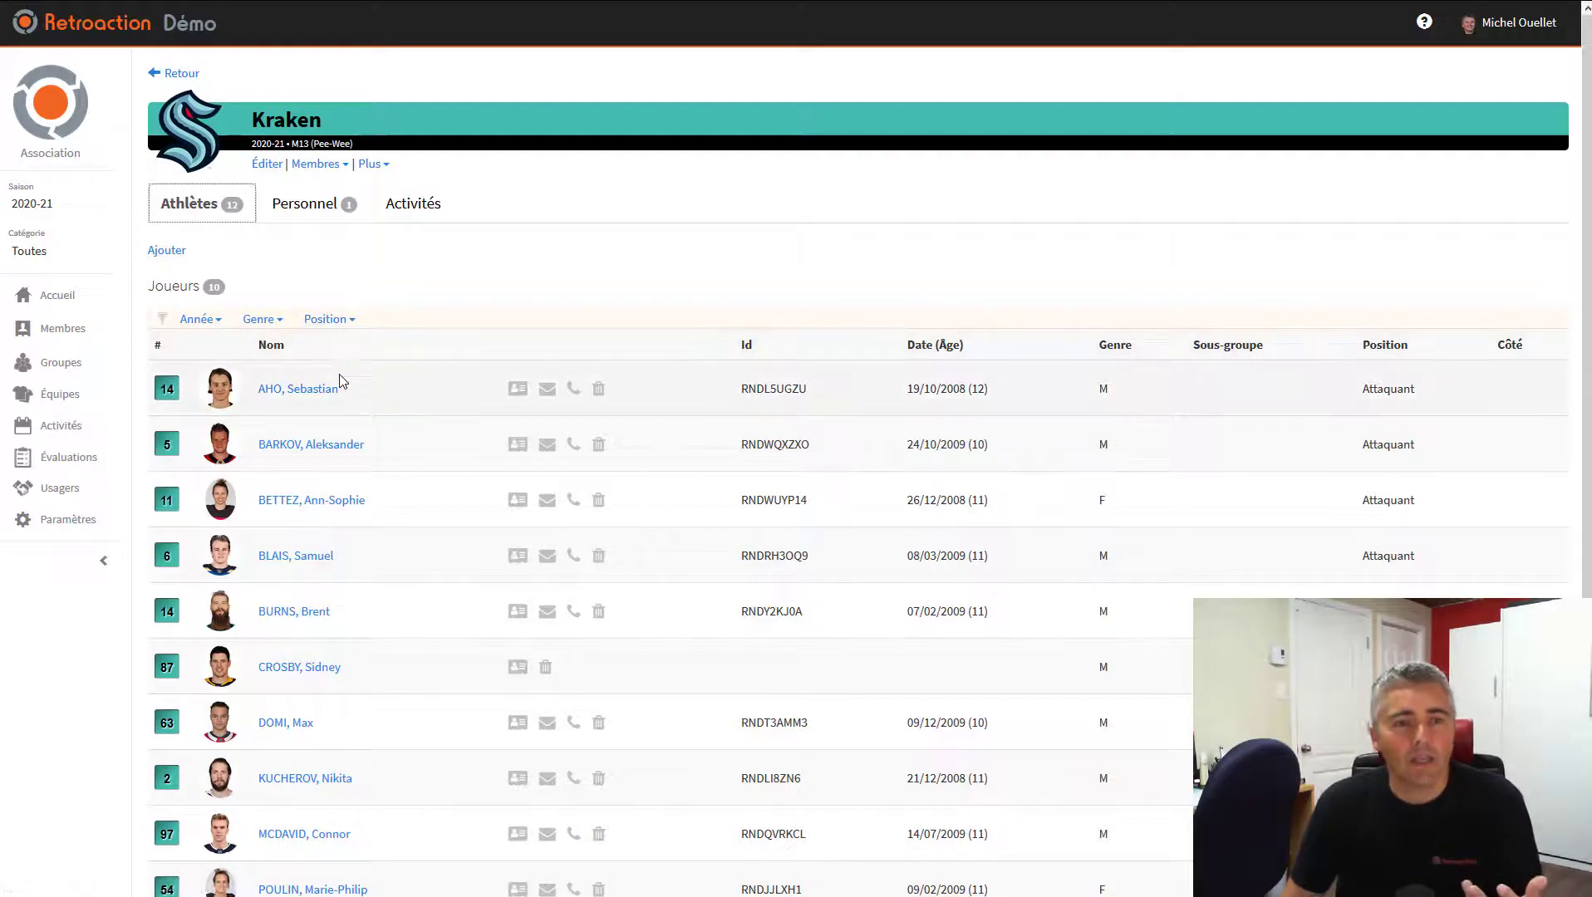
left_click(324, 170)
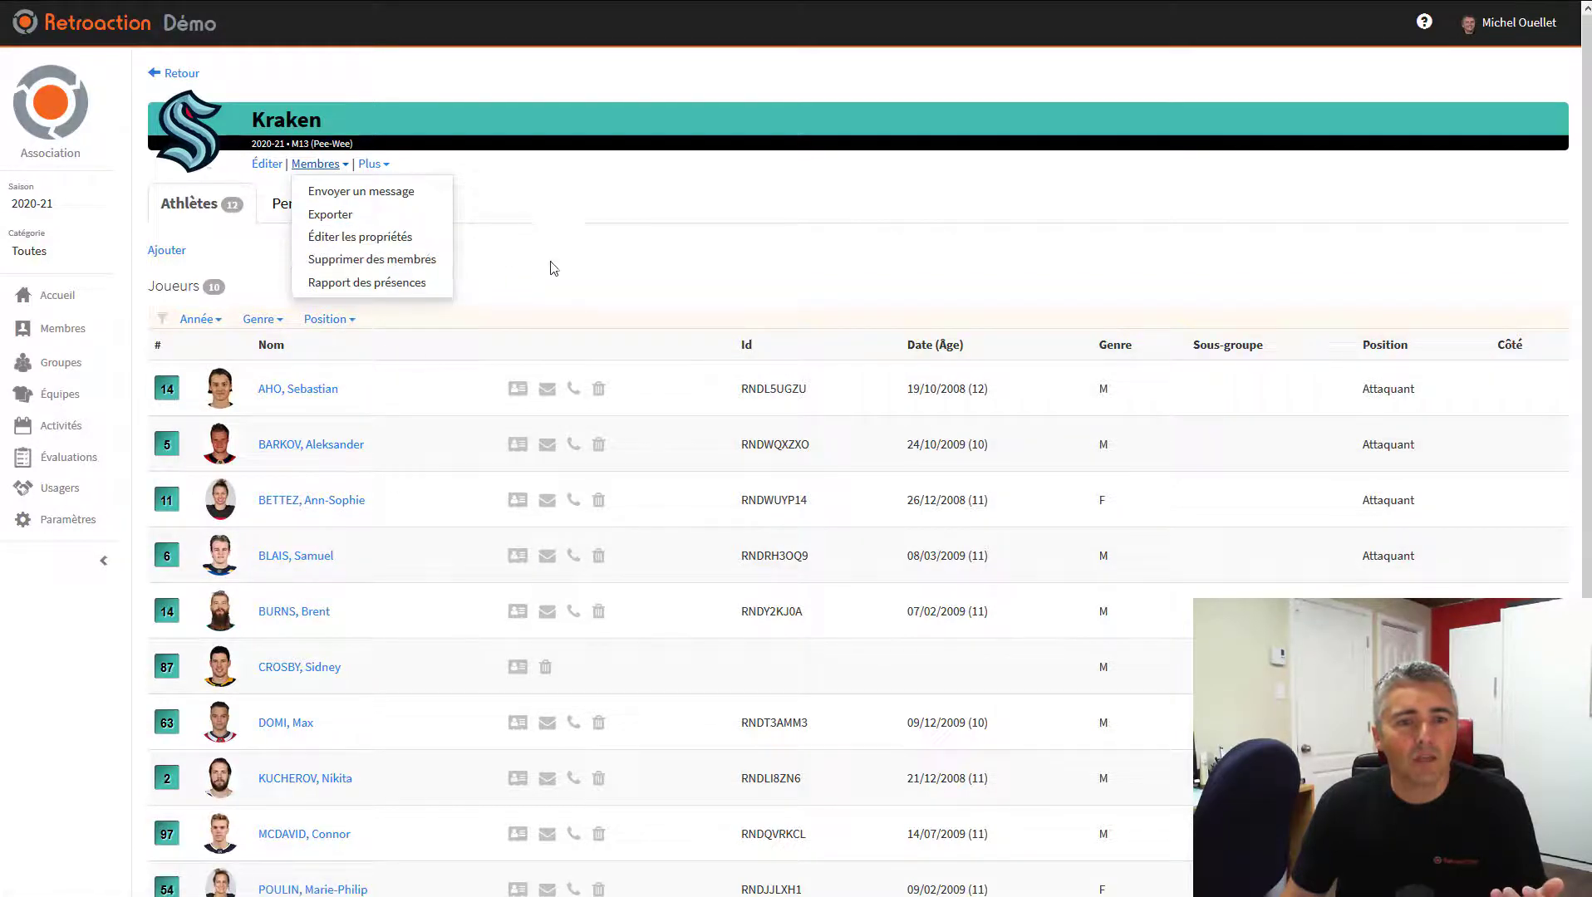
left_click(318, 170)
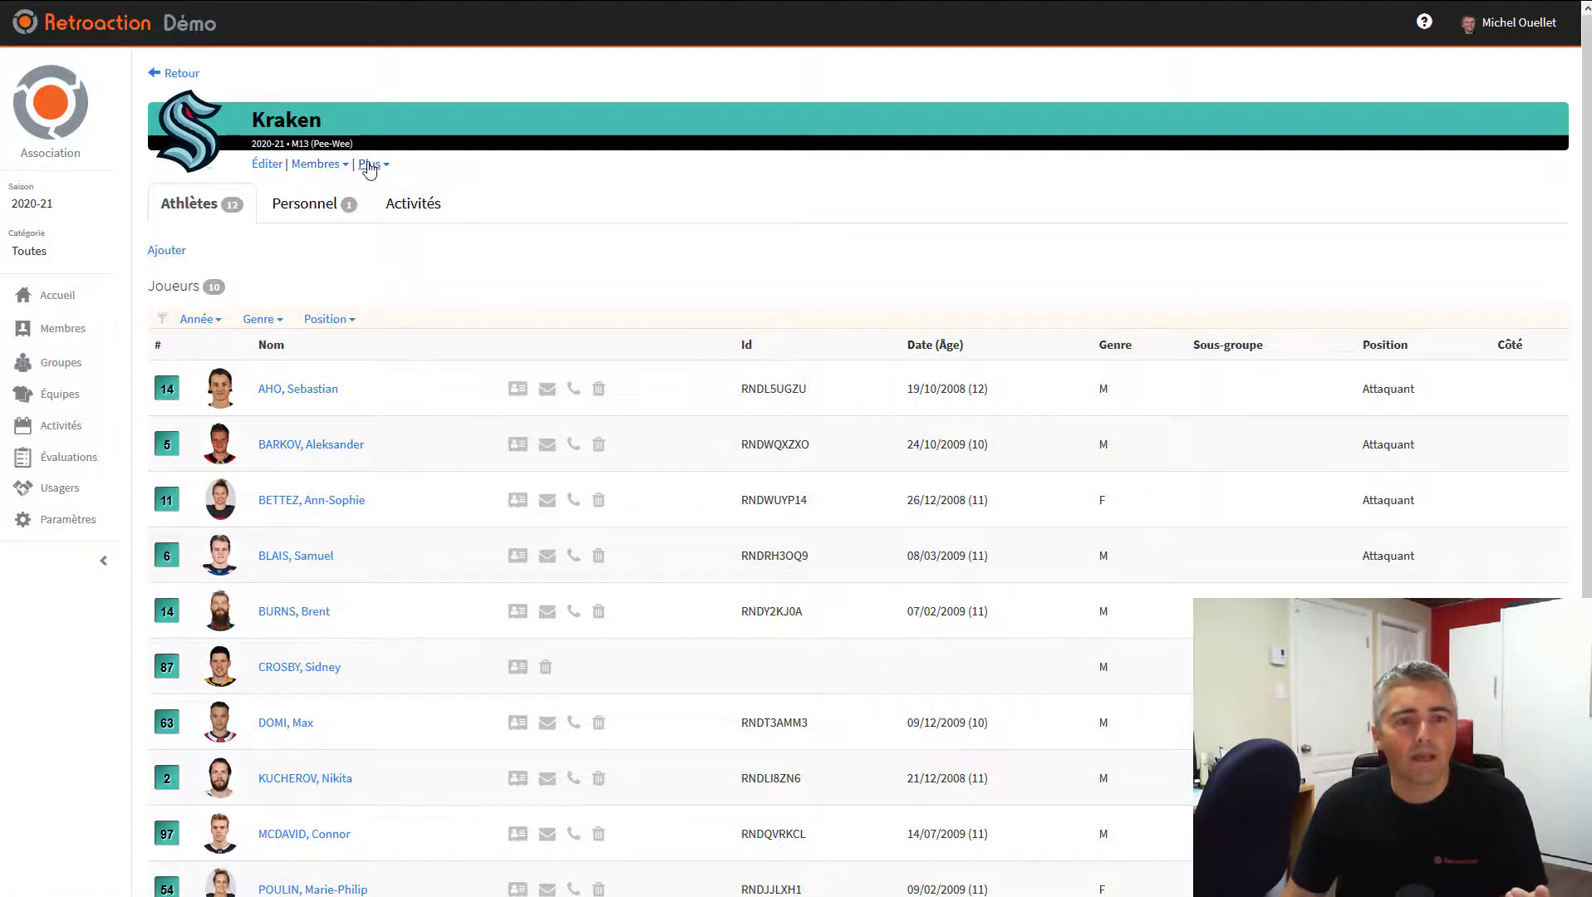
left_click(370, 169)
left_click(308, 252)
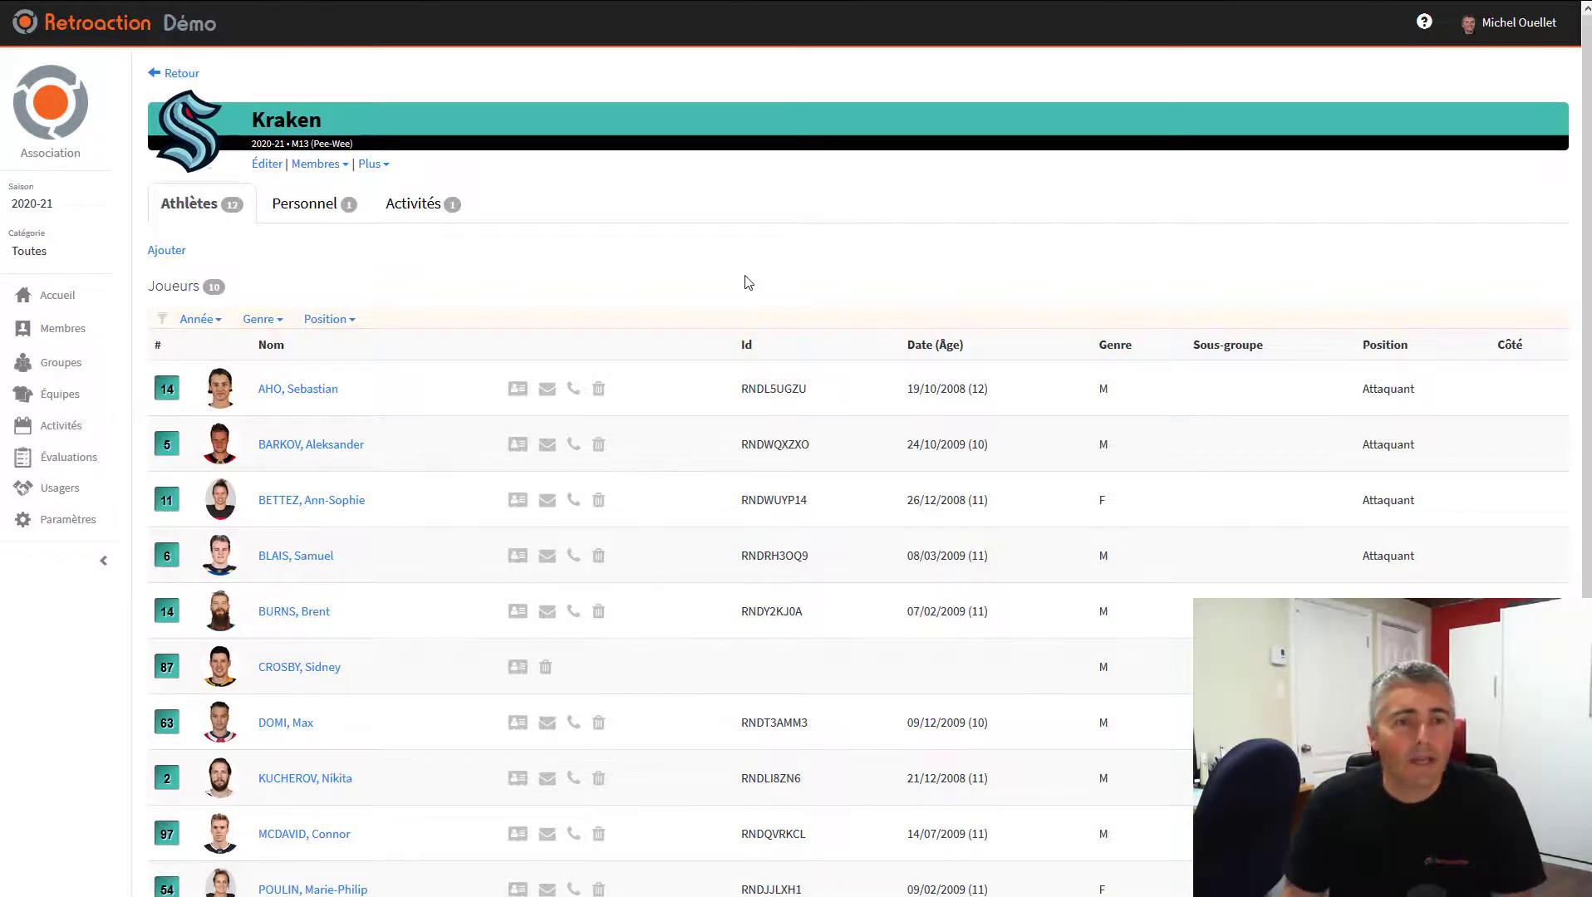
left_click(301, 214)
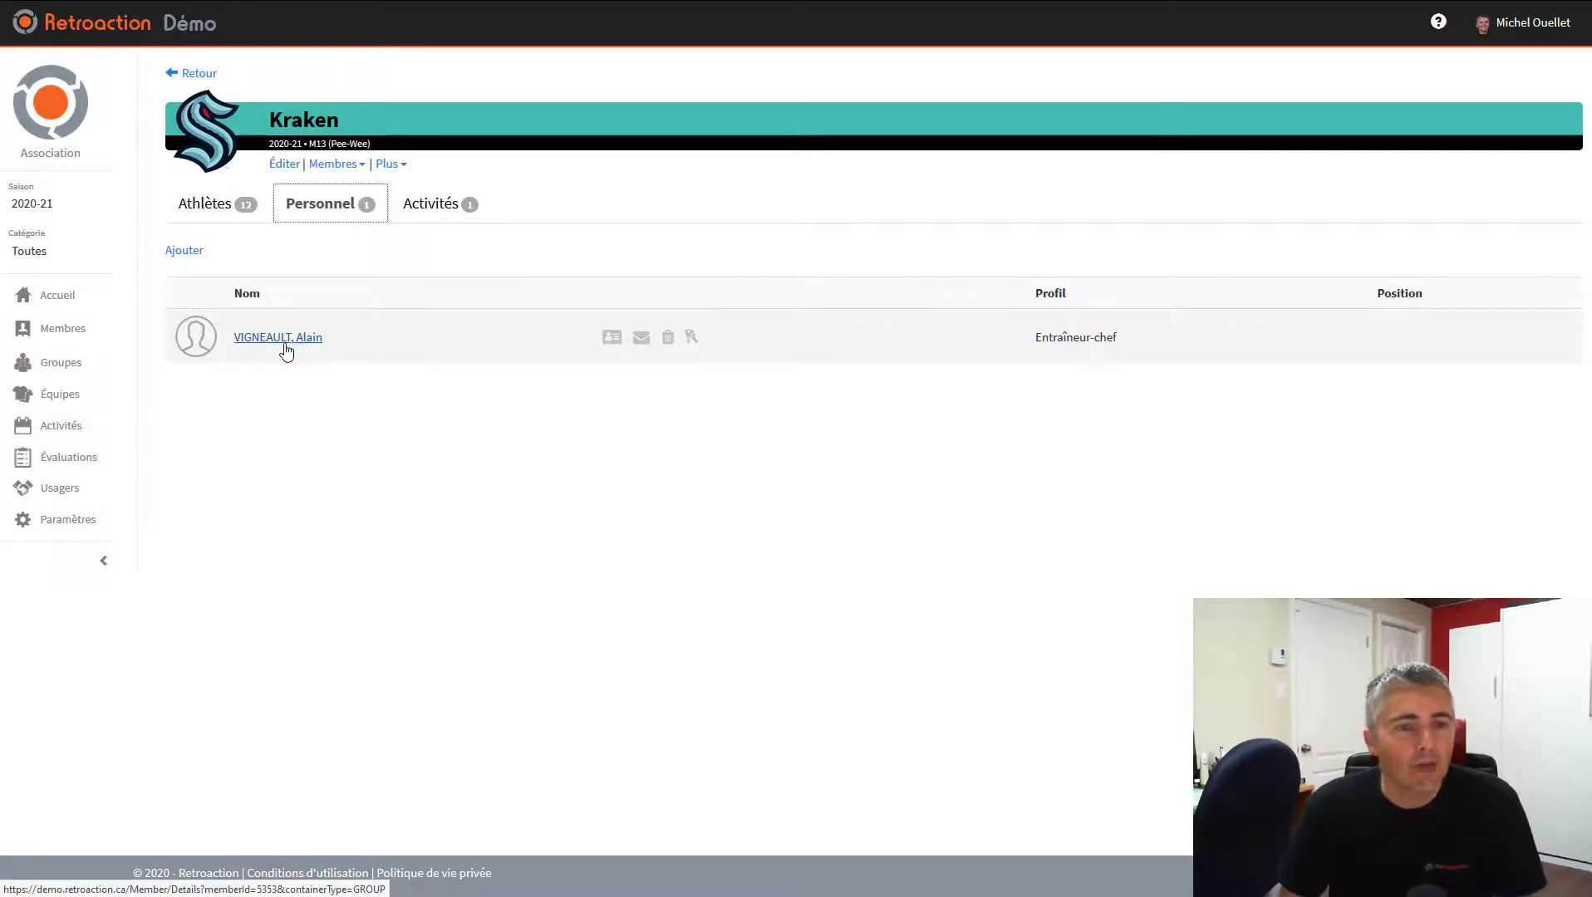
left_click(58, 339)
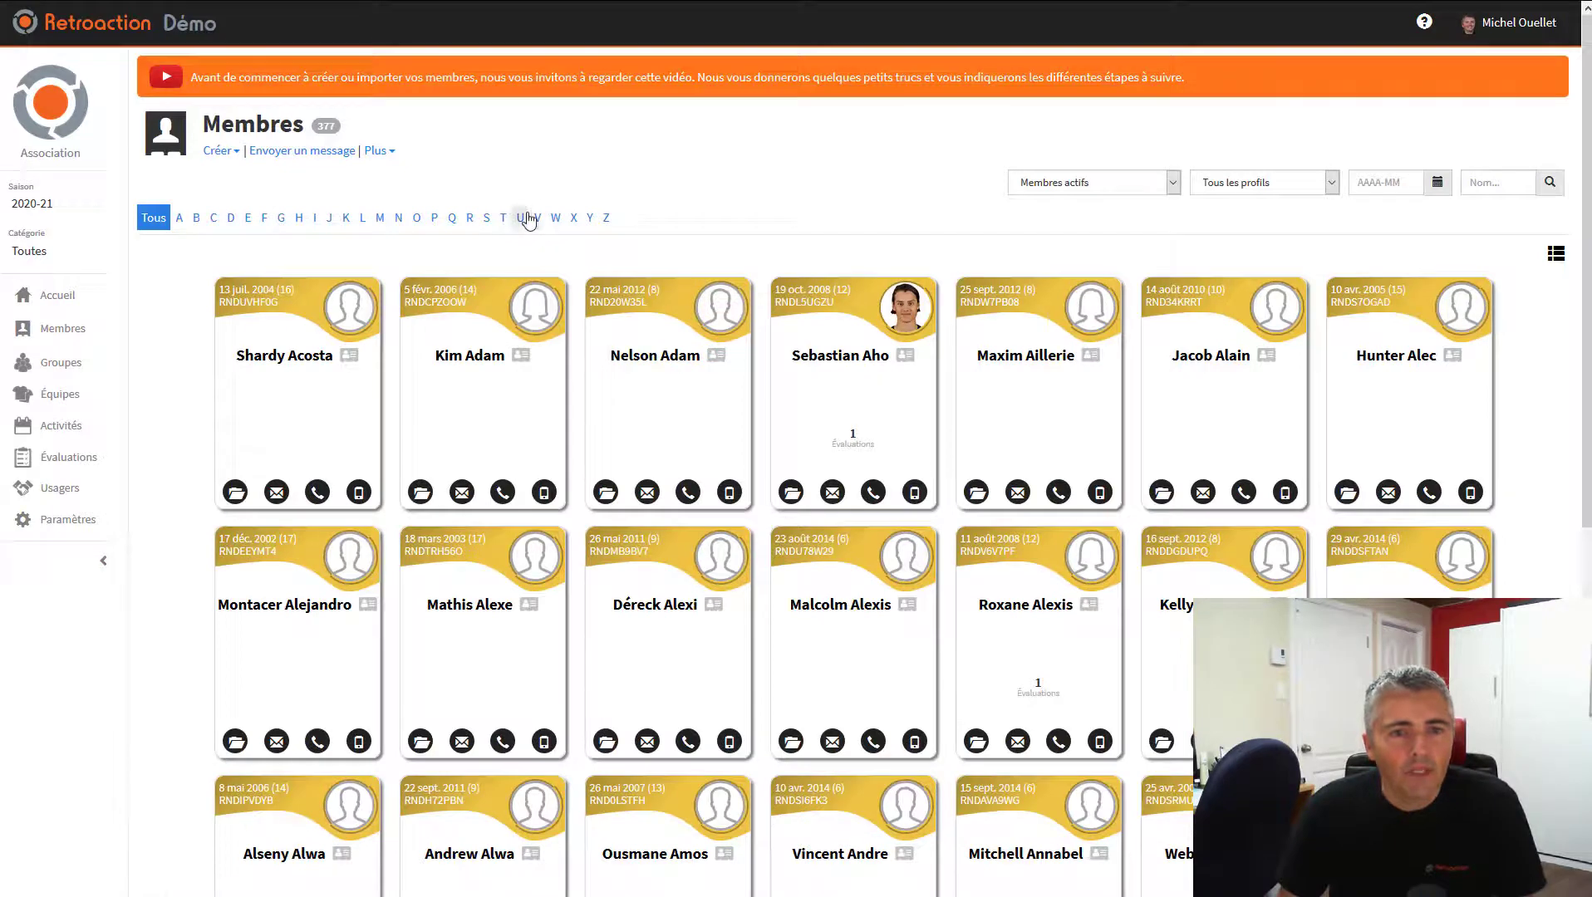
Check the new coach in the member and user lists and his permissions, then return to Équipes
left_click(540, 220)
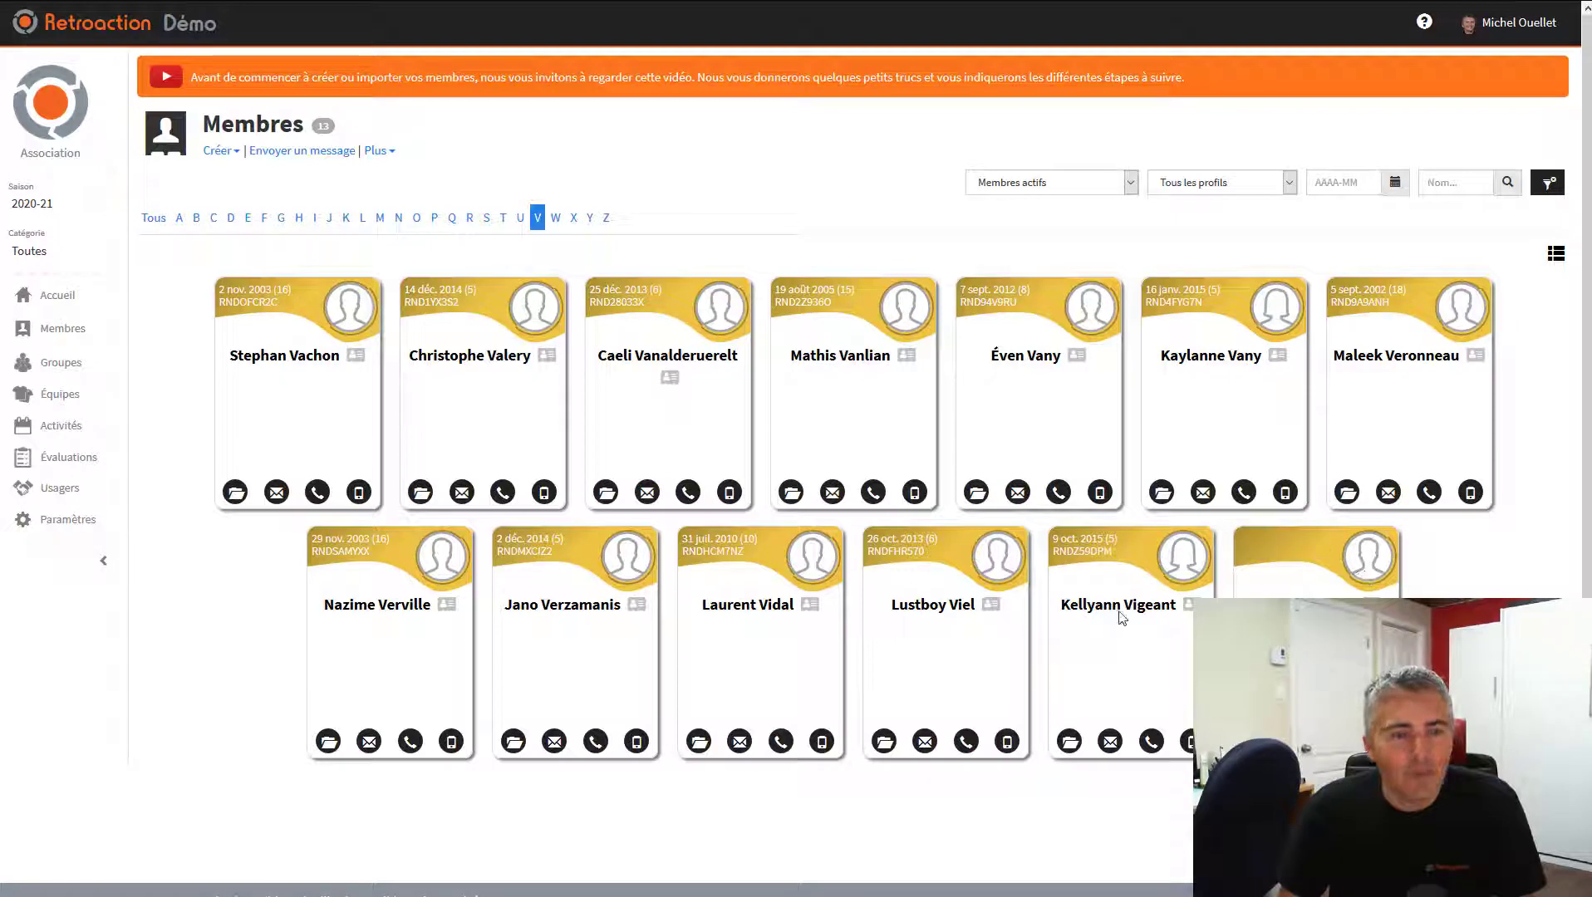
left_click(59, 490)
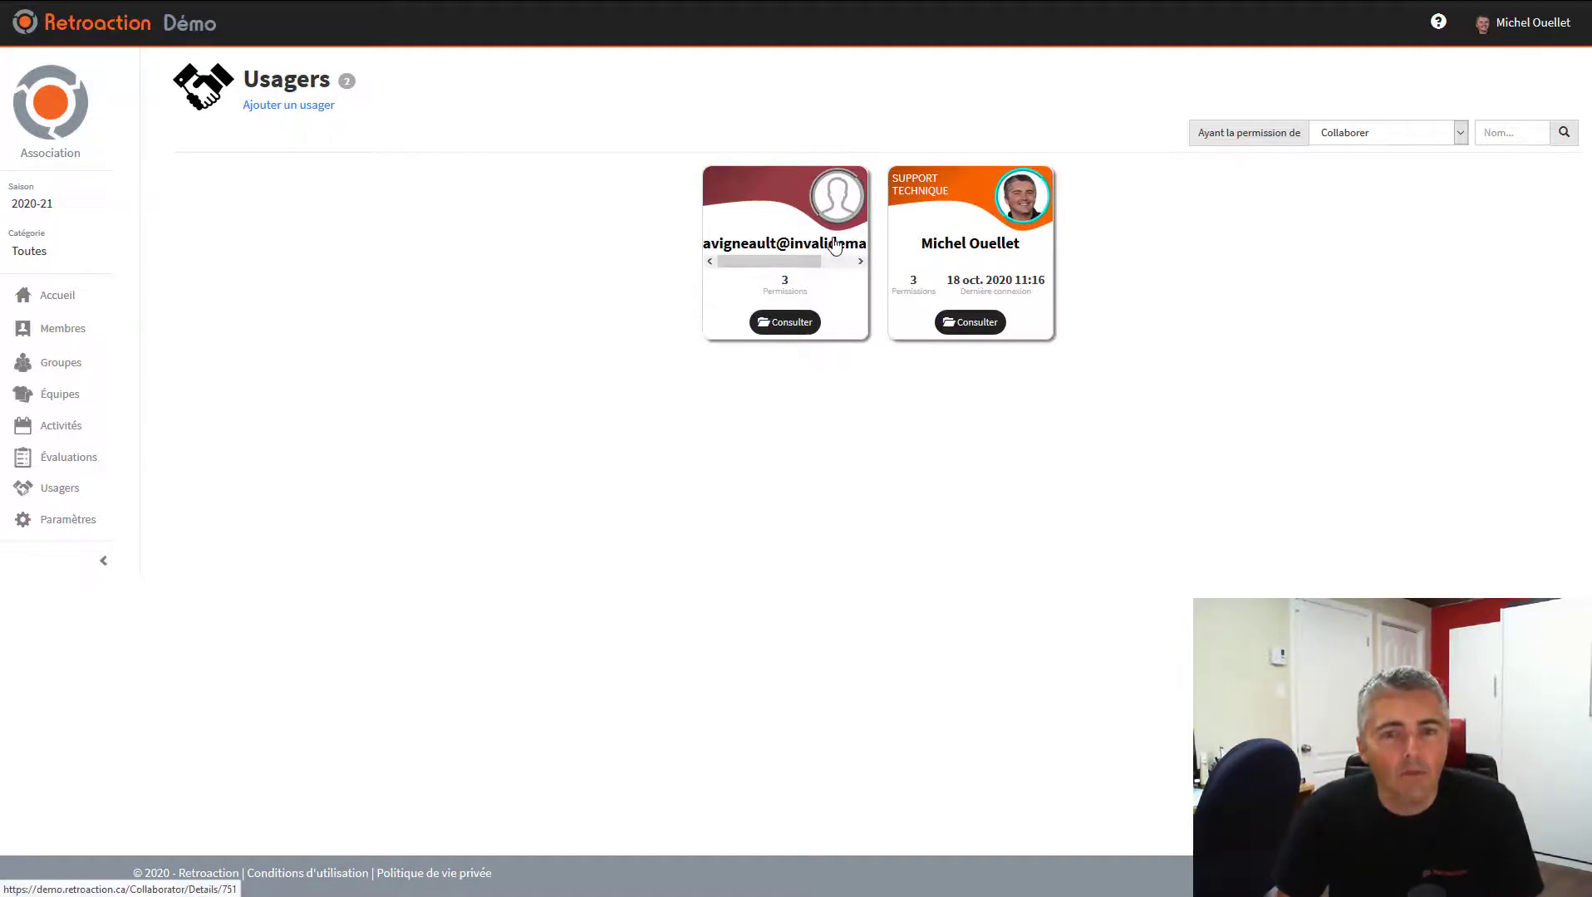
mouse_move(818, 247)
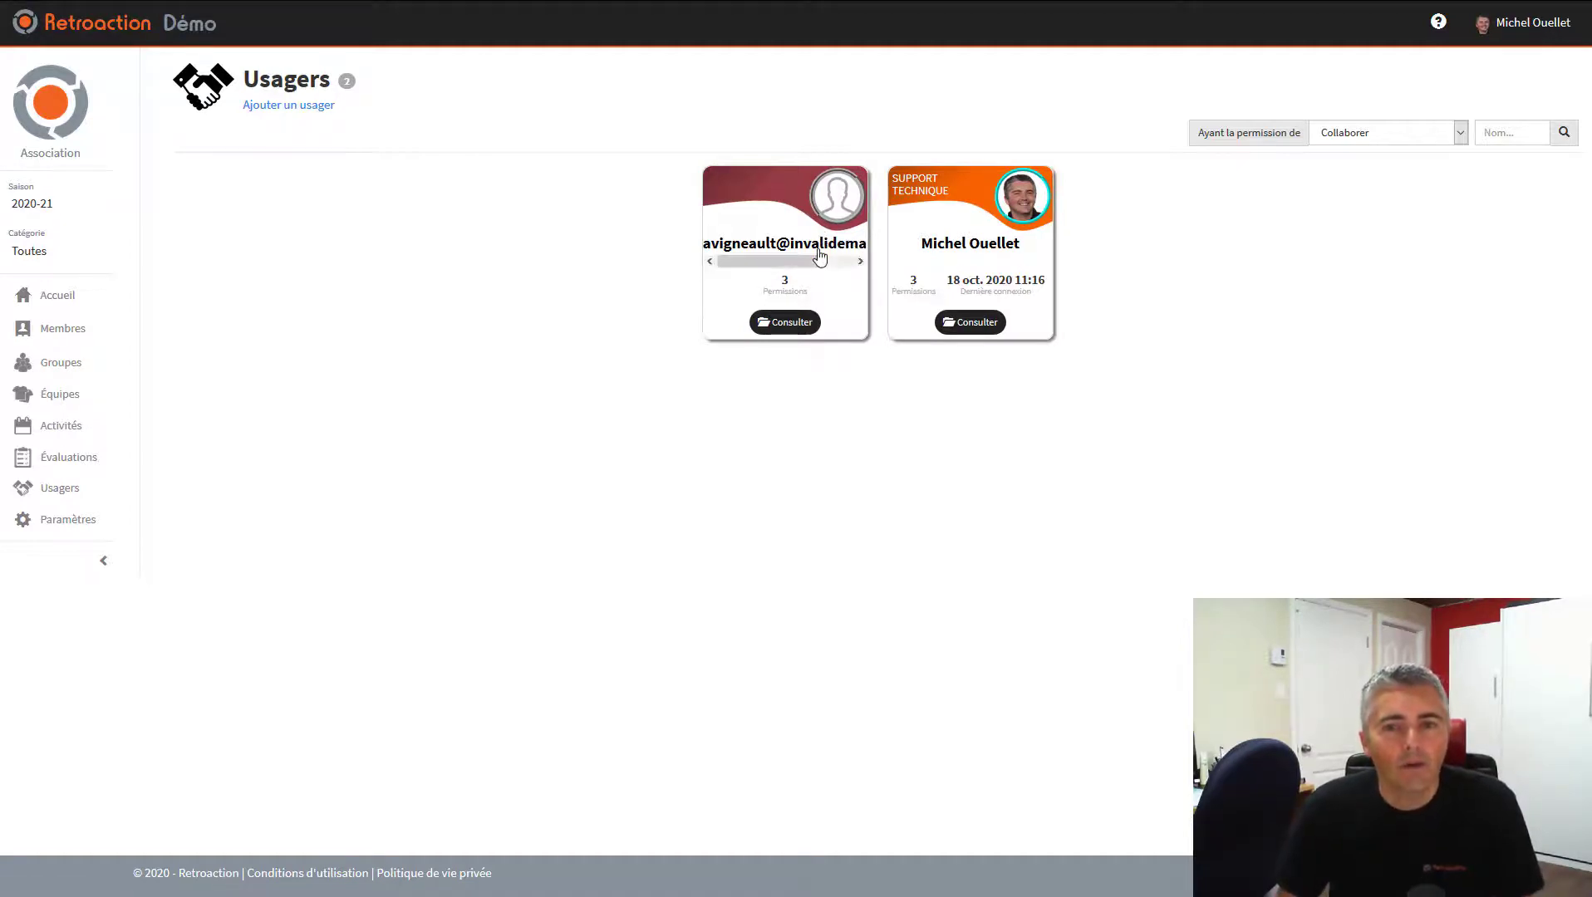
mouse_move(802, 261)
left_mouse_down()
mouse_move(837, 261)
mouse_move(802, 261)
left_mouse_up()
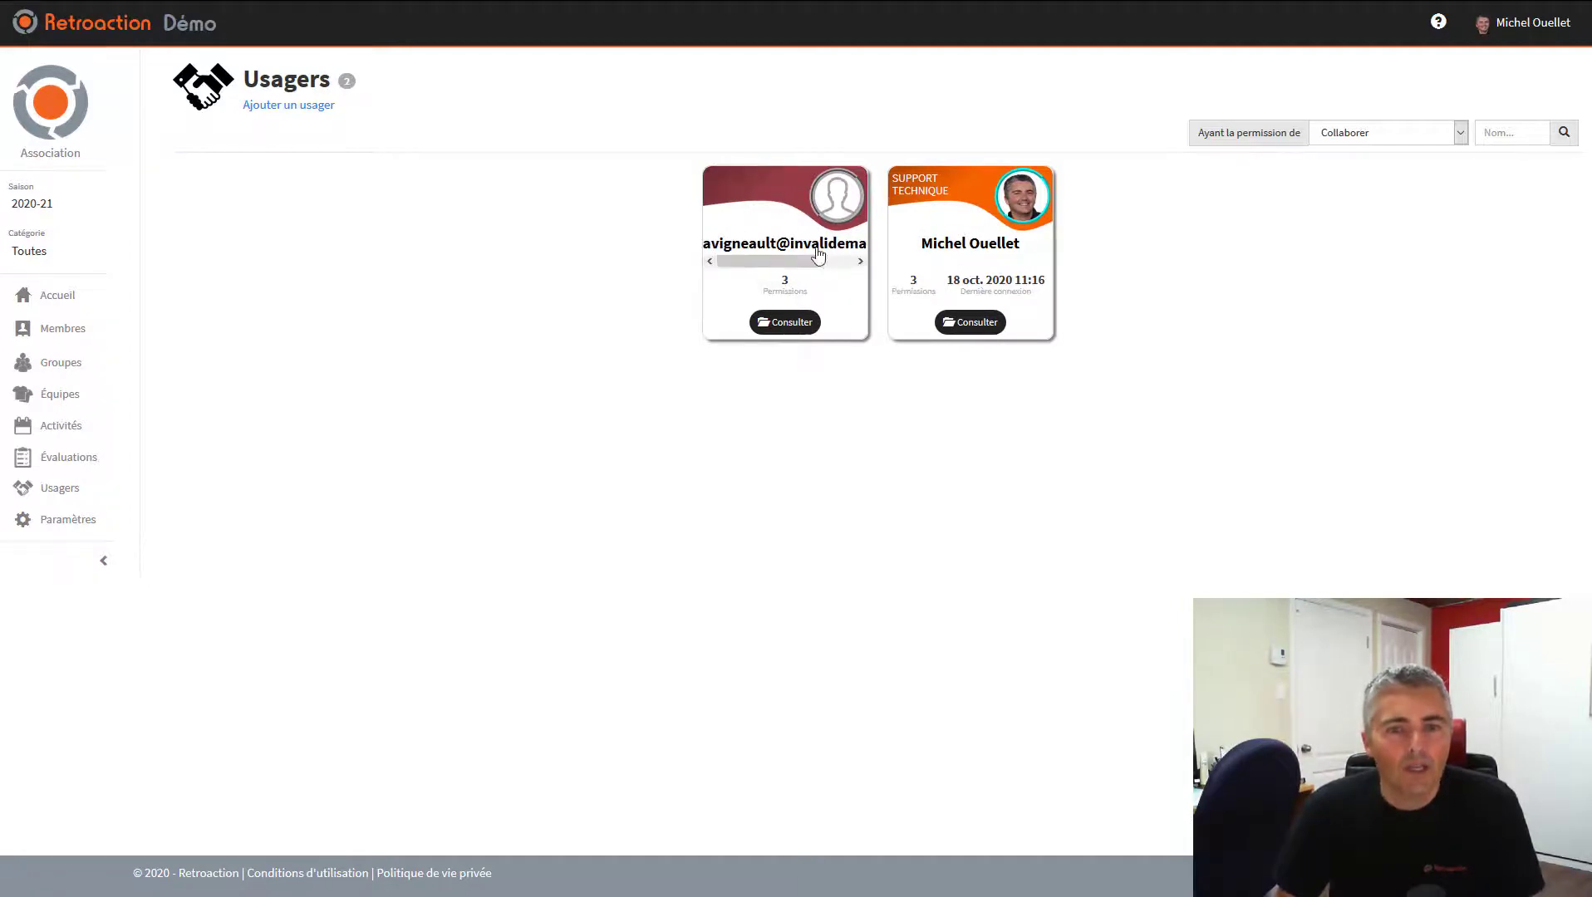
left_click(793, 323)
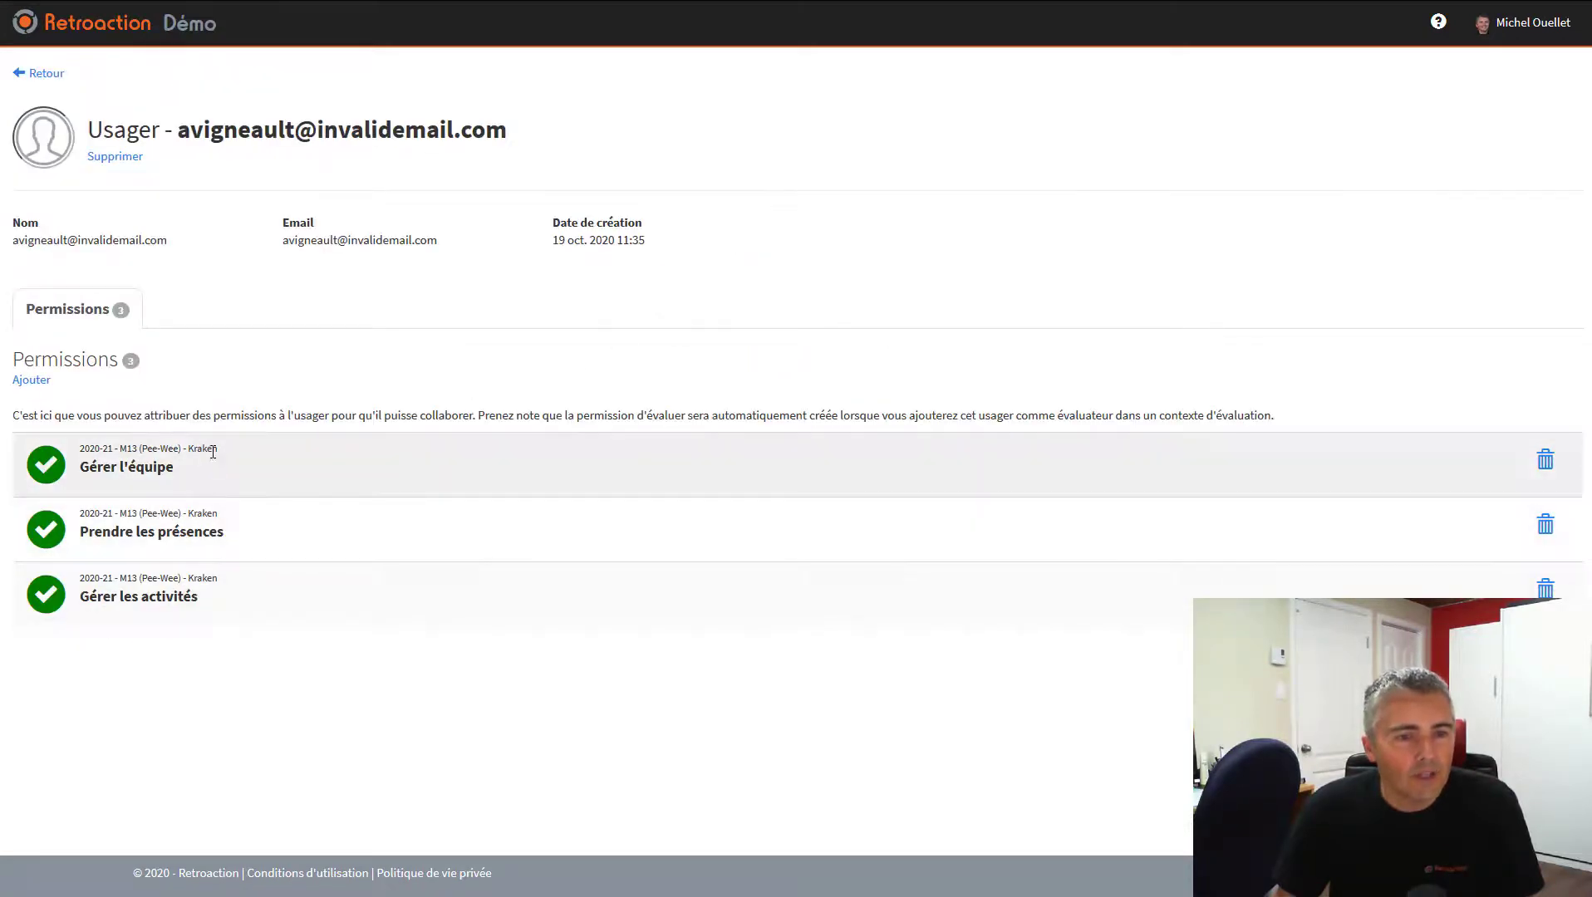
left_click(48, 73)
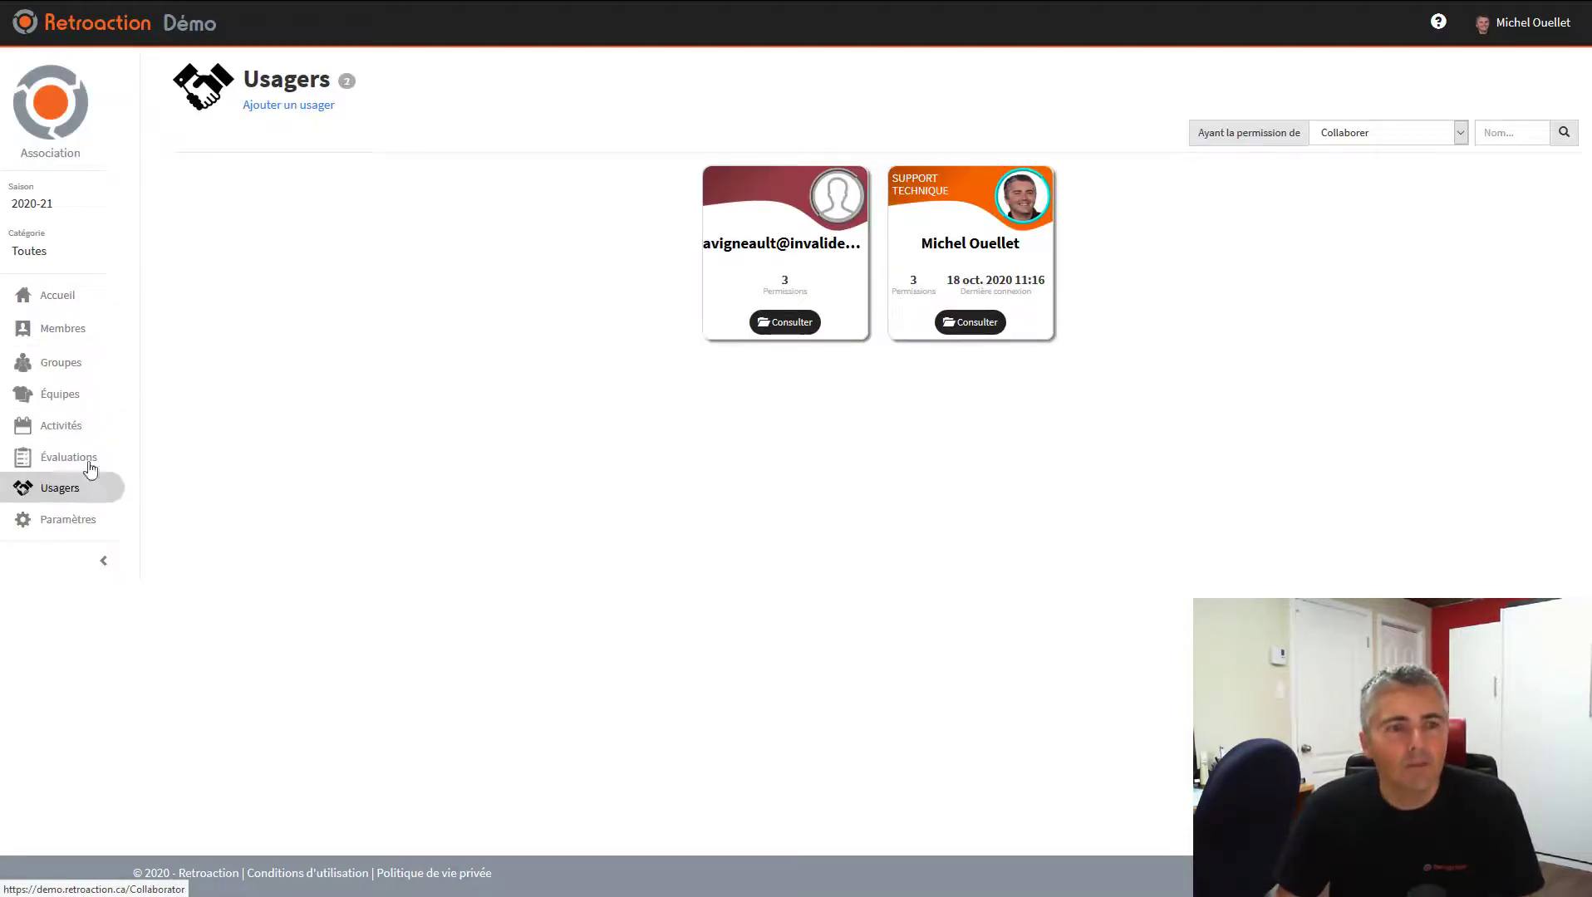
left_click(58, 395)
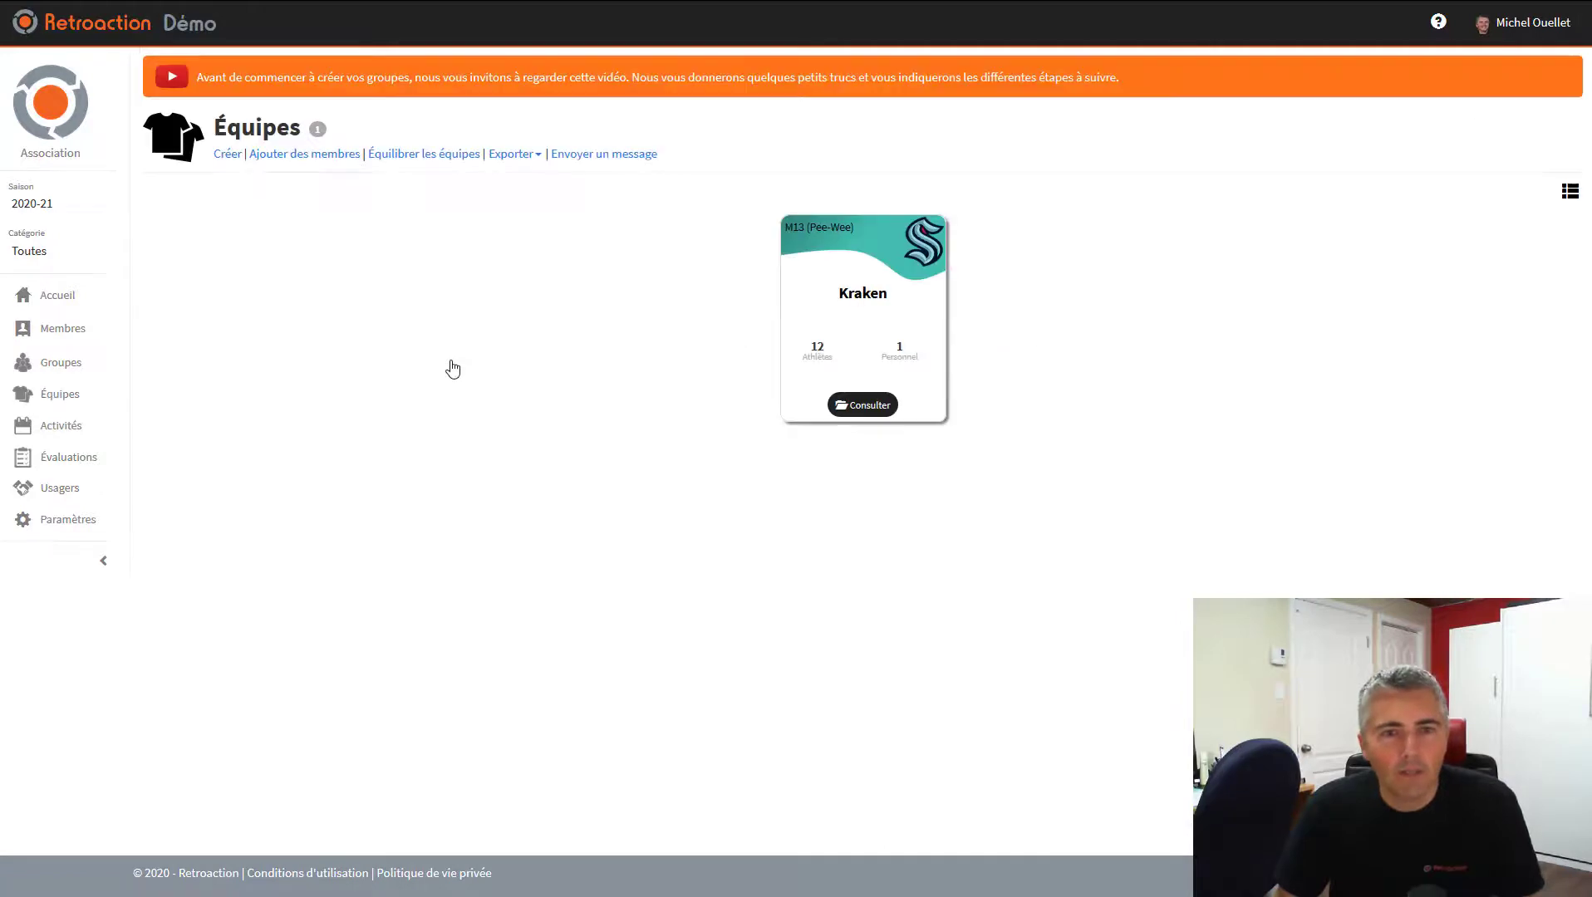
Check Kraken's empty activities tab, then bring up the Activités page's Créer options
left_click(862, 404)
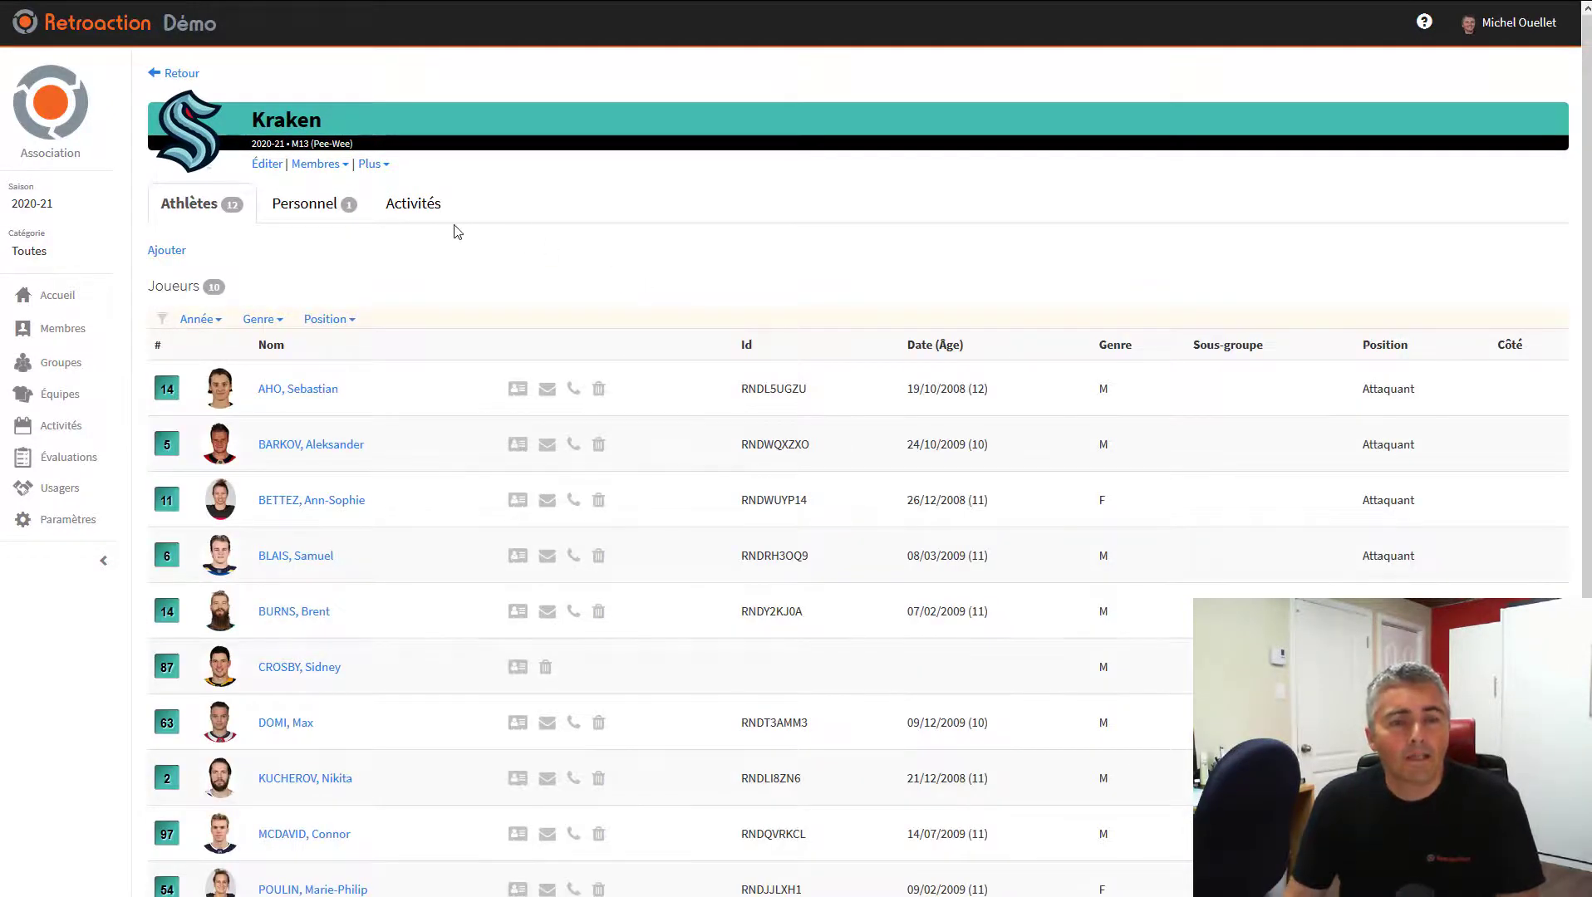
left_click(409, 216)
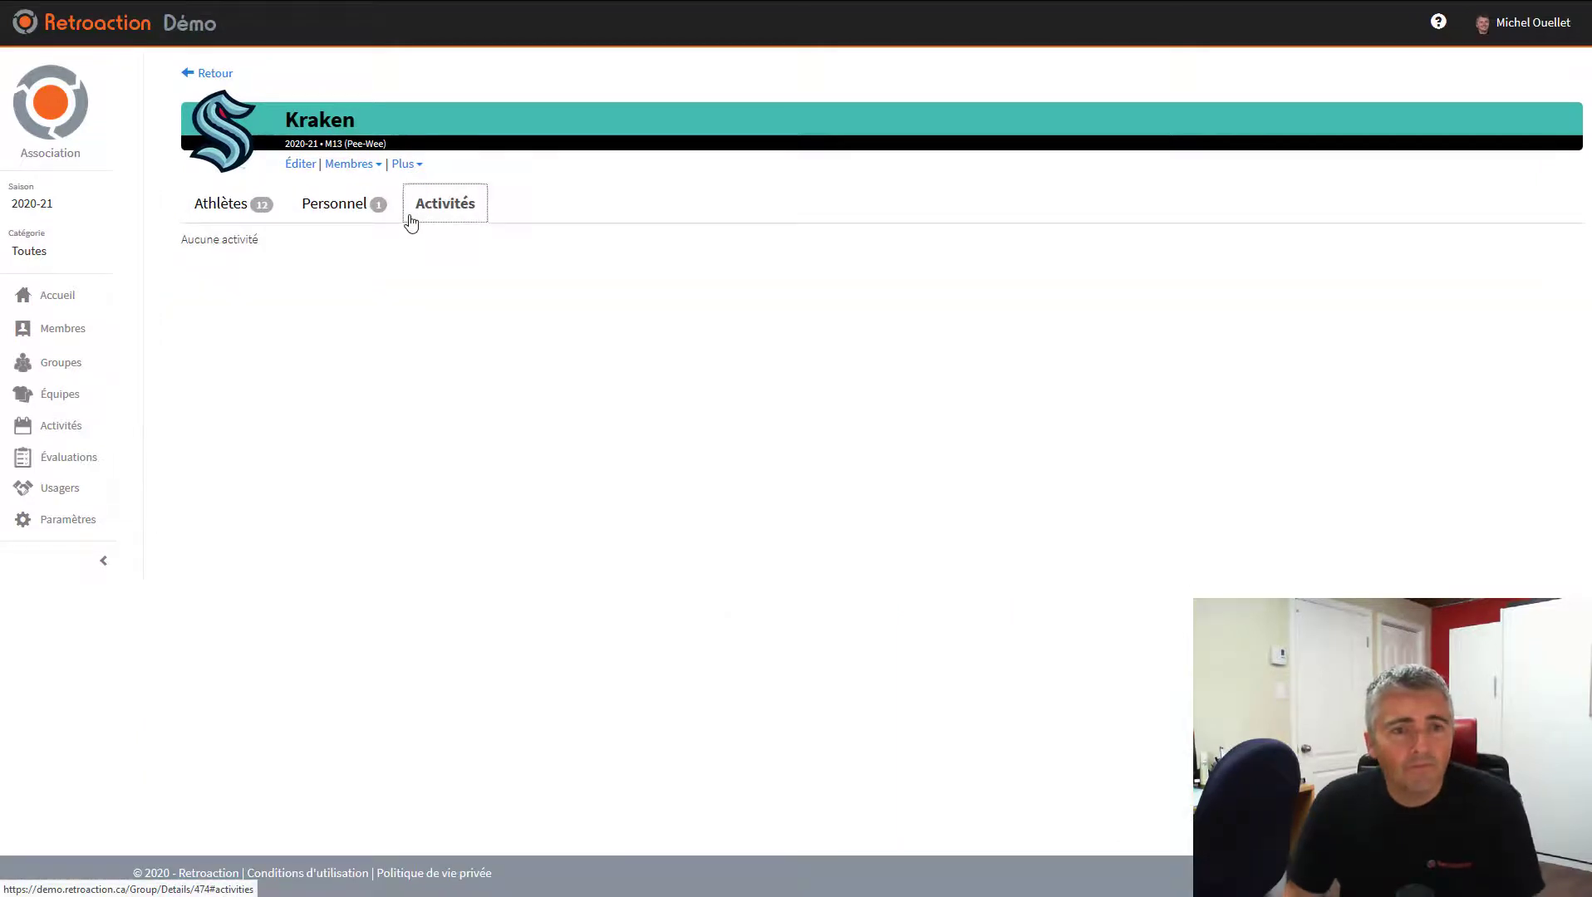
left_click(82, 426)
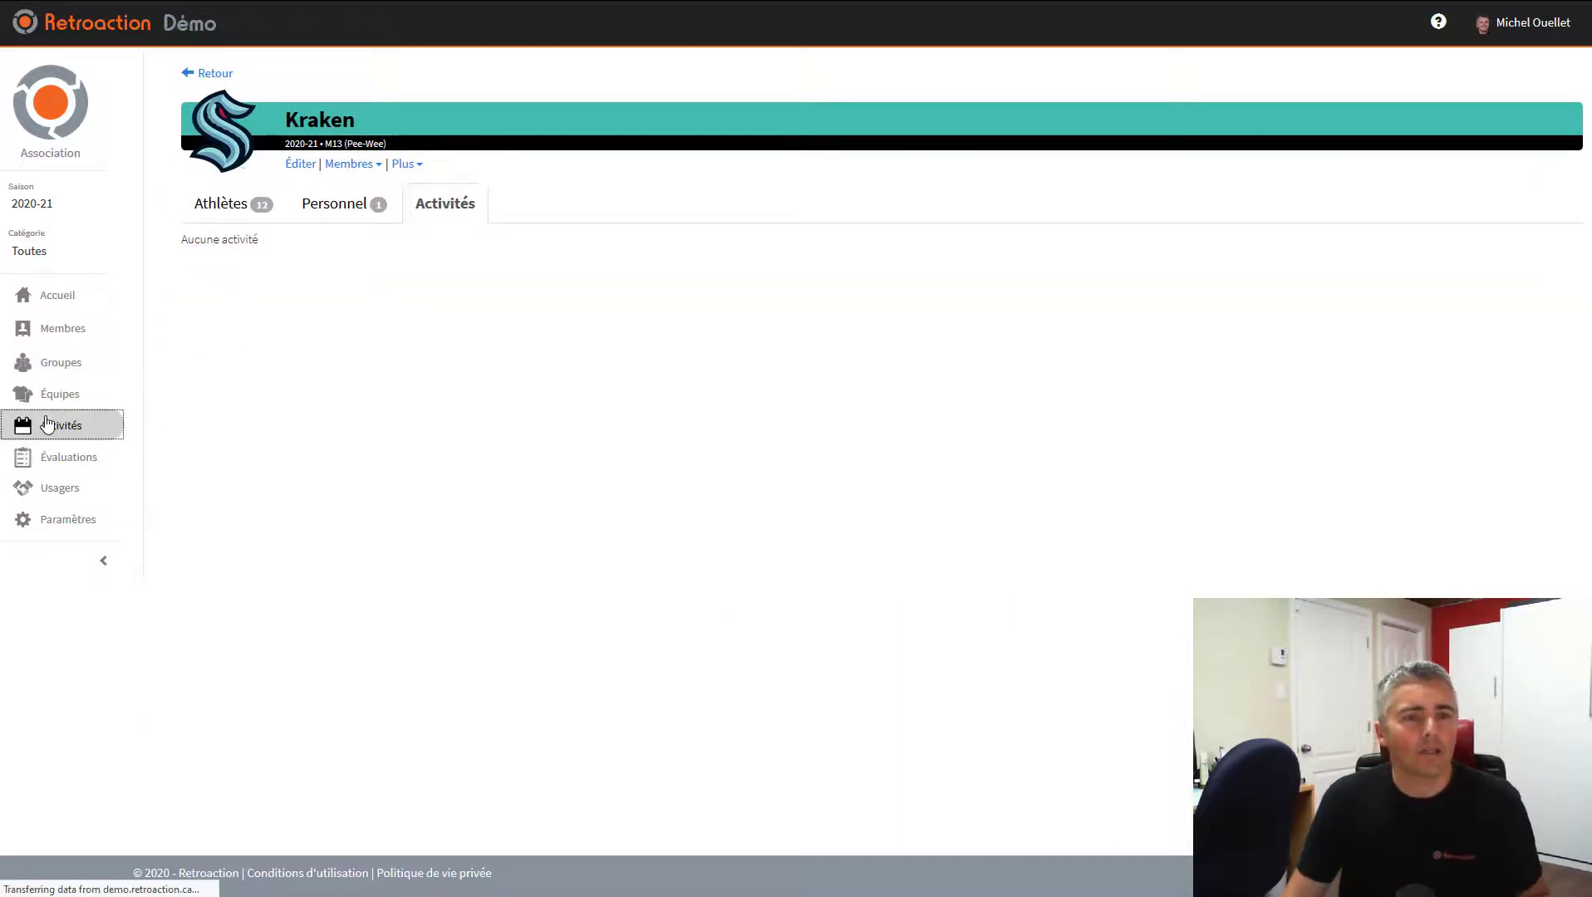
left_click(279, 104)
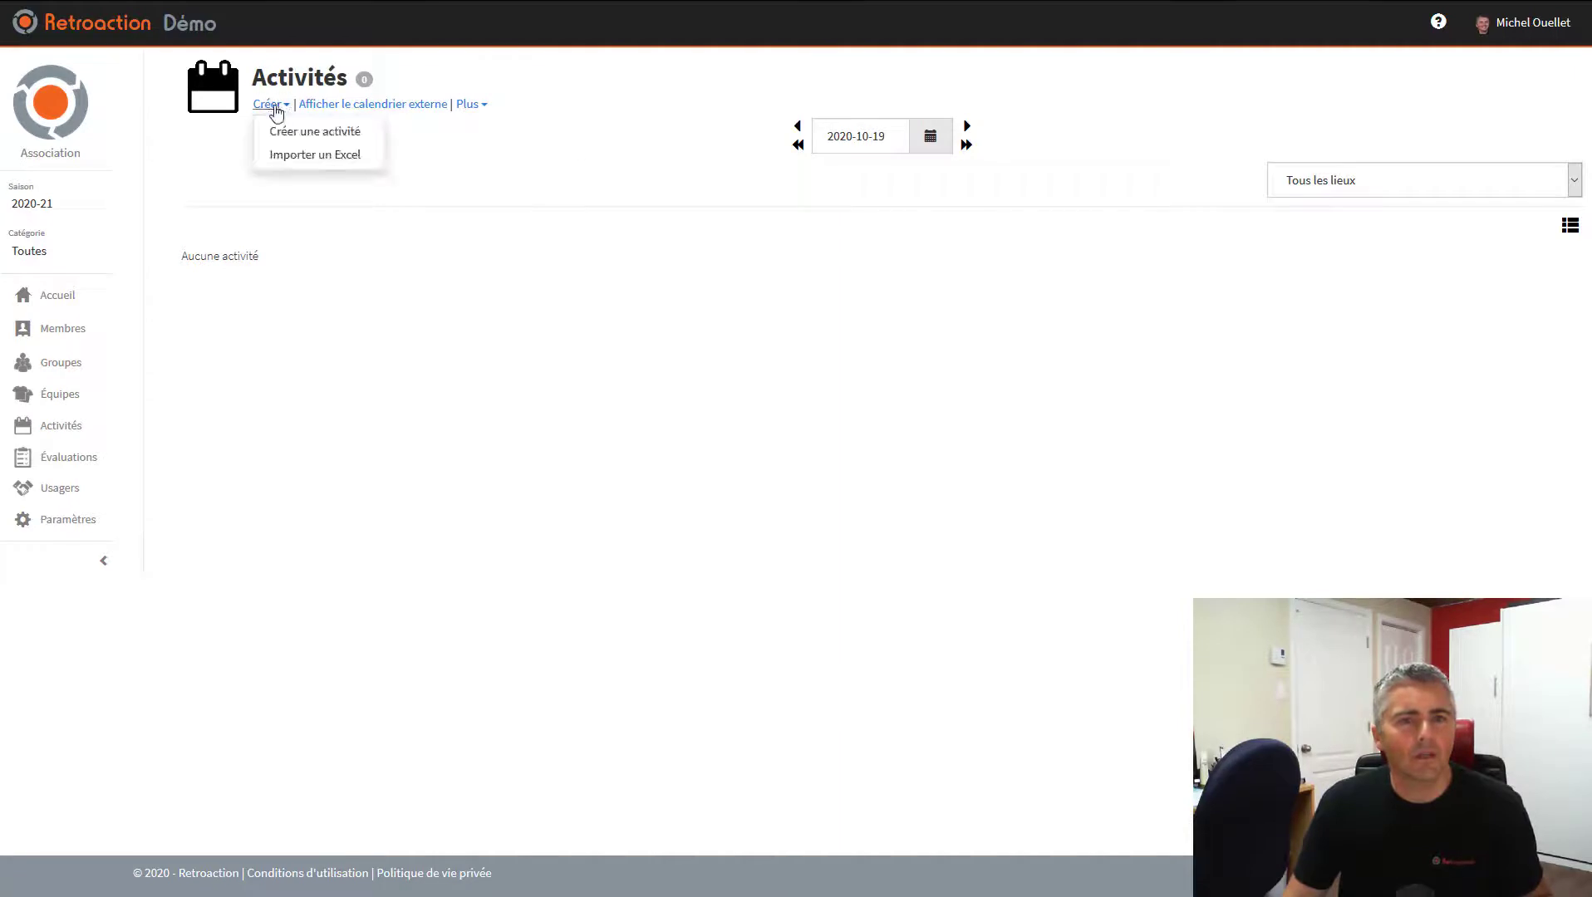
Start a new Pratique activity beginning 20 October 2020 at 18:30
left_click(314, 130)
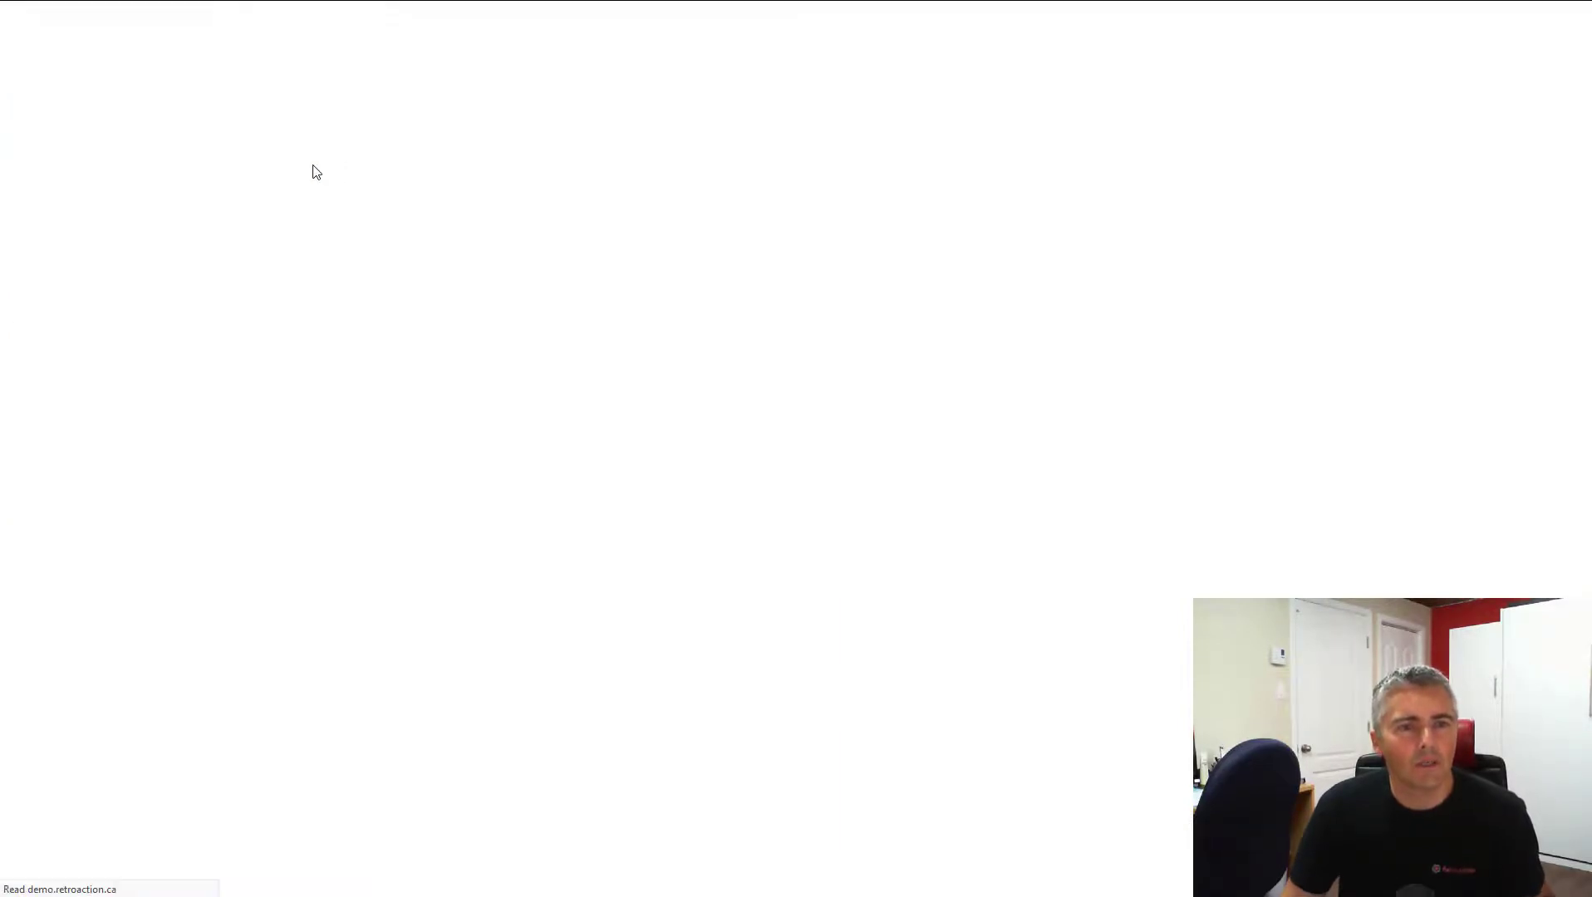
left_click(309, 221)
left_click(326, 297)
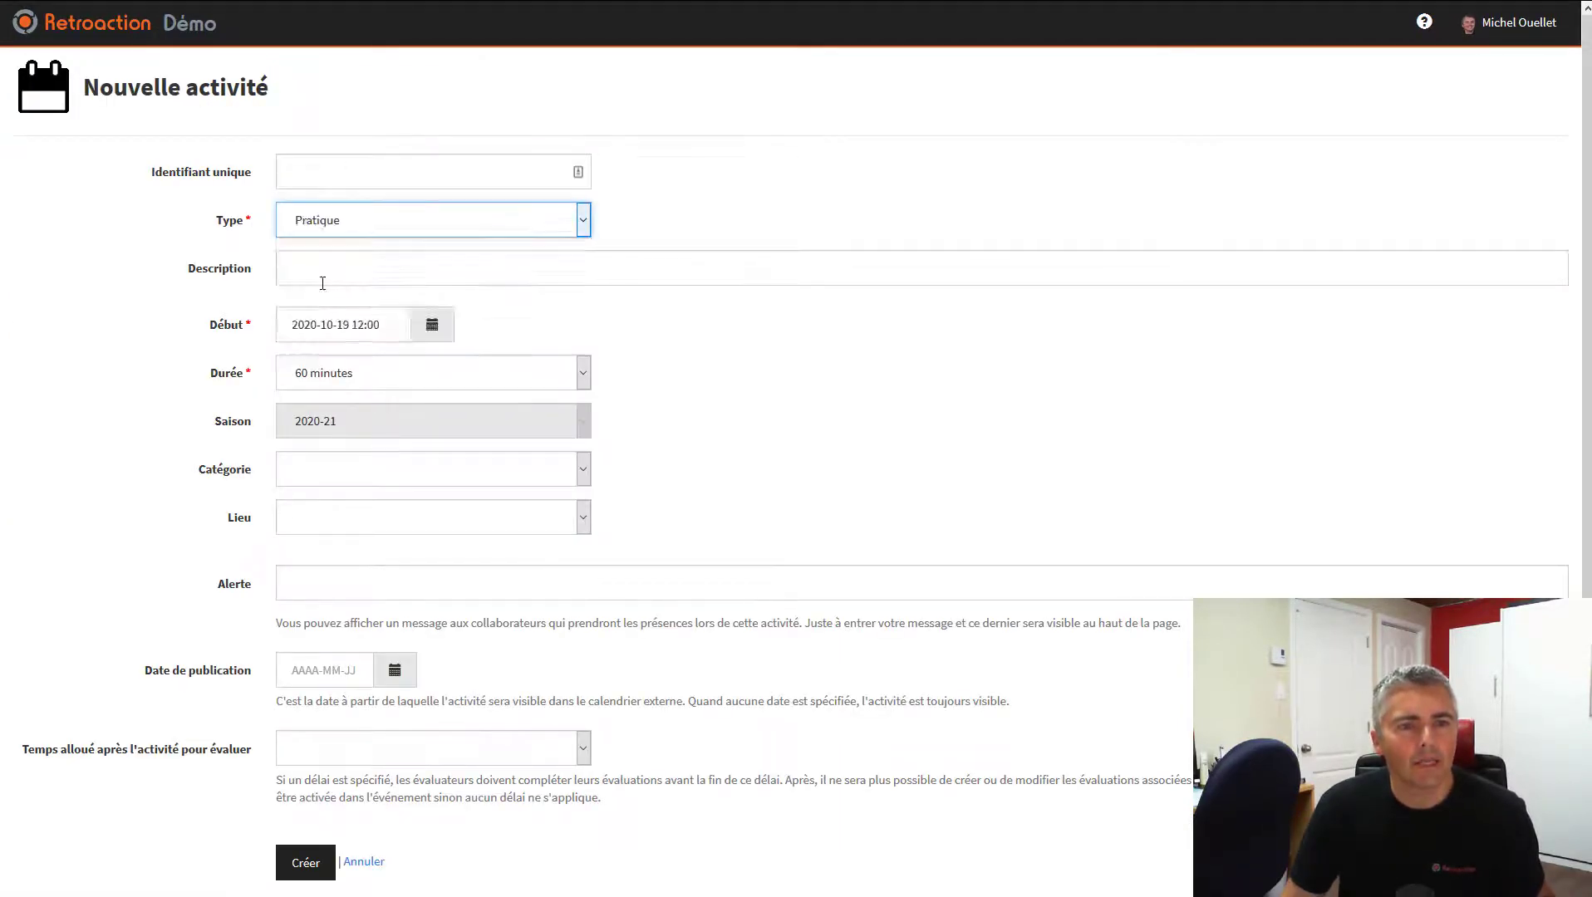
left_click(433, 325)
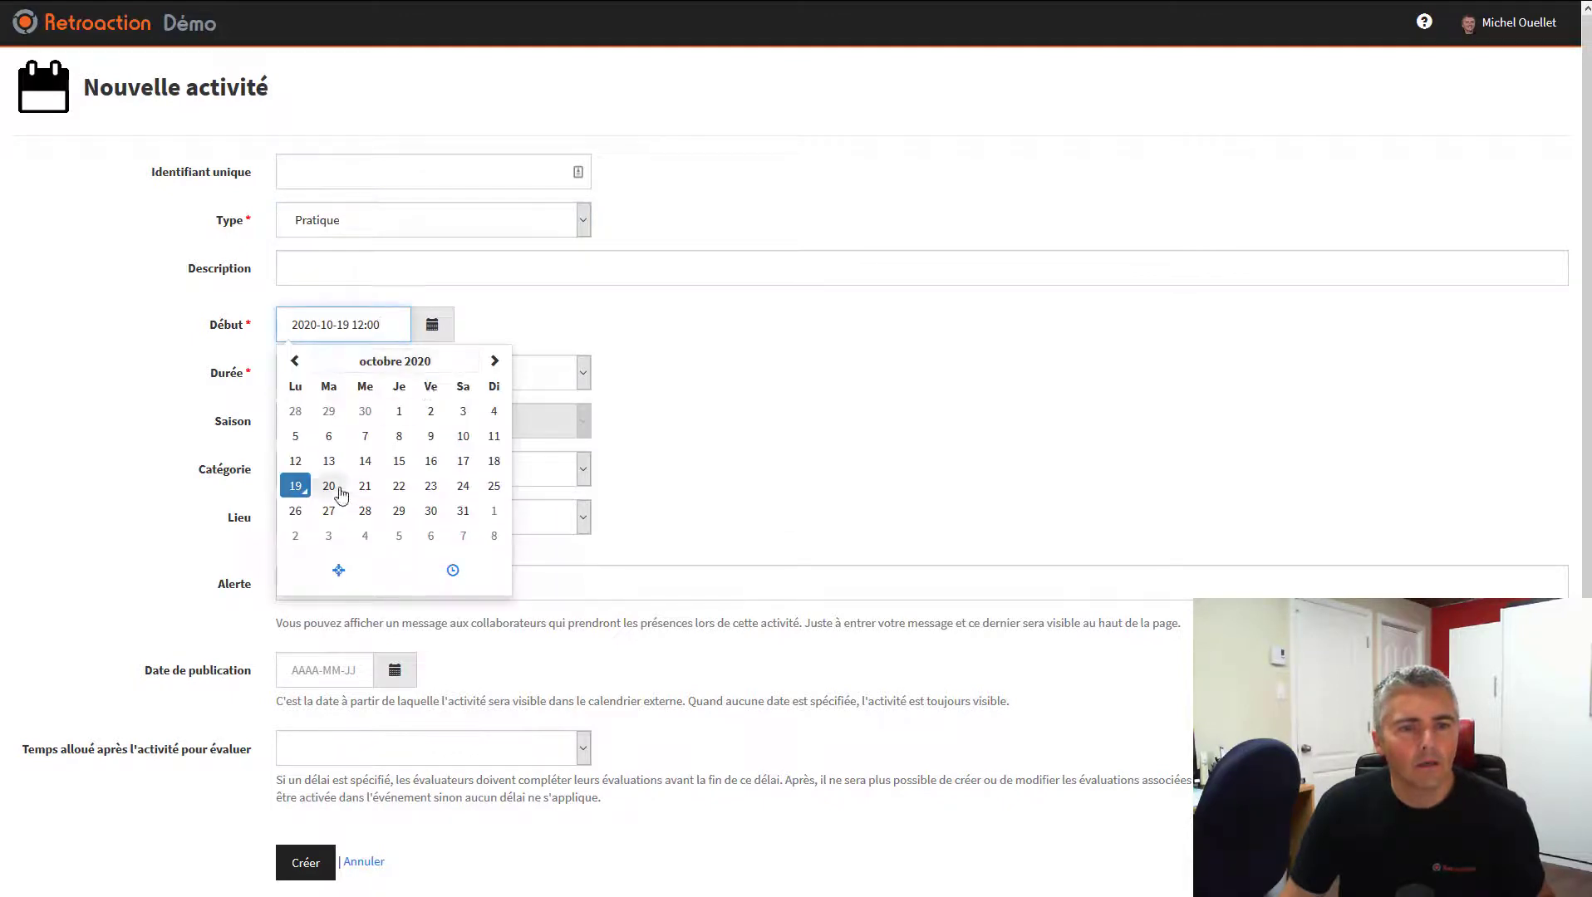
left_click(329, 486)
left_click(453, 570)
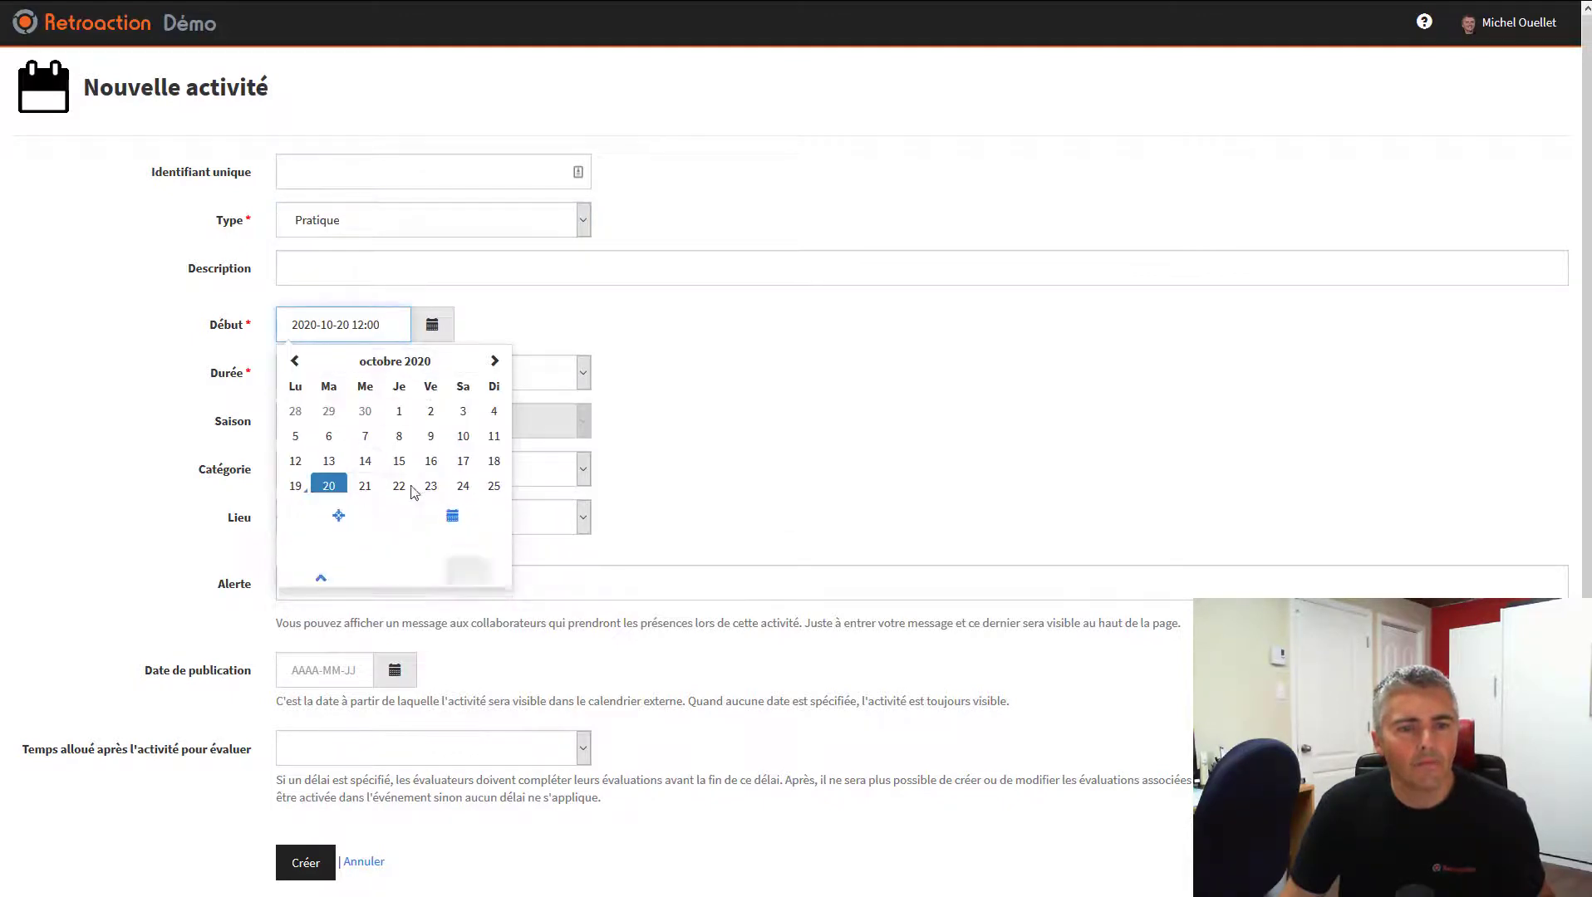
left_click(326, 486)
left_click(422, 536)
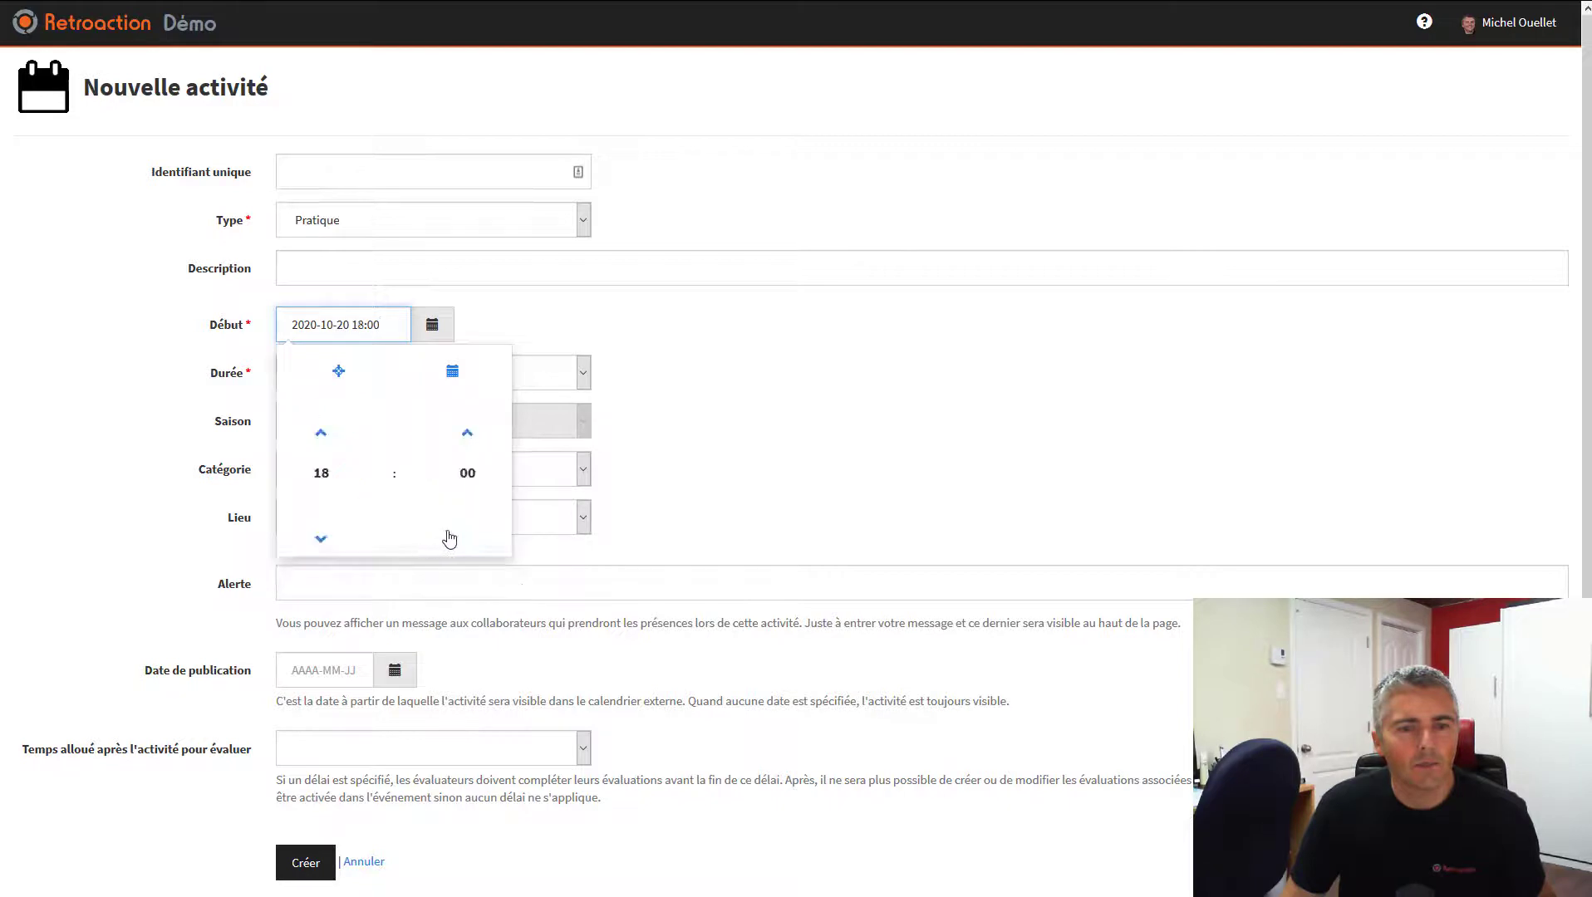
left_click(468, 477)
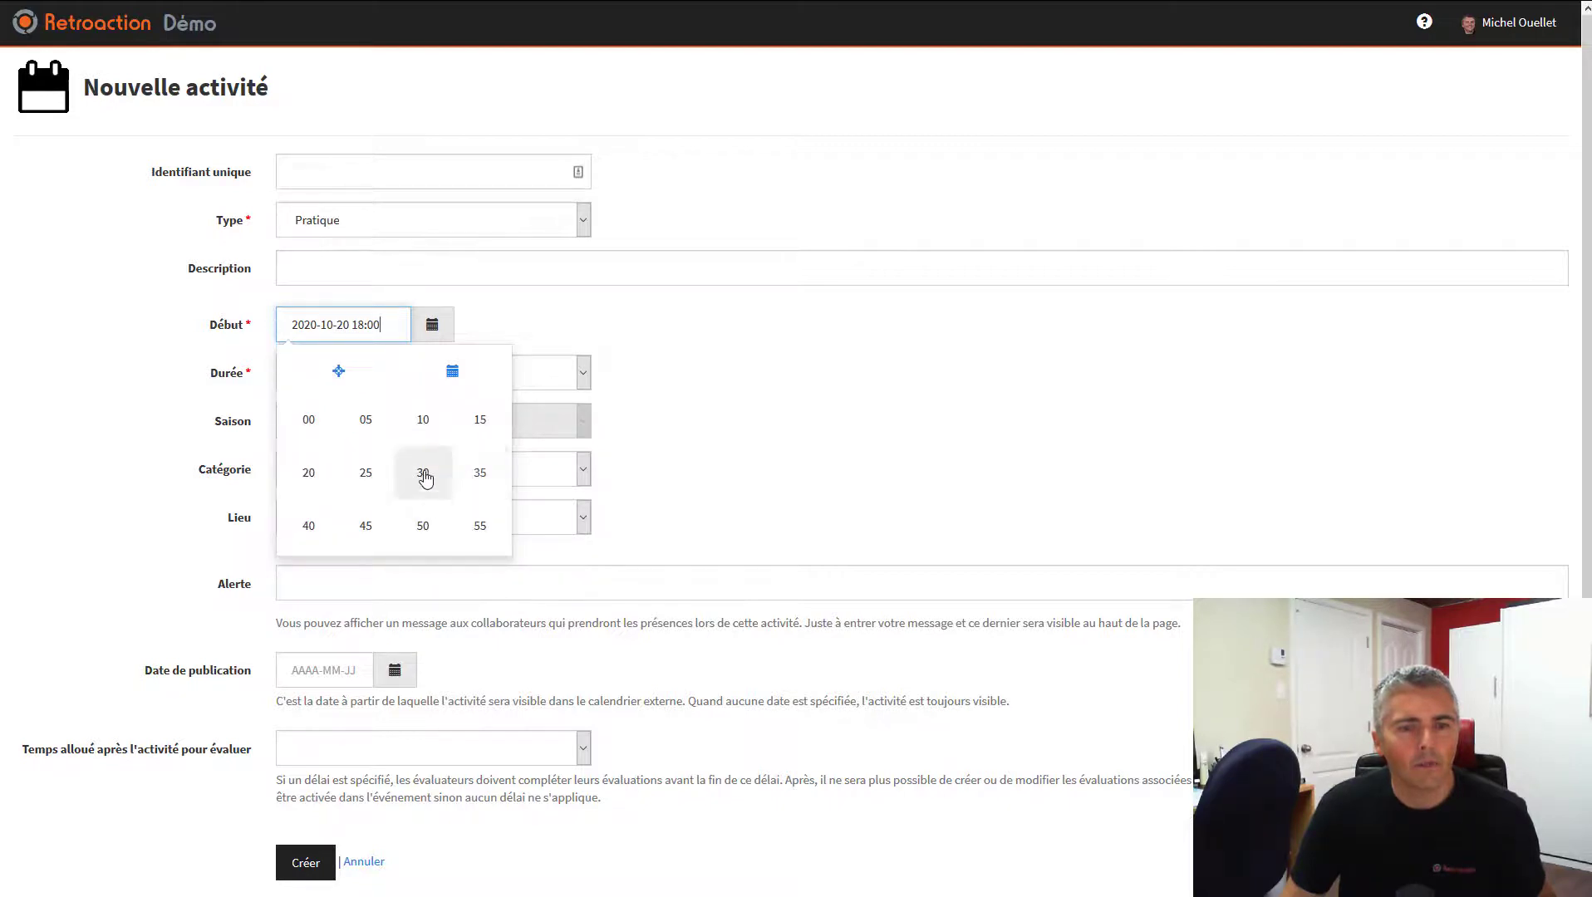
left_click(426, 479)
Set the activity's category to M13 (Pee-Wee) and location to Centre Bell
left_click(315, 475)
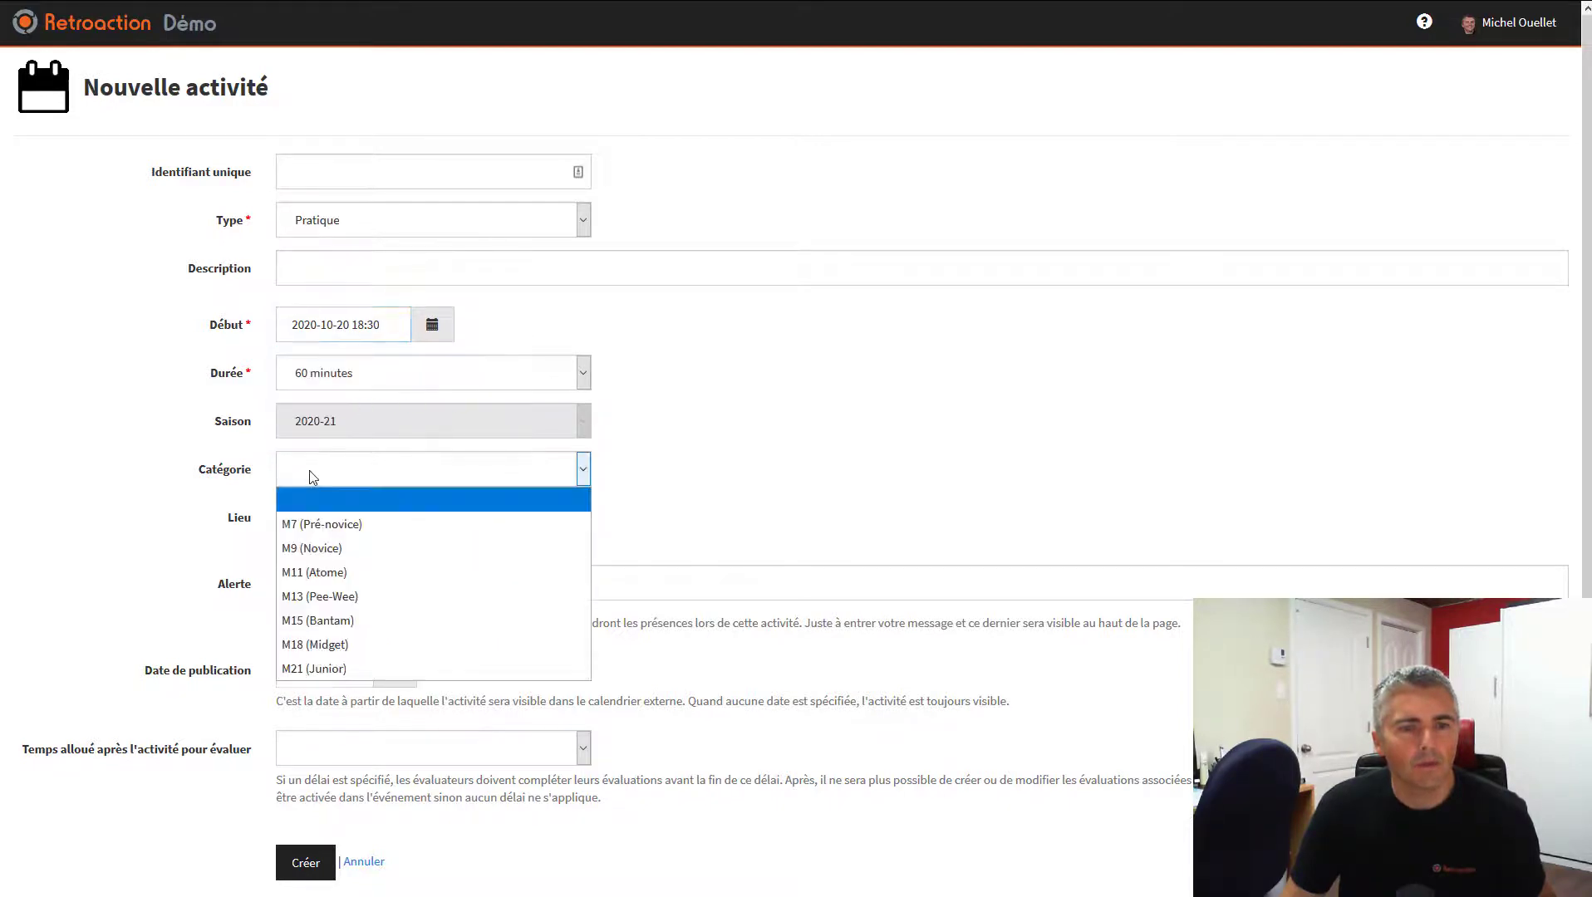
left_click(331, 593)
left_click(310, 519)
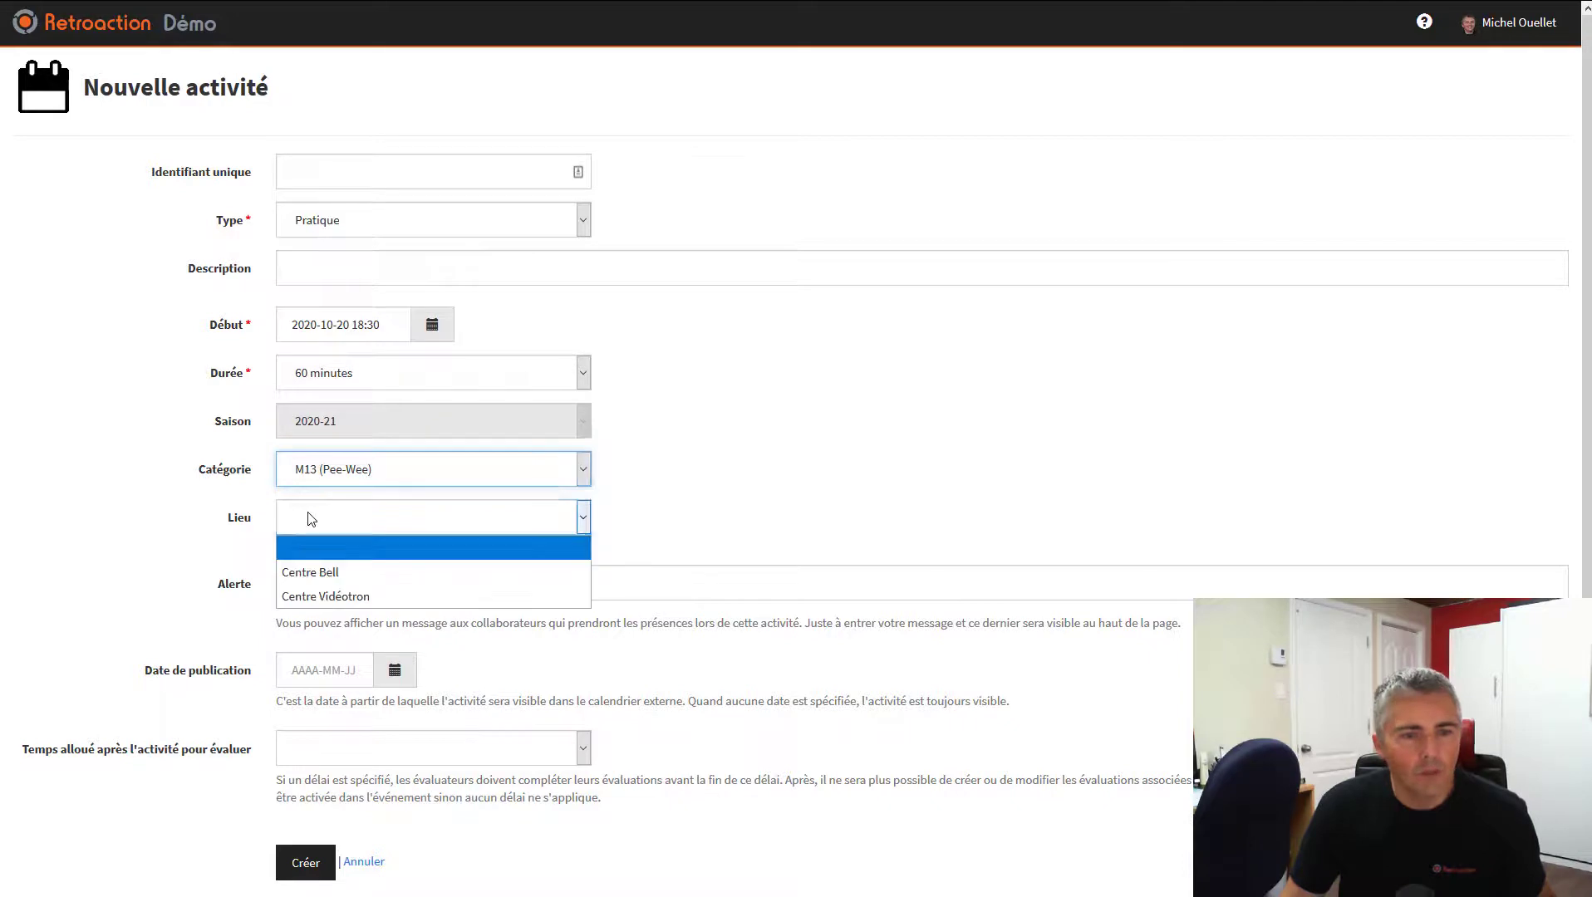
left_click(332, 582)
scroll(467, 609, "down", 2)
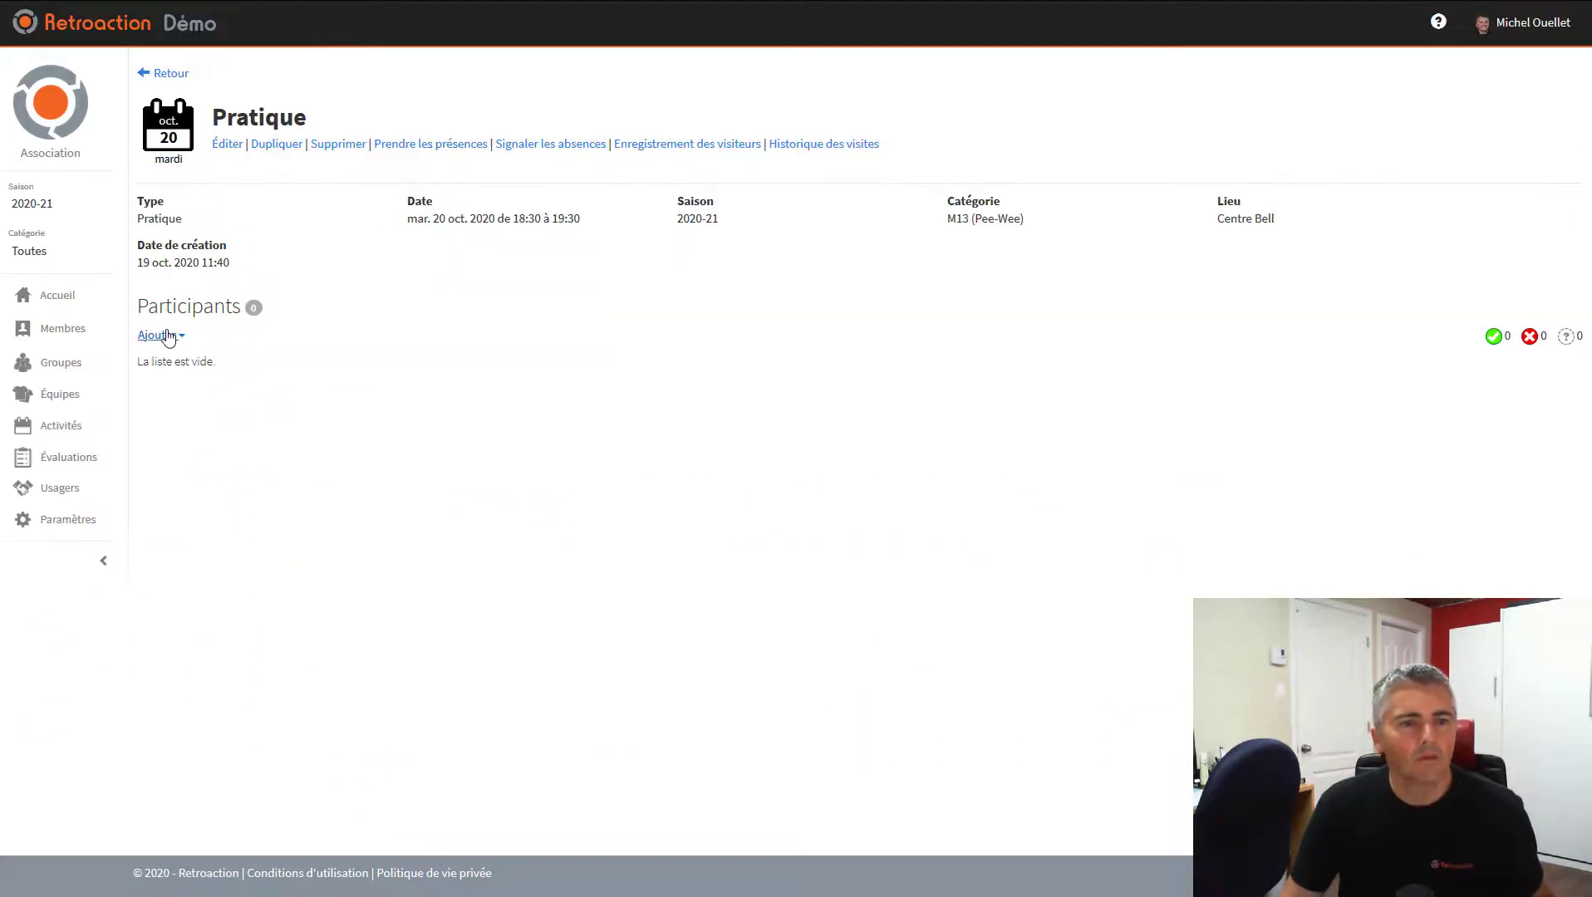
Add the whole Kraken team as practice participants, then go back to the Kraken team page
left_click(169, 336)
left_click(185, 388)
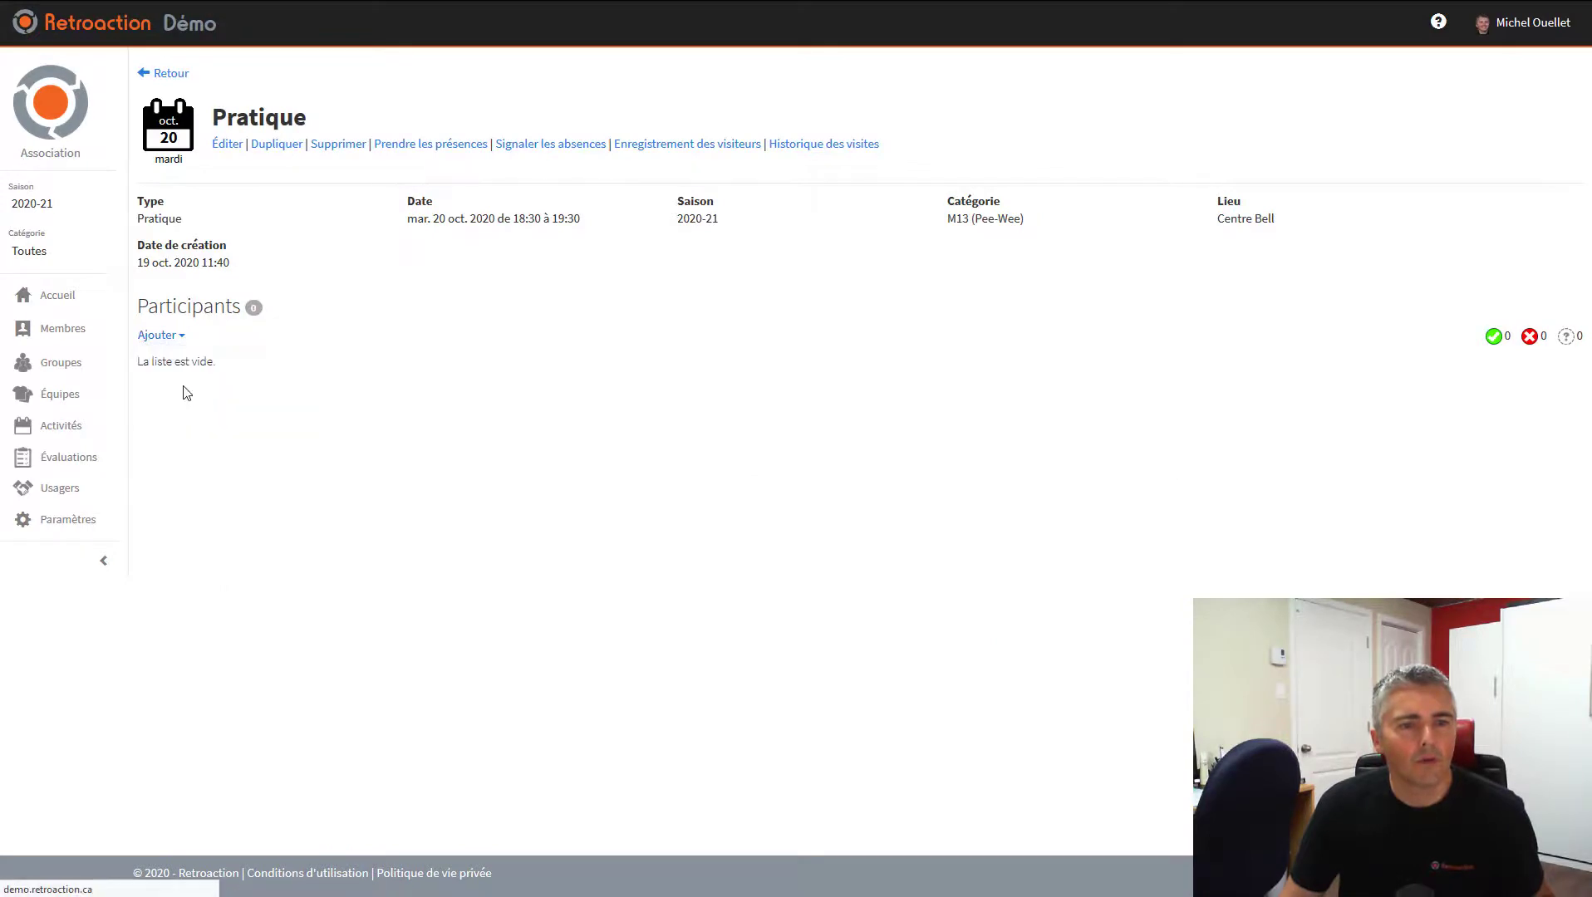
left_click(64, 208)
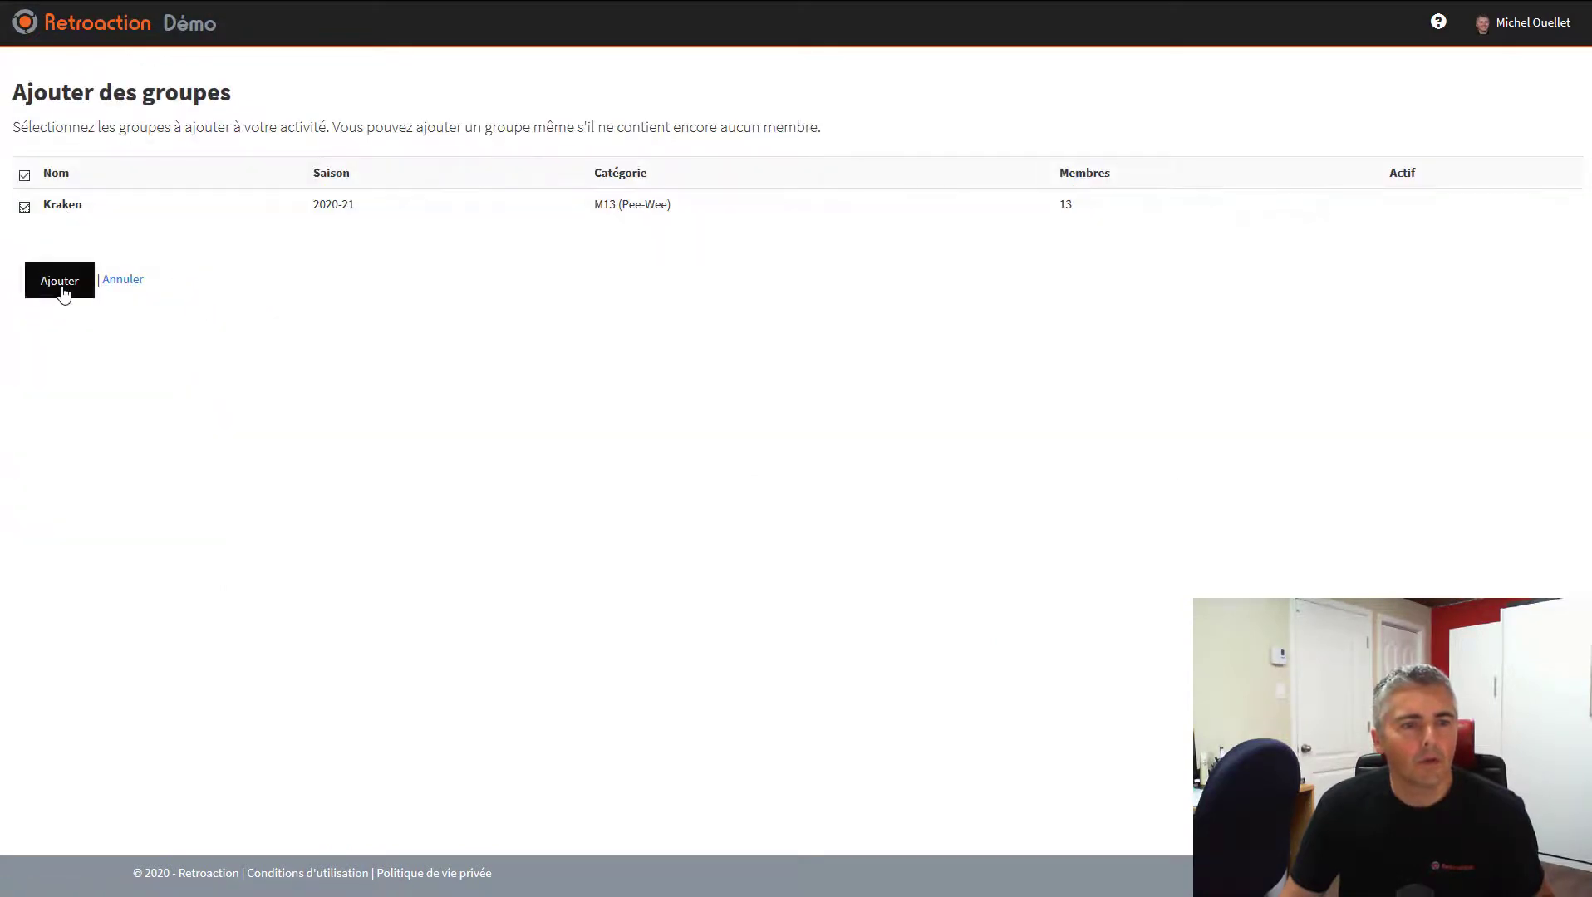
left_click(64, 288)
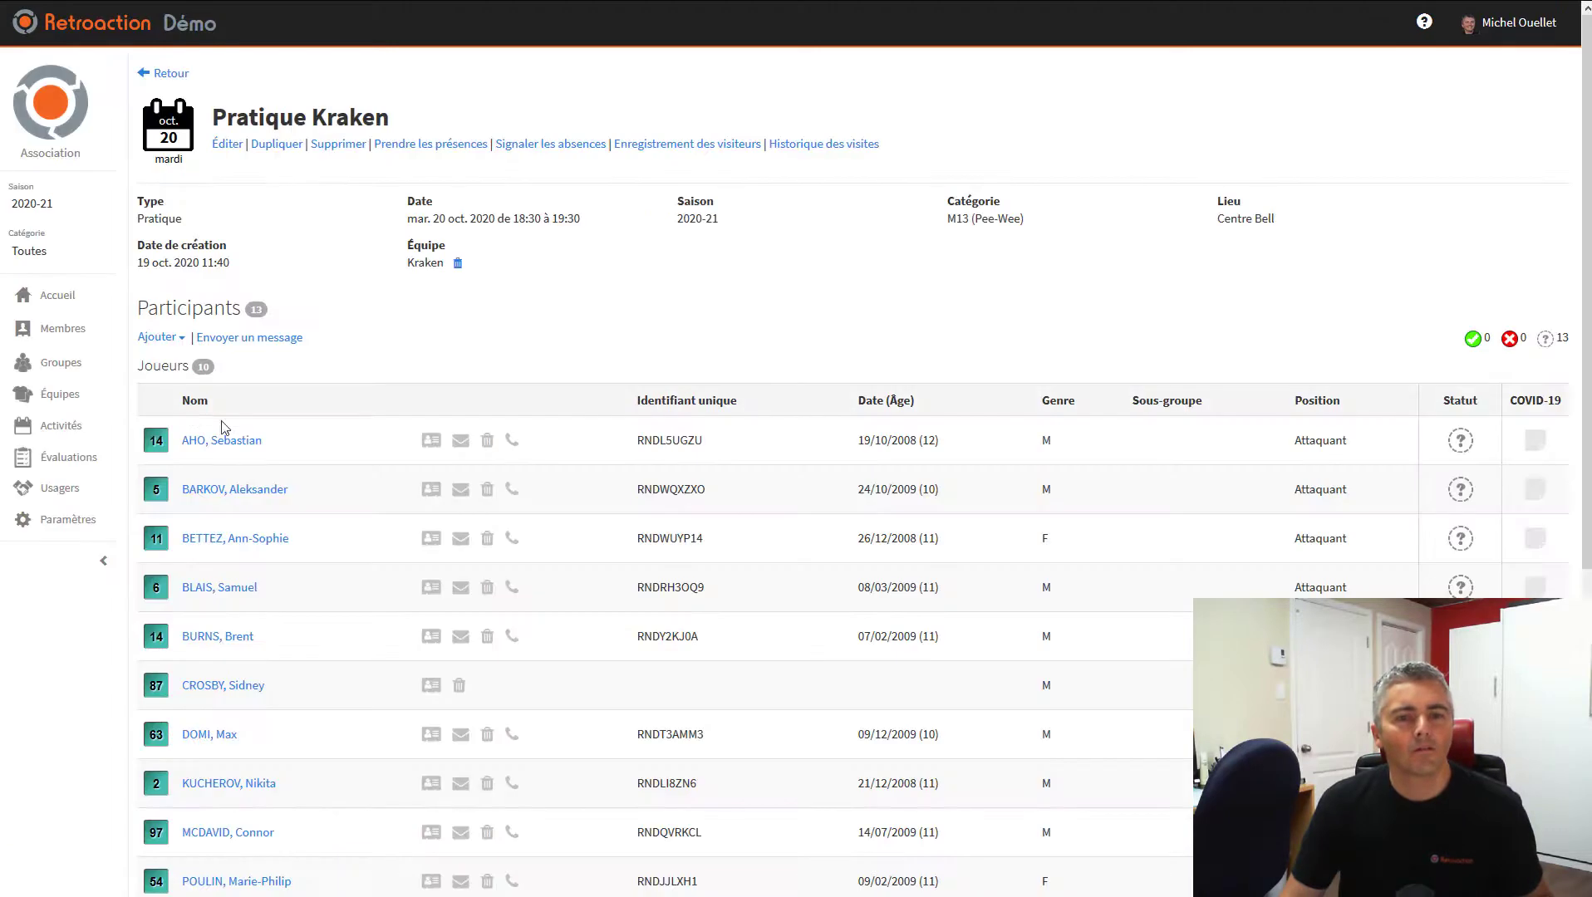
left_click(62, 395)
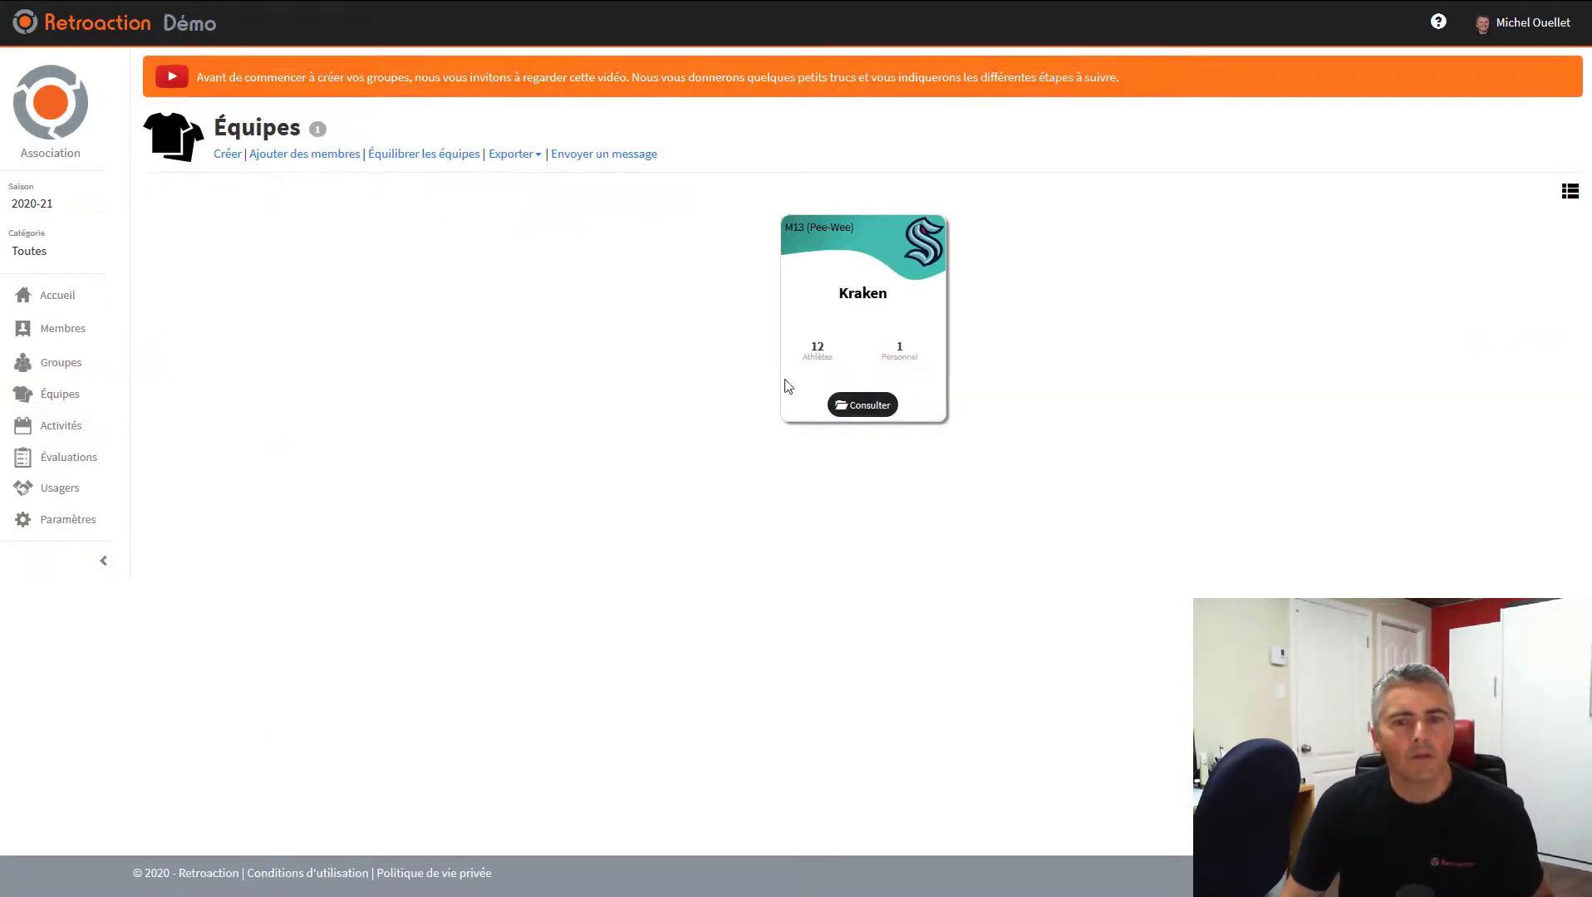
left_click(841, 410)
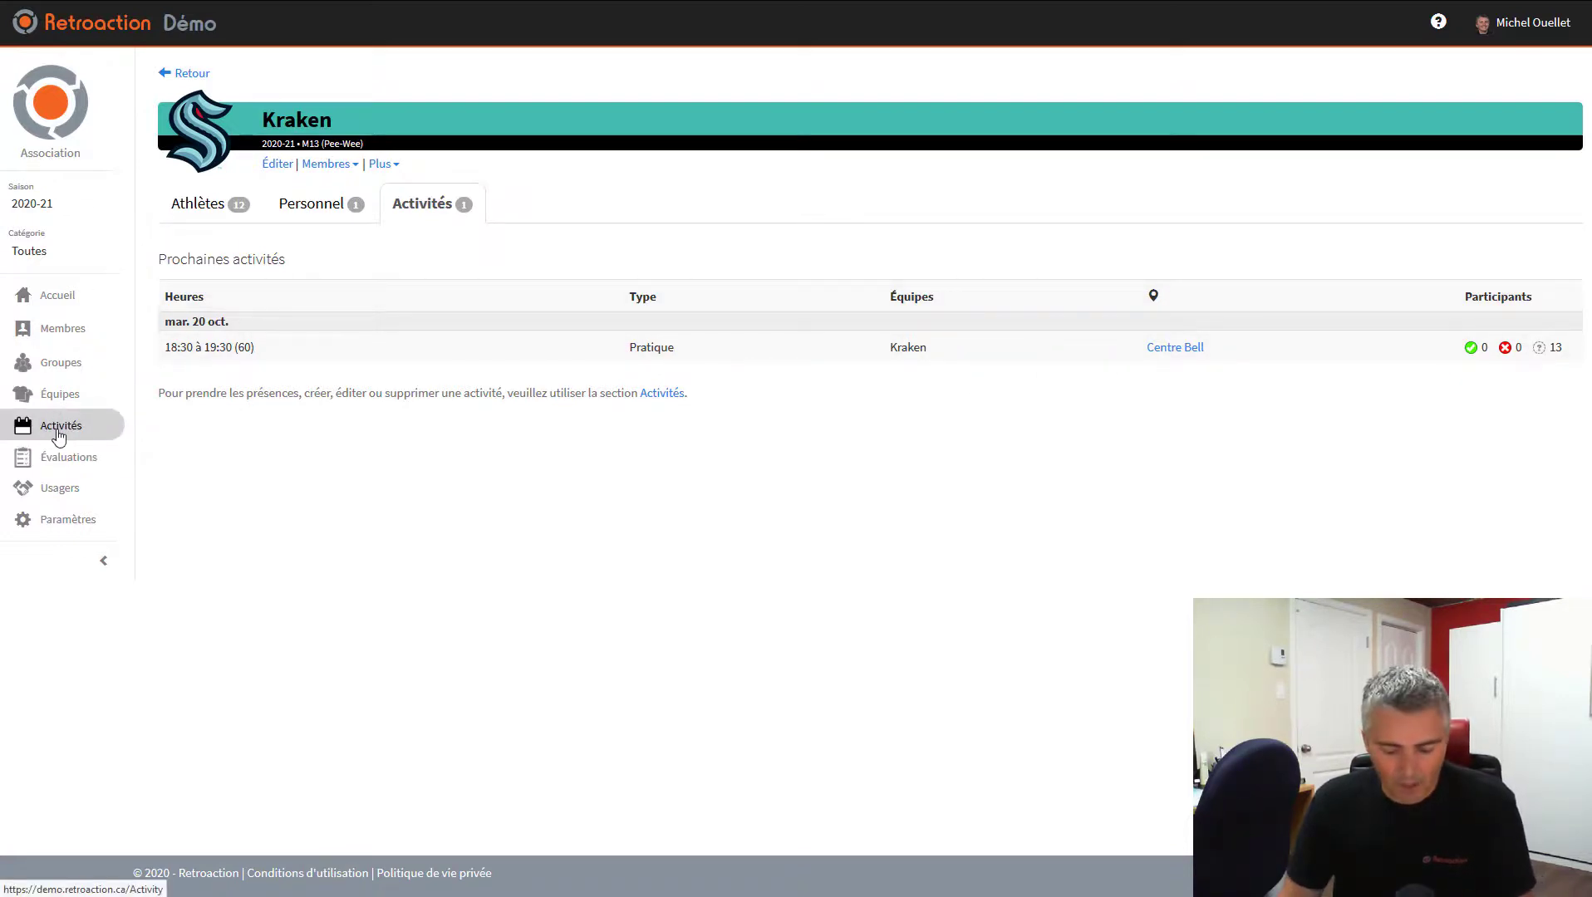
Review Kraken's staff and athletes, open one player's profile, and return to the team page
left_click(326, 203)
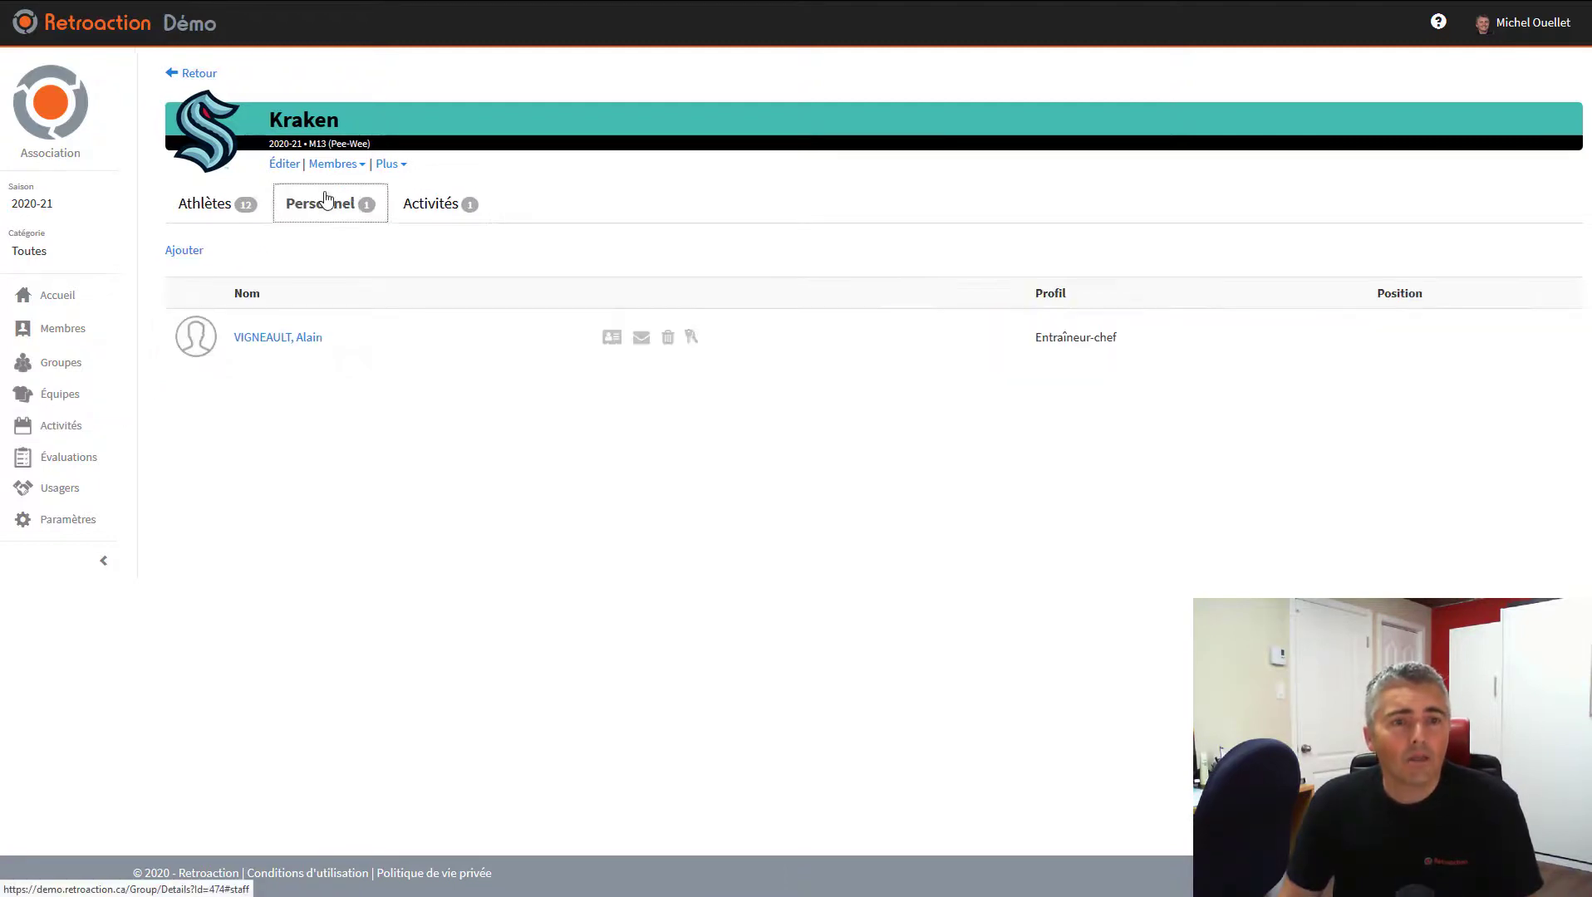
left_click(220, 223)
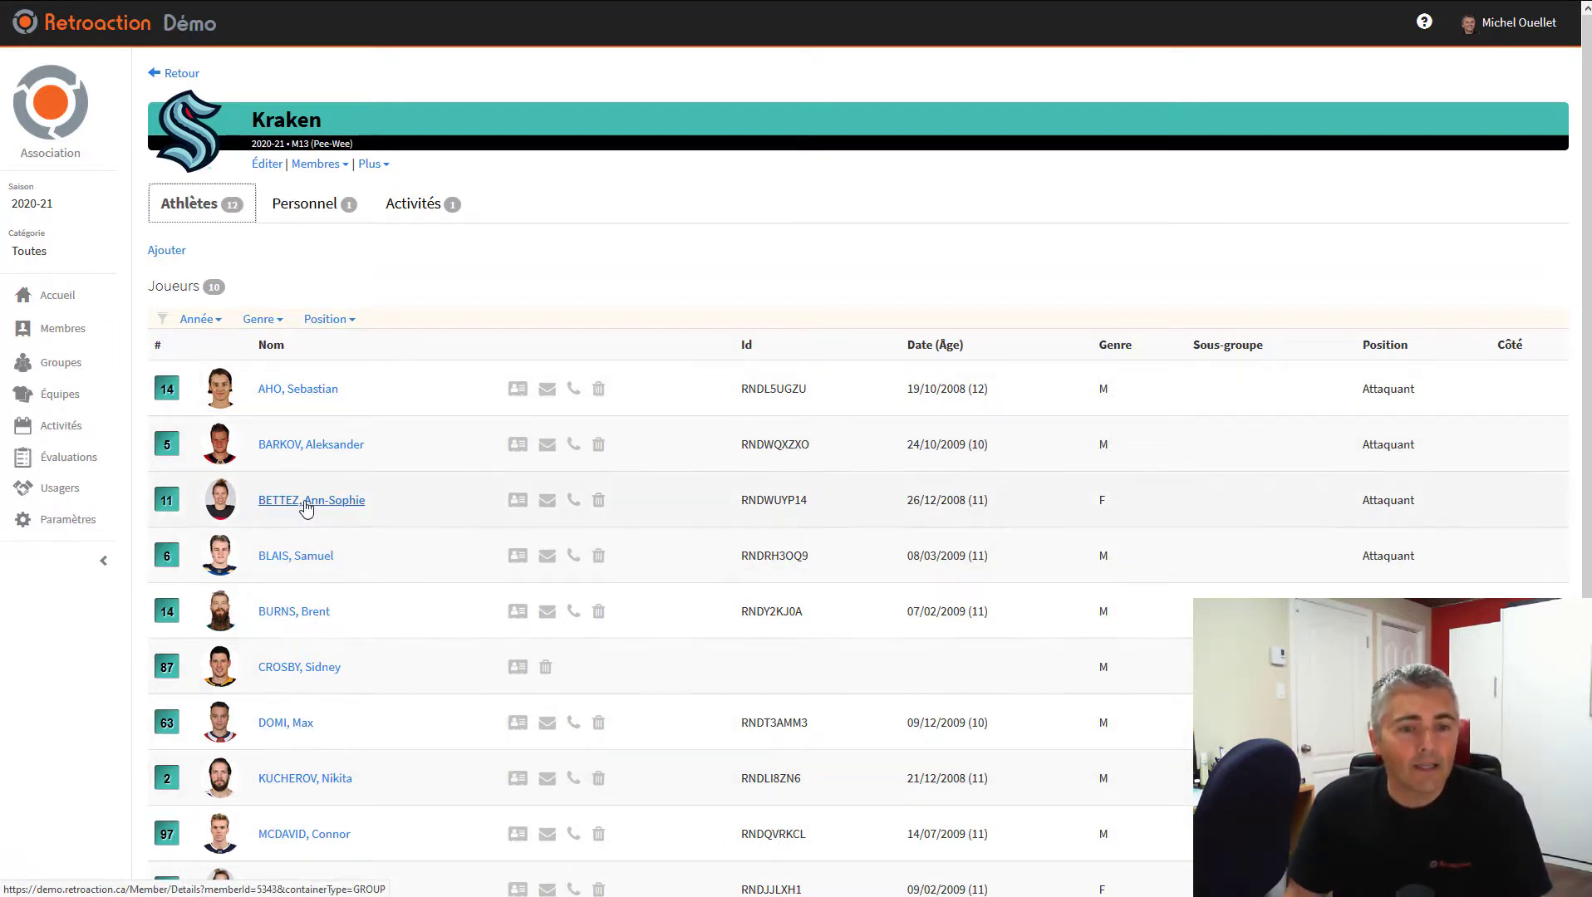
left_click(304, 445)
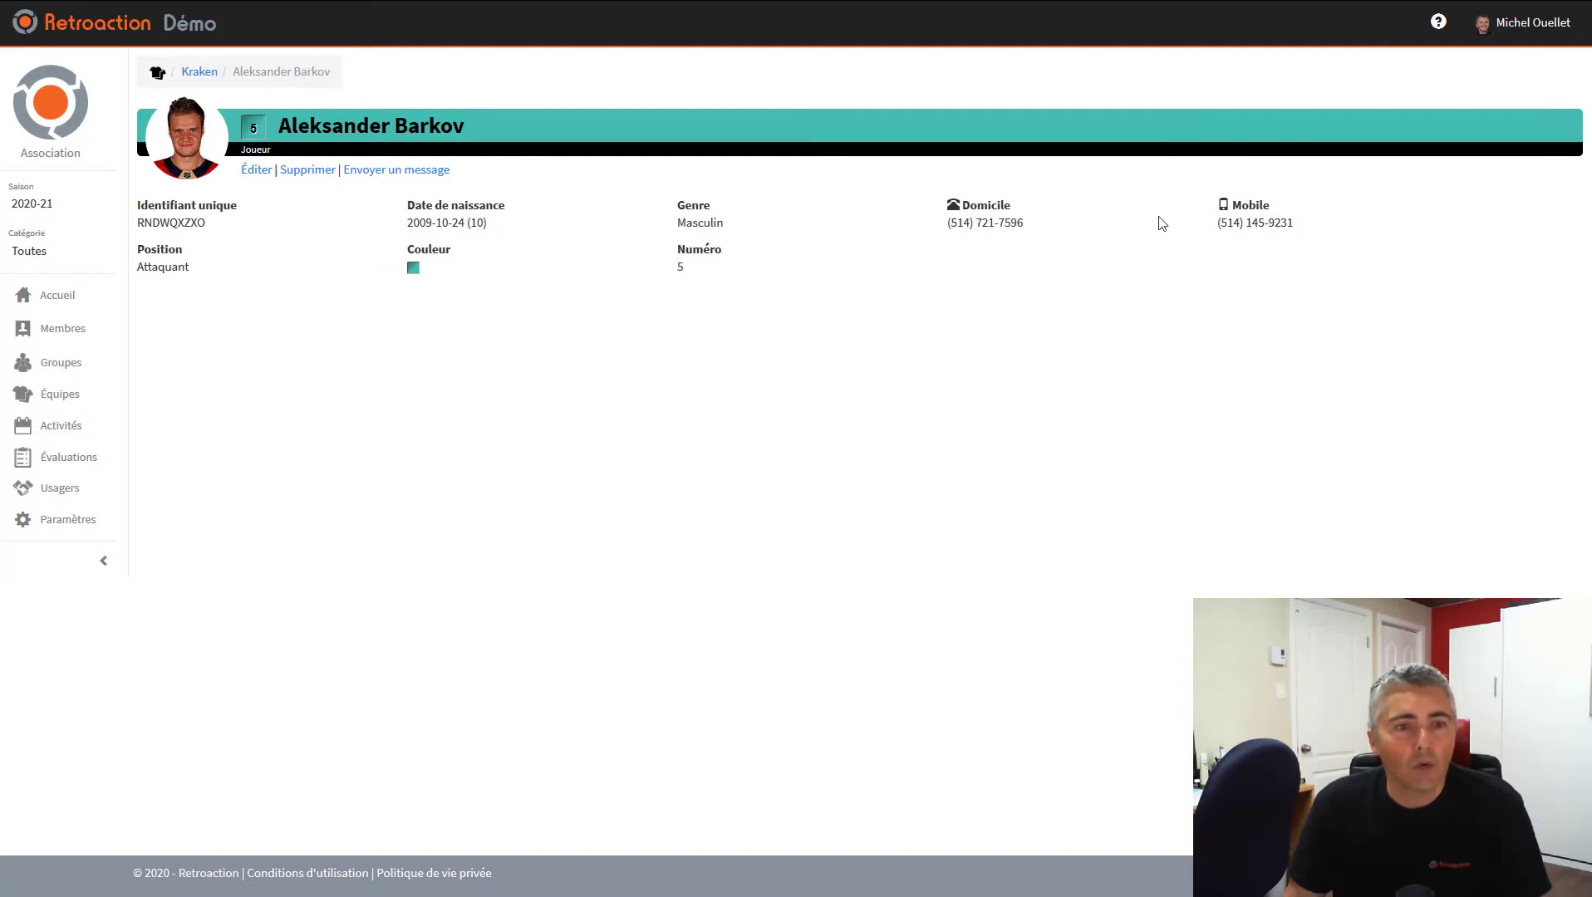
left_click(190, 73)
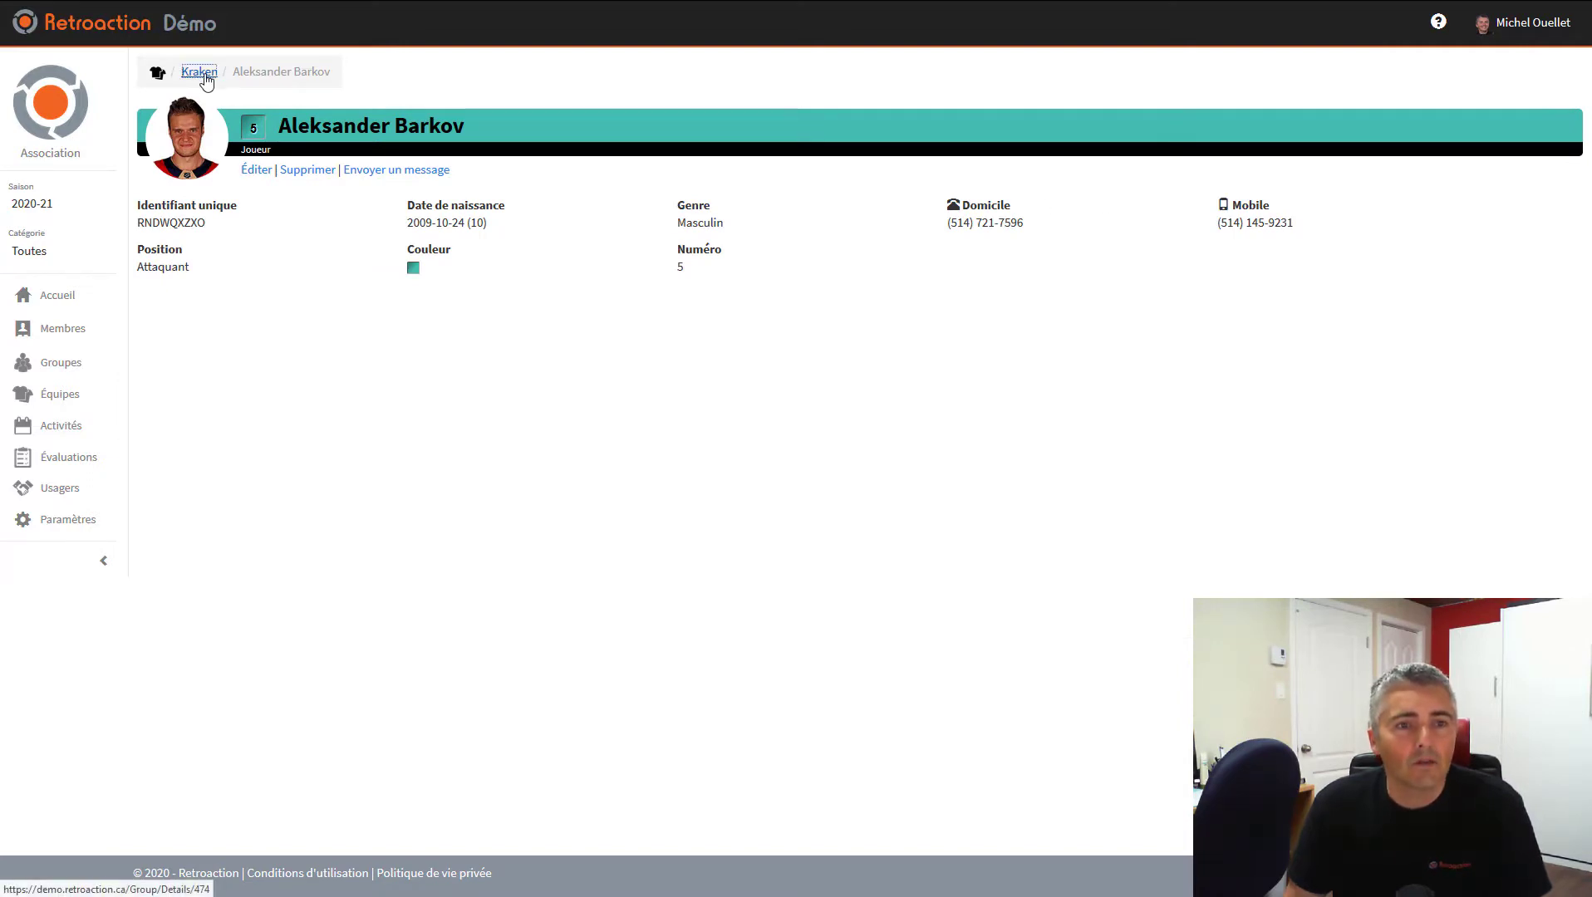